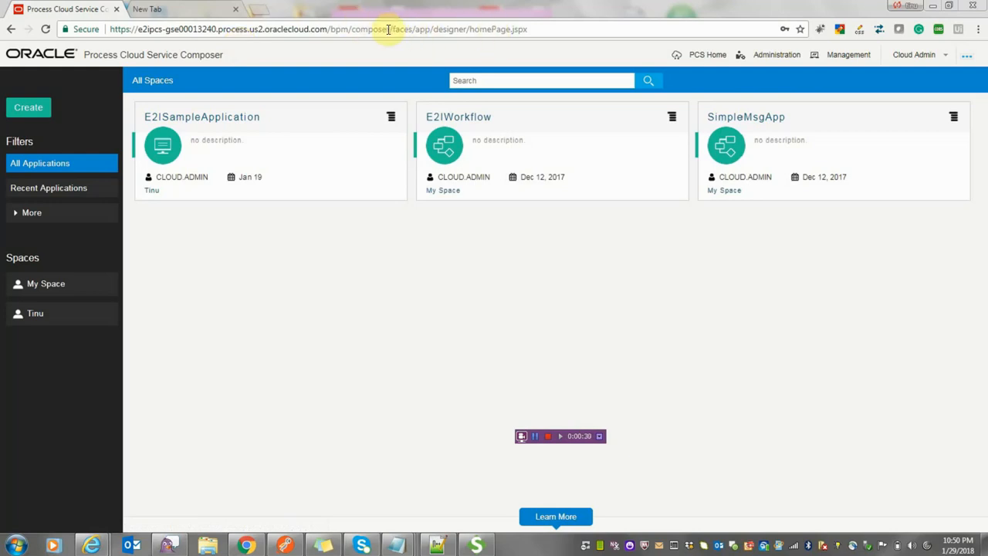
Compare the web addresses and home pages of the Process Cloud Service composer and workspace
left_click_drag(387, 29, 327, 29)
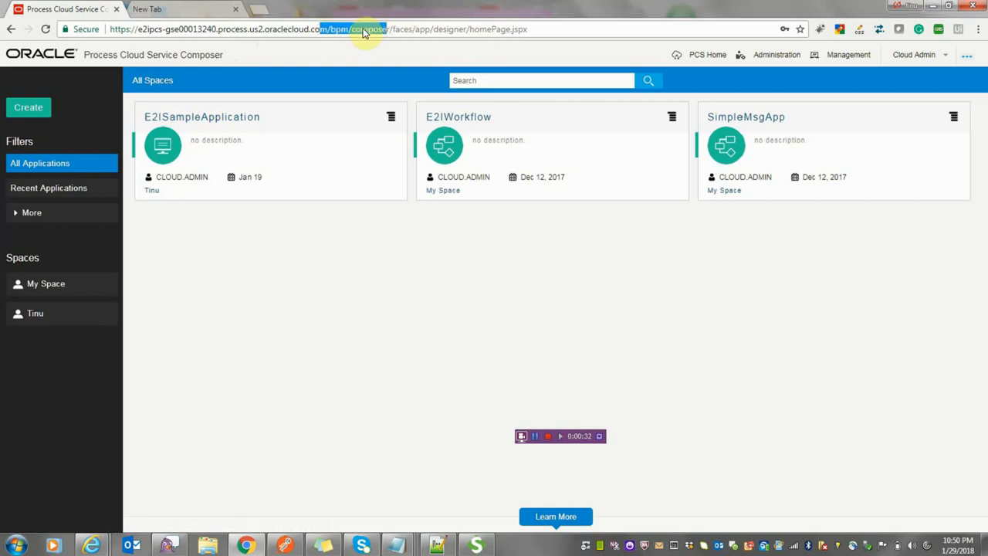
left_click(351, 29)
left_click_drag(351, 30, 108, 29)
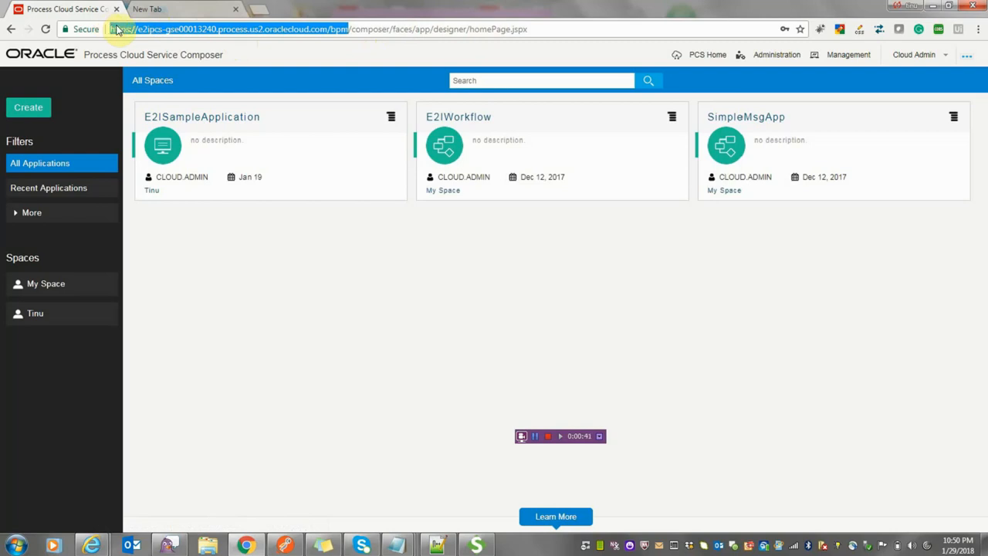
left_click(531, 437)
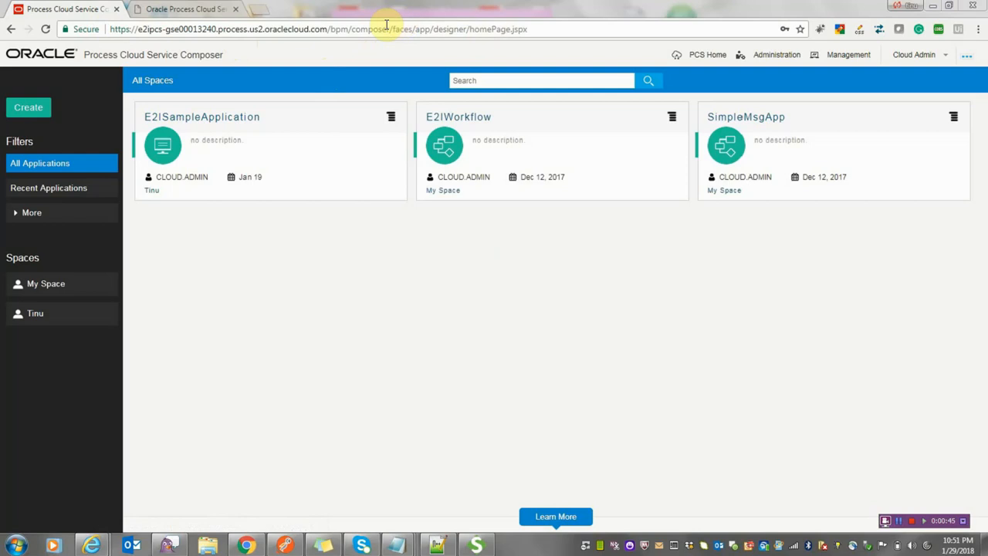
left_click_drag(387, 28, 191, 23)
left_click(165, 8)
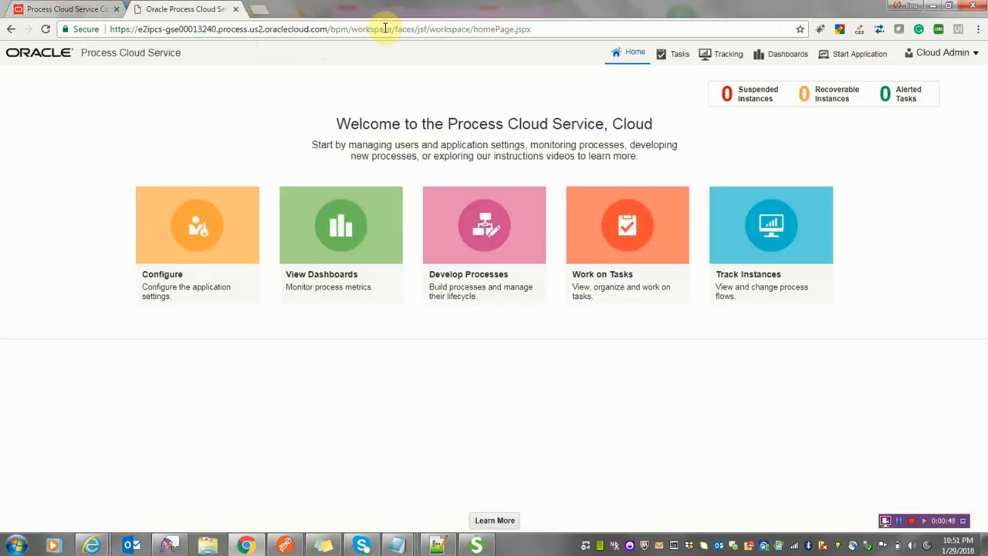
left_click_drag(392, 29, 309, 30)
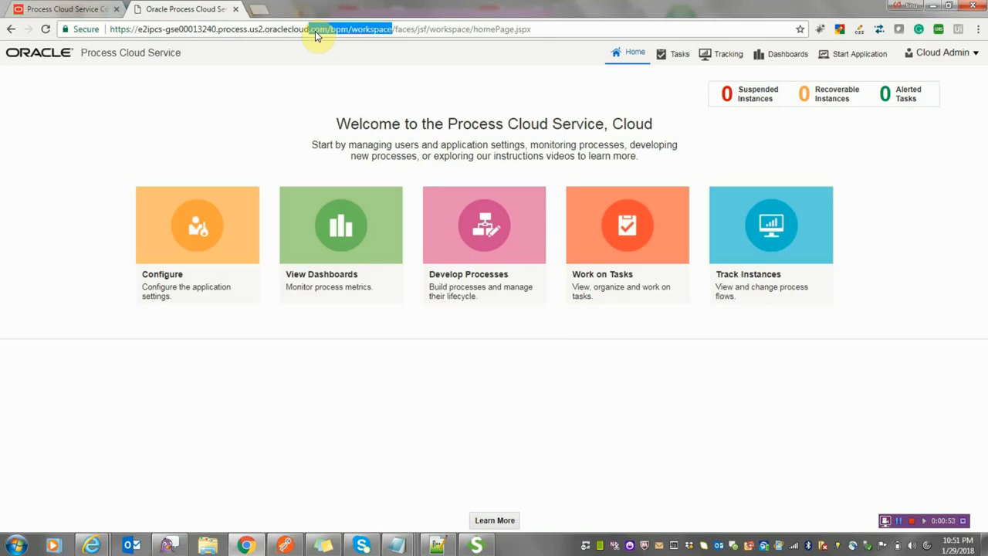
left_click(80, 6)
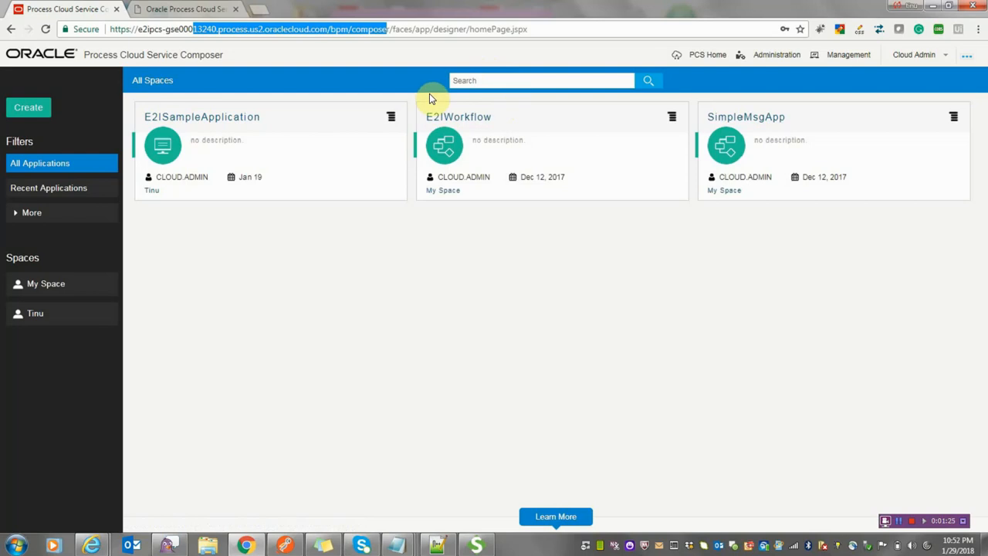
left_click(173, 8)
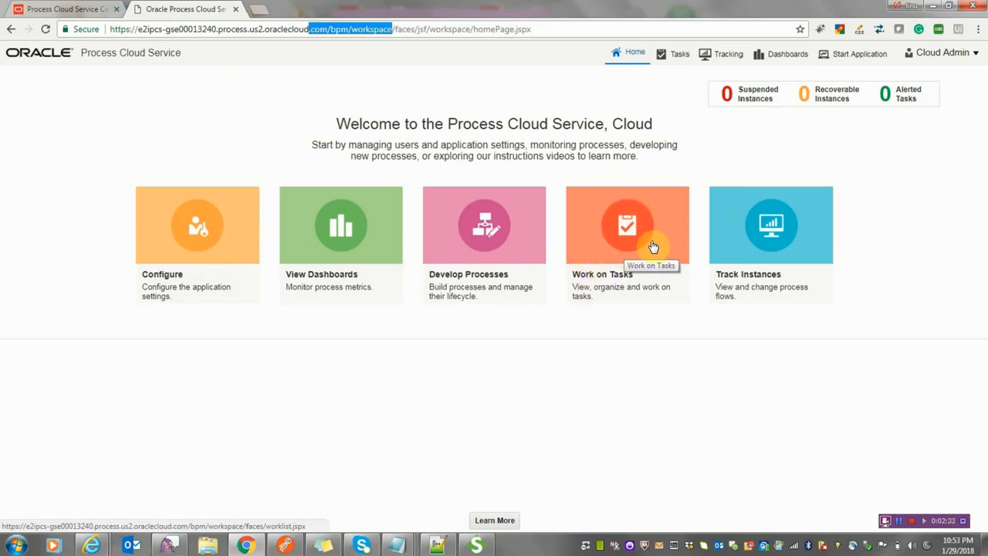
left_click(898, 528)
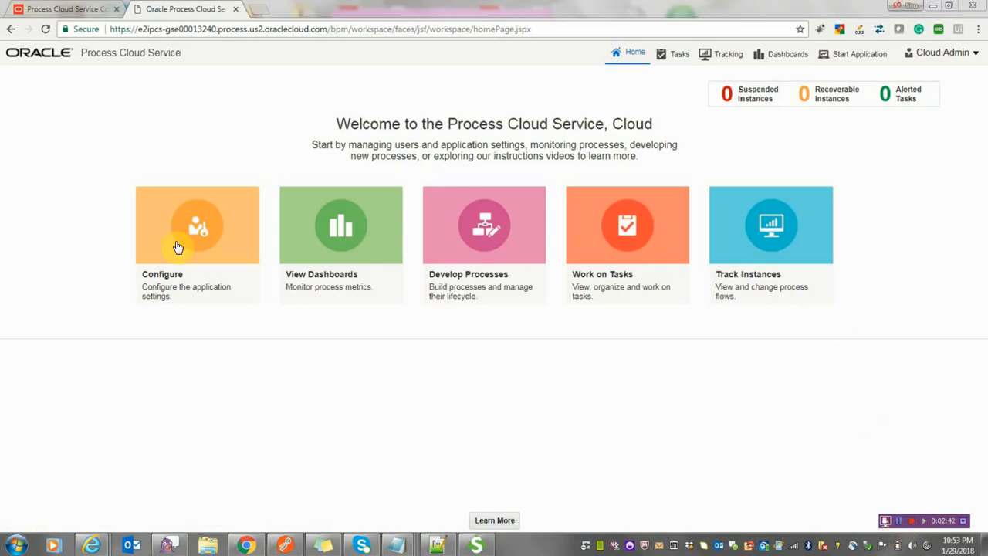
Open E2ISampleApplication in the composer and switch it to Advanced View
left_click(66, 8)
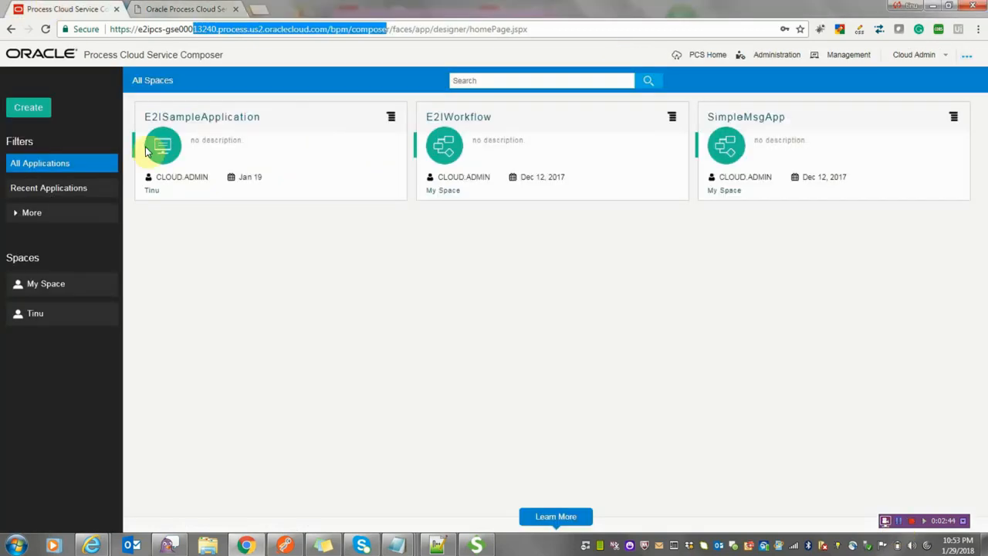
left_click(194, 120)
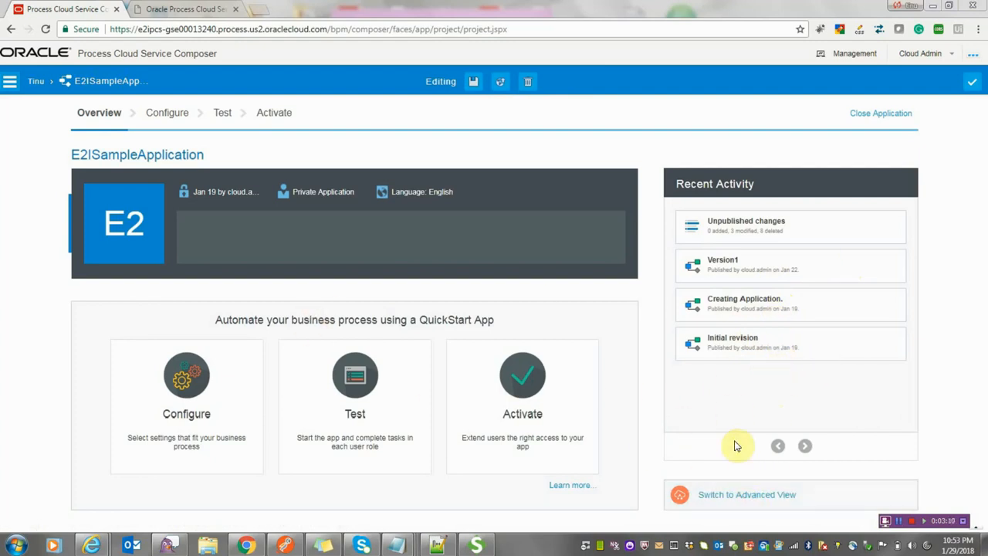
left_click(730, 495)
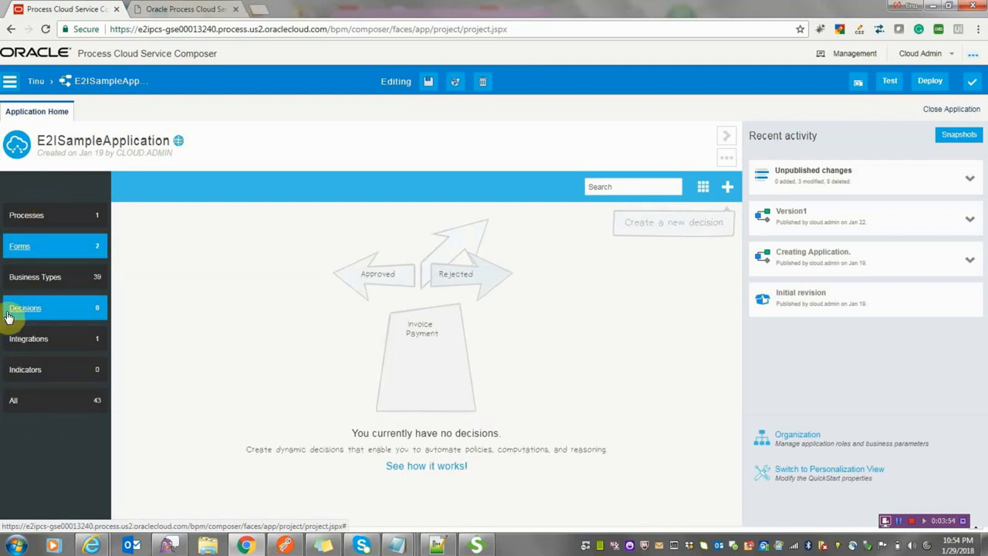
View the application's indicators, and open GrantRequestProcess to show its whole flow from Receive Message to End
left_click(13, 371)
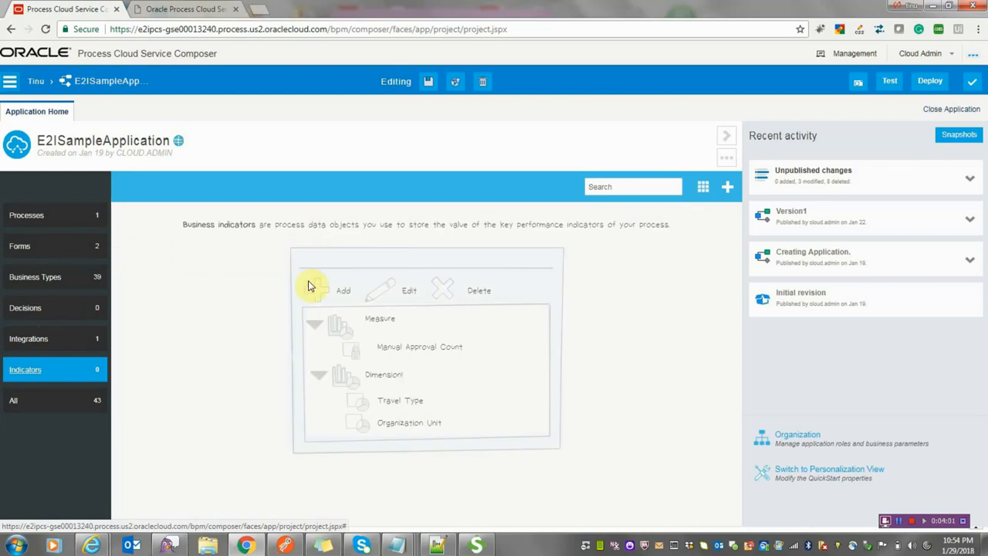
left_click(30, 217)
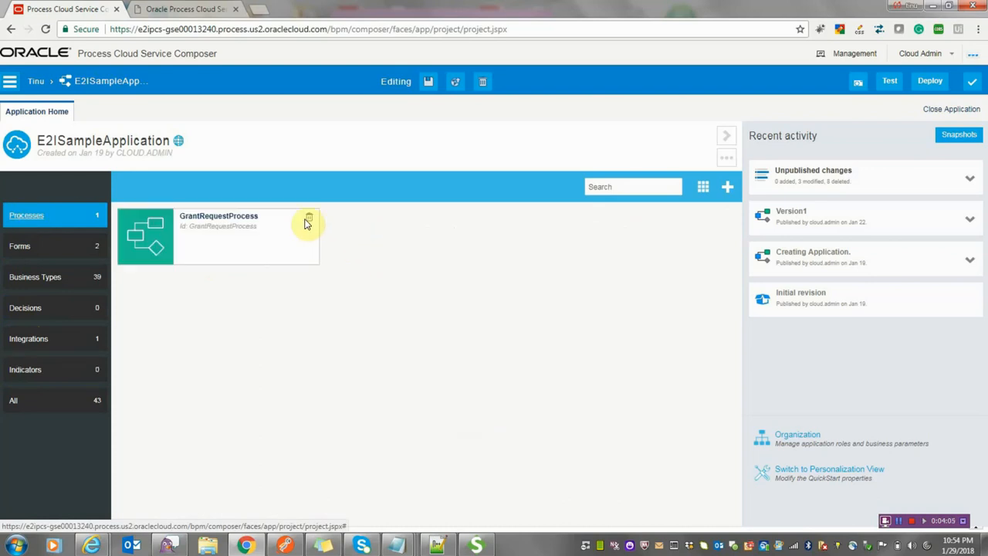
left_click(227, 222)
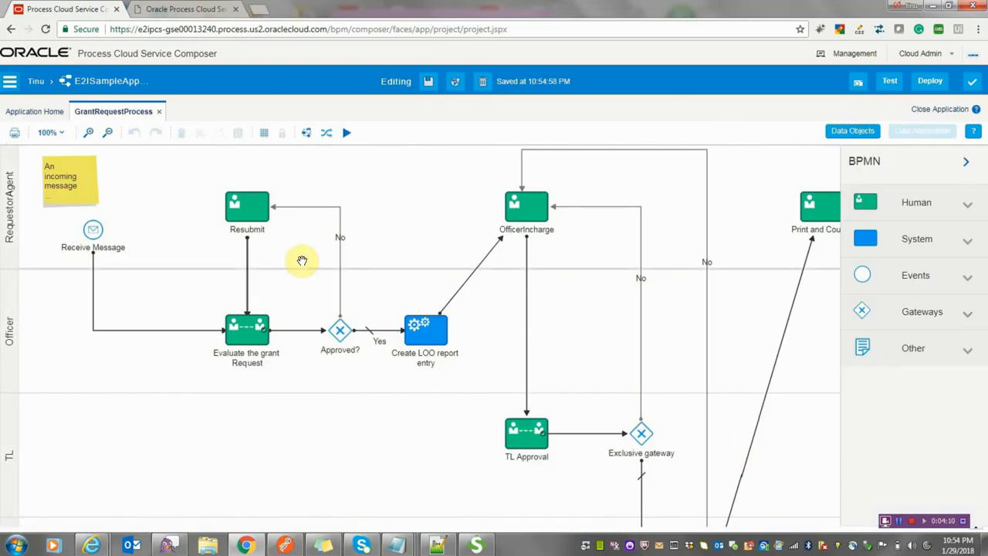
left_click(108, 133)
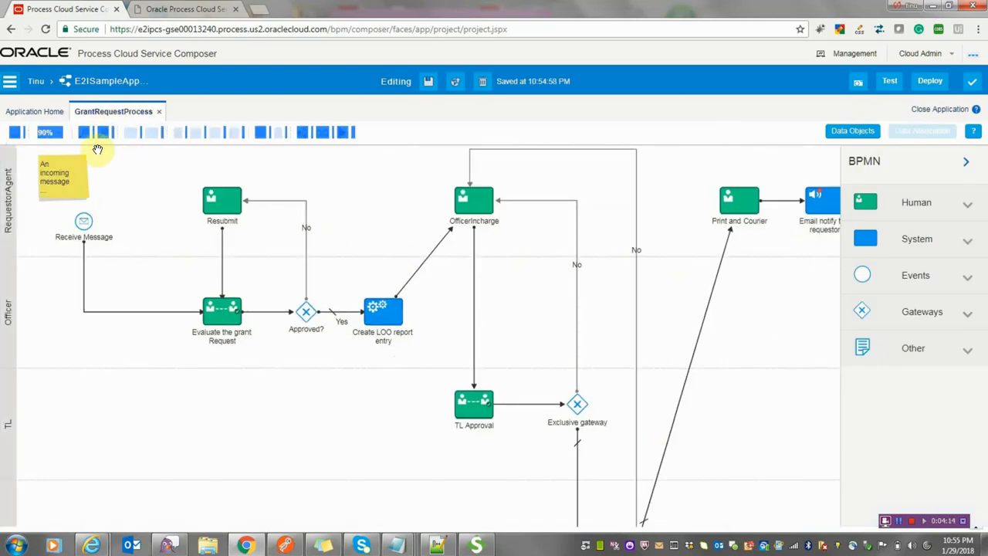
left_click(105, 136)
left_click(105, 137)
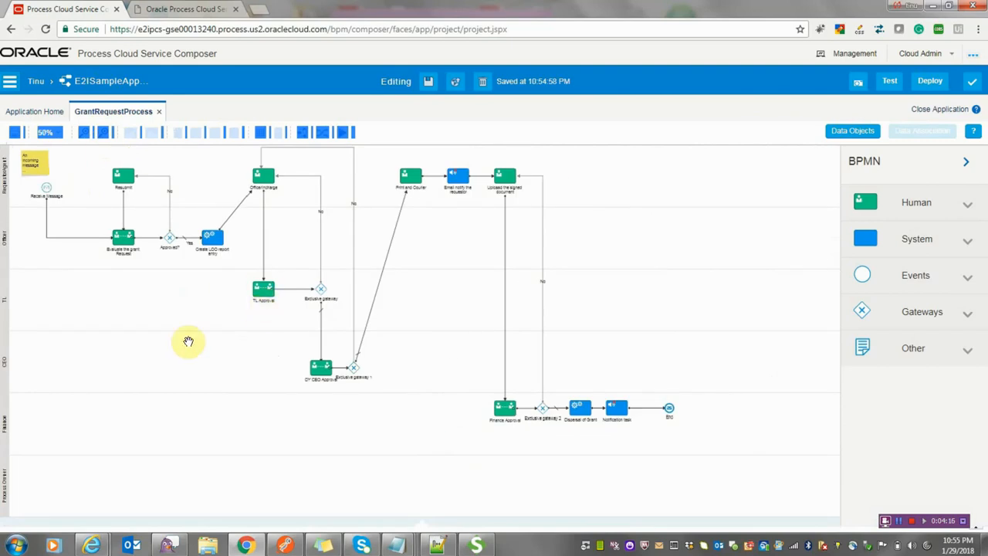
Open the web form attached to the "Evaluate the grant Request" task in the Officer lane
left_click(84, 134)
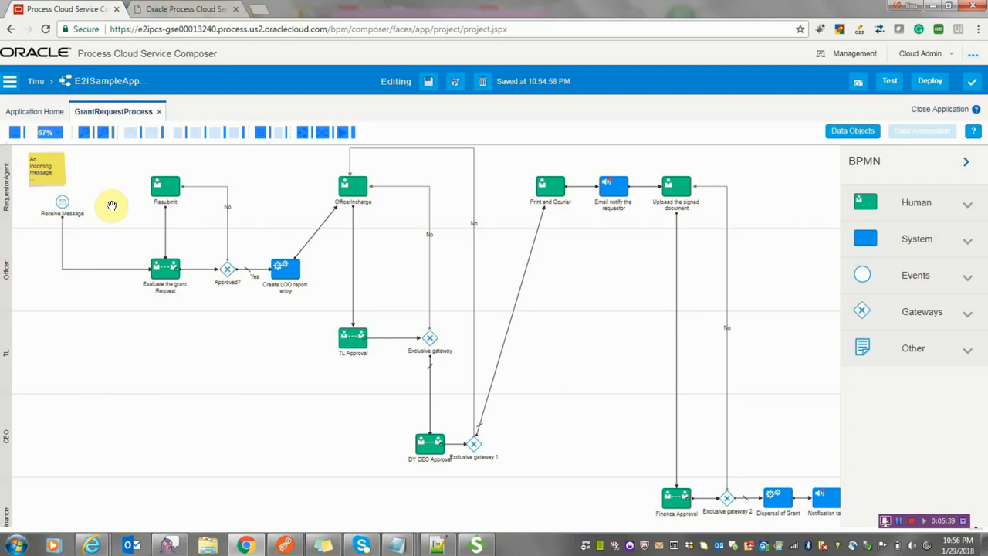
right_click(163, 270)
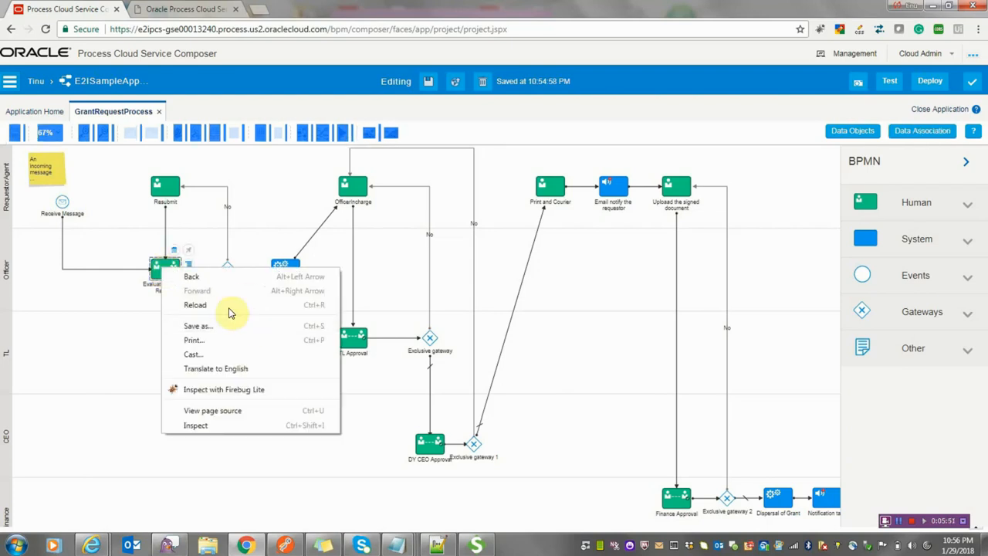
left_click(129, 313)
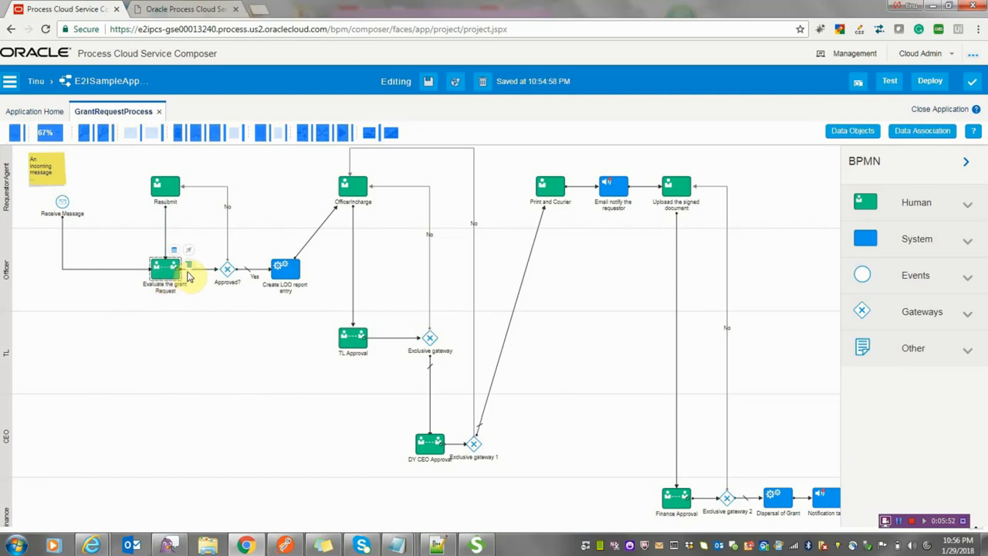
left_click(189, 266)
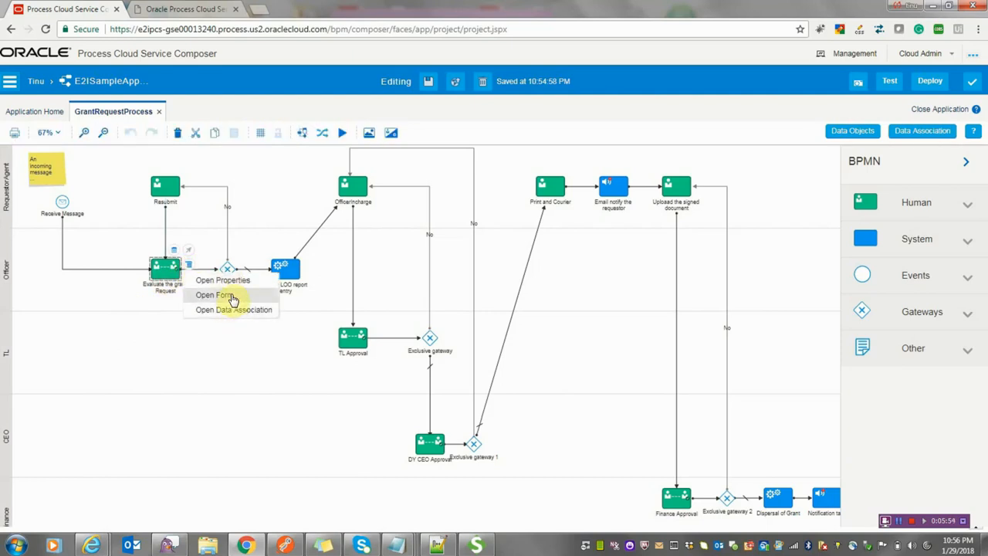
left_click(232, 297)
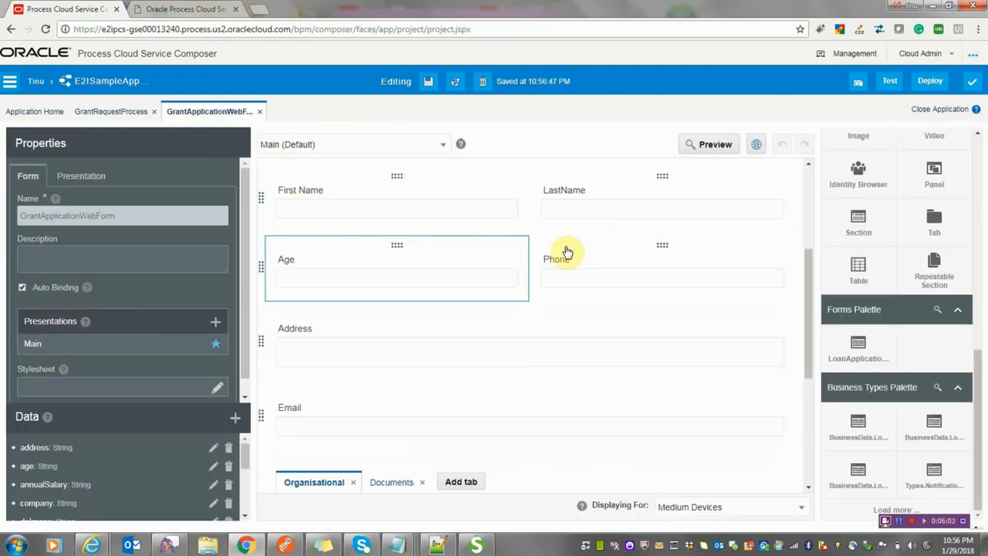
Preview the grant application form for medium devices and examine its applicant fields and its Organisational and Documents sections
left_click(703, 146)
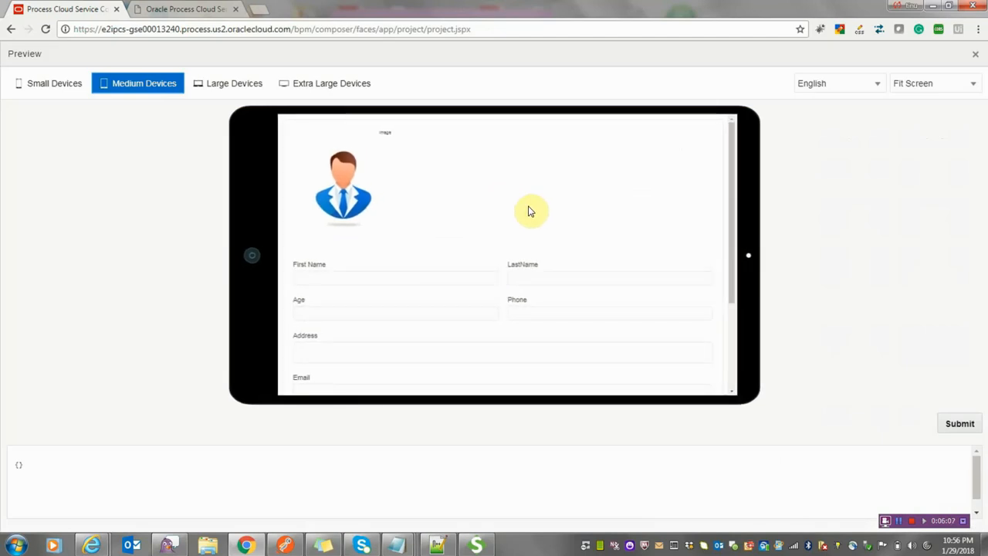
scroll(529, 211, "down", 1)
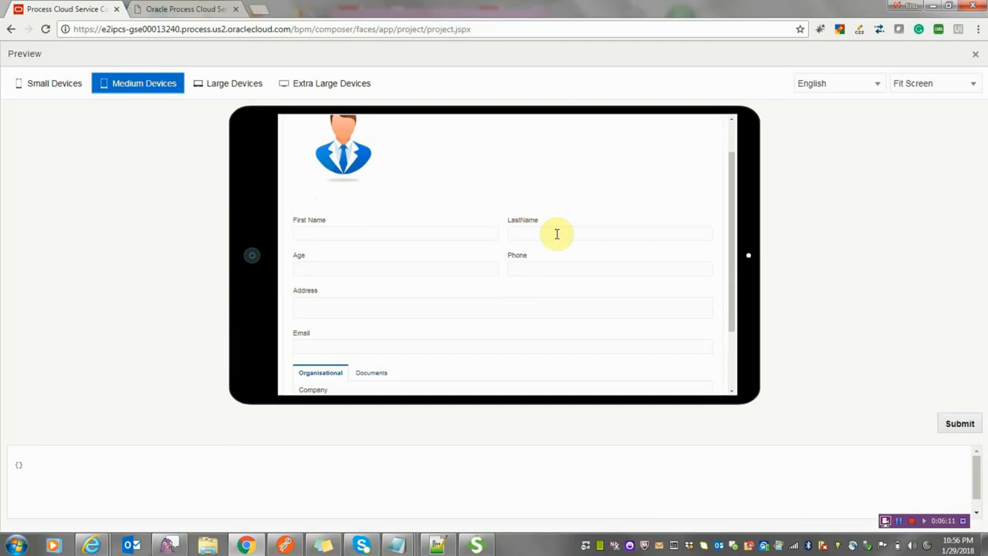
scroll(522, 223, "up", 1)
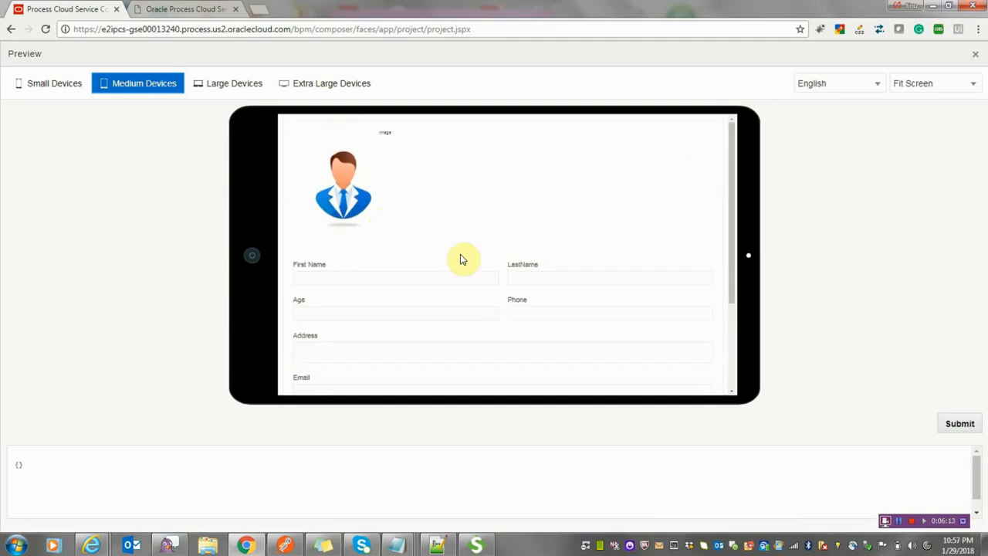
scroll(463, 256, "down", 3)
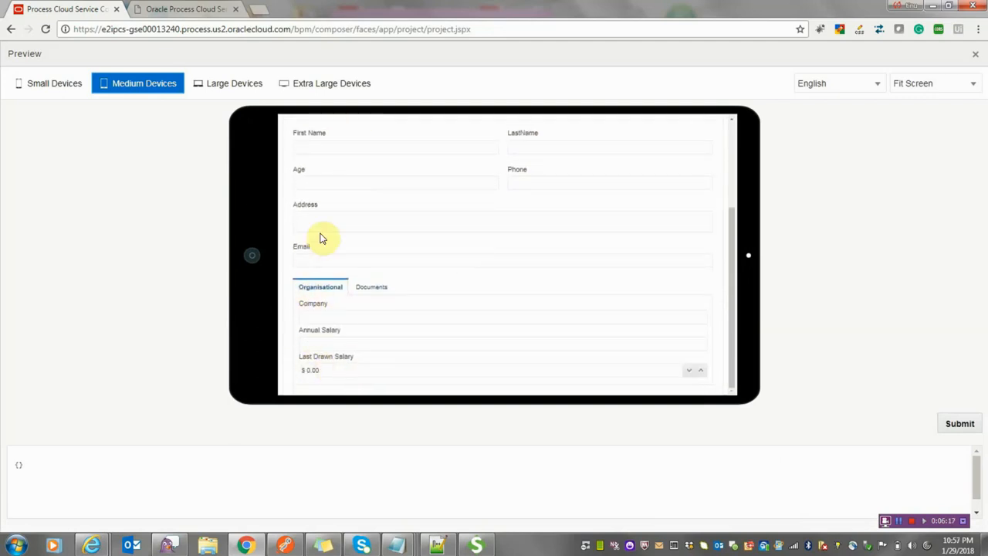
scroll(347, 208, "up", 2)
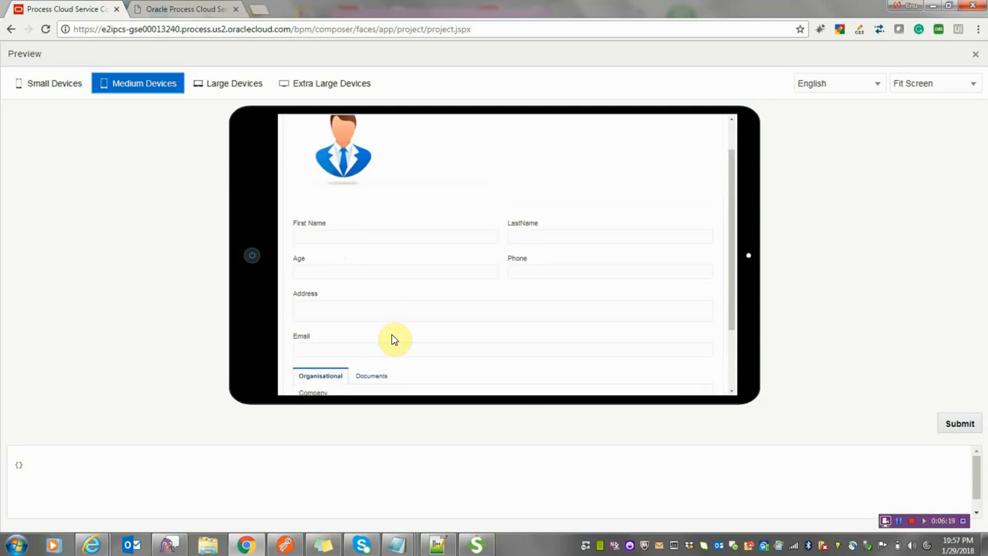
scroll(395, 338, "down", 1)
left_click(366, 334)
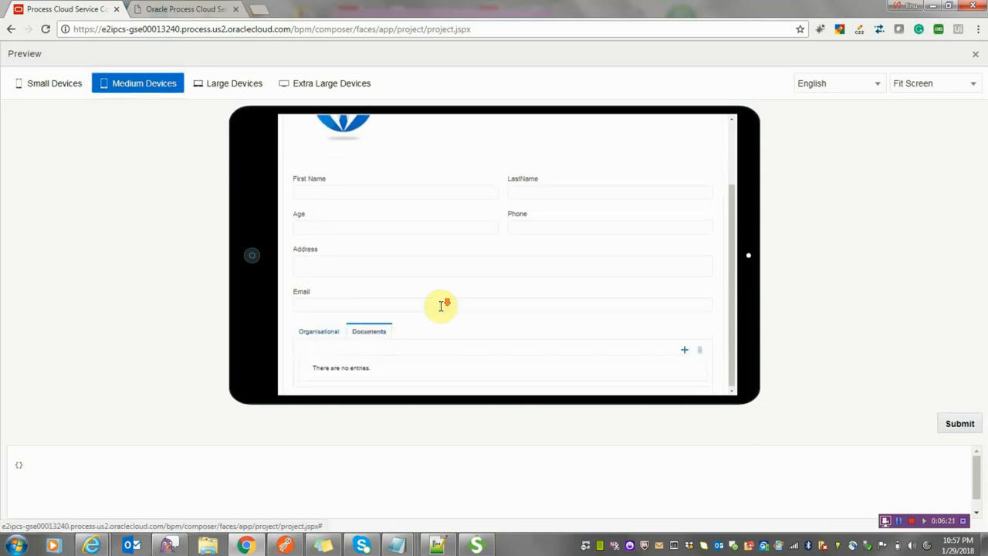
left_click(316, 330)
scroll(447, 224, "up", 2)
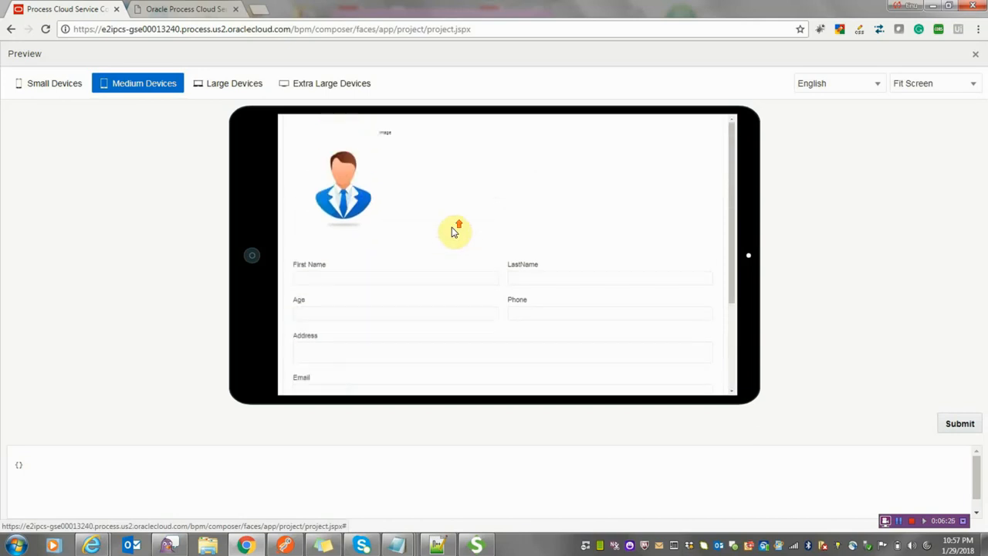
left_click(973, 58)
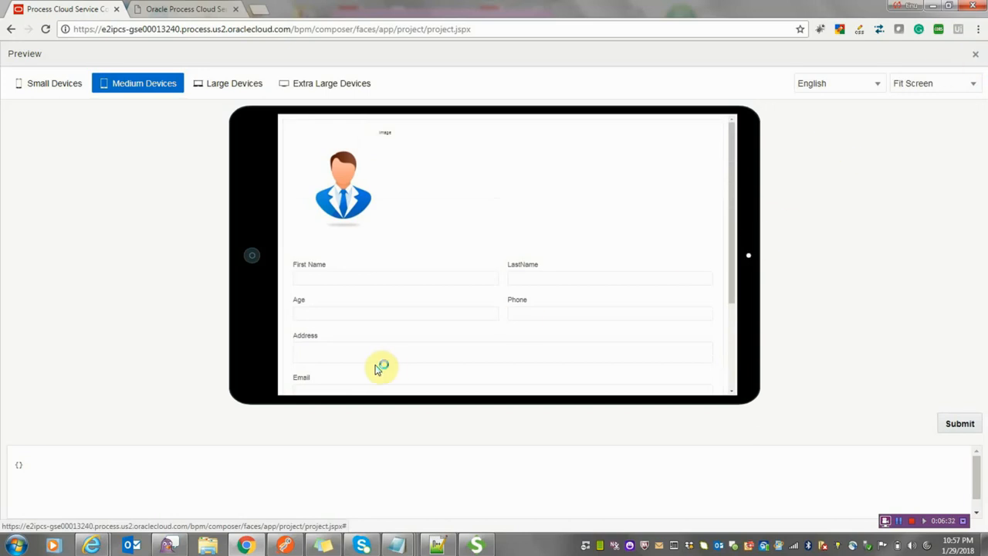
scroll(395, 293, "down", 3)
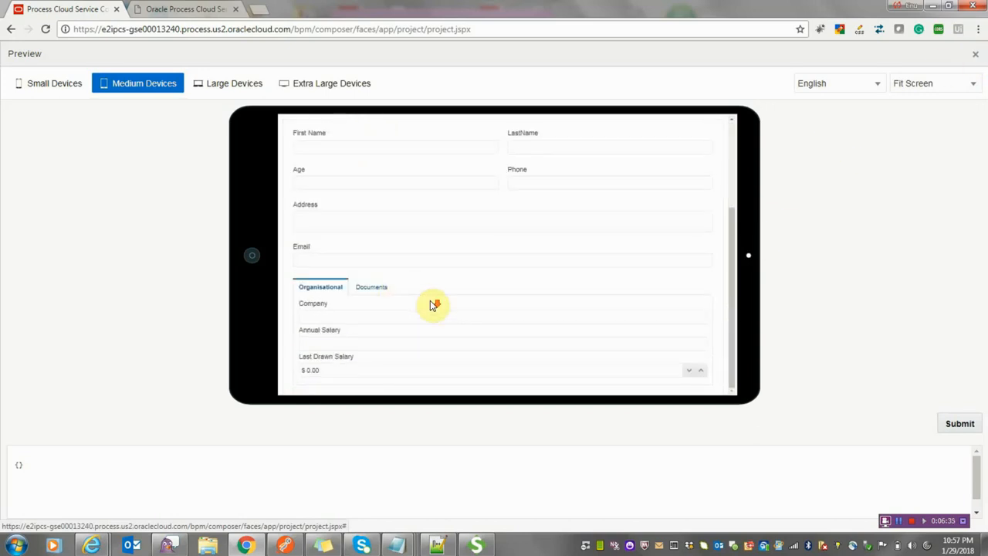
left_click(974, 59)
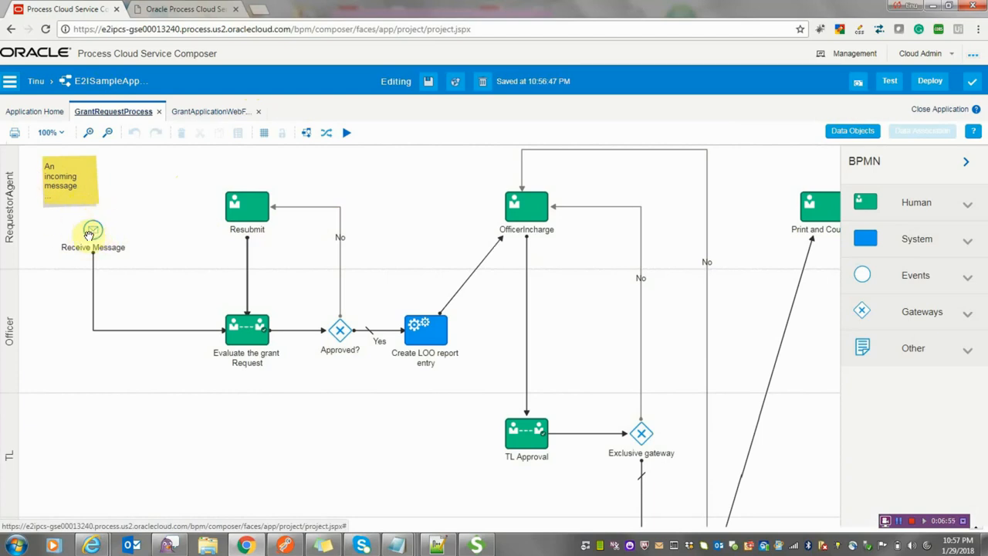
Examine the GrantRequestProcess flow from the "Evaluate the grant Request" task through OfficerIncharge and TL Approval to "Print and Courier"
left_click(251, 345)
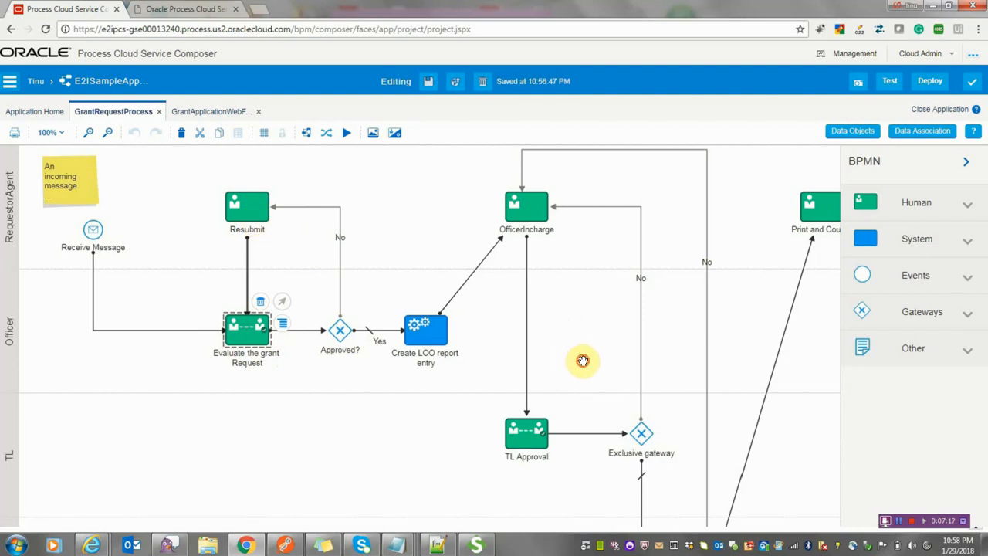
left_click_drag(580, 360, 528, 334)
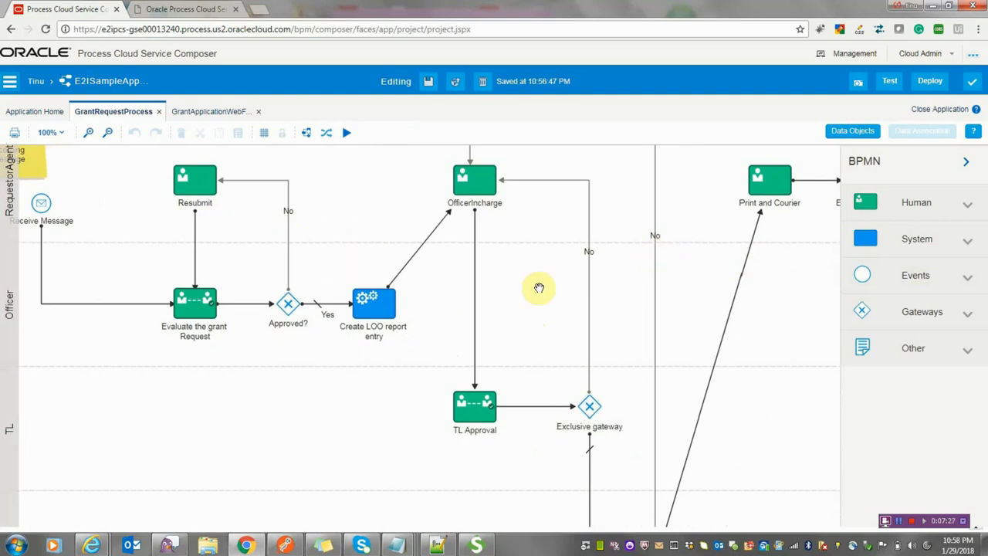
left_click_drag(609, 288, 545, 391)
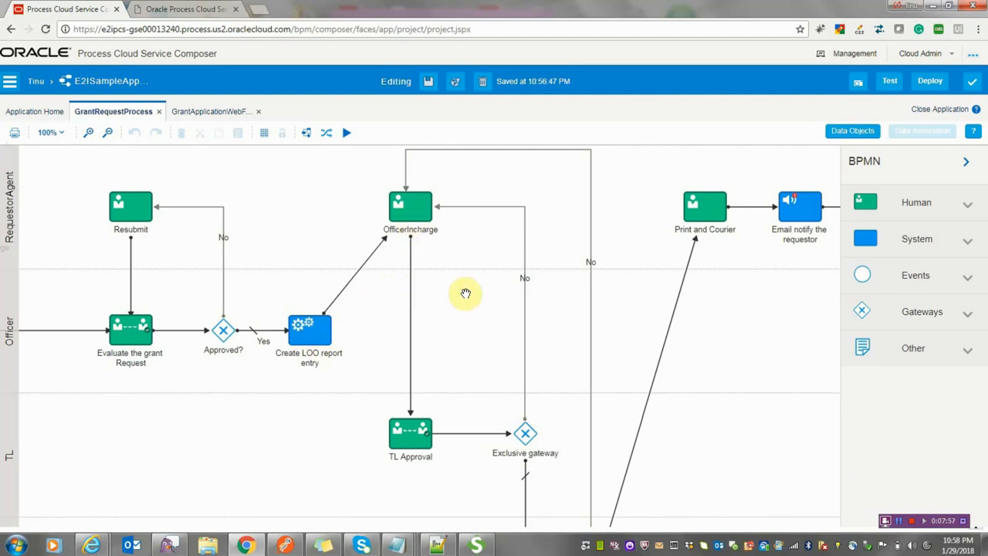
left_click_drag(465, 293, 391, 329)
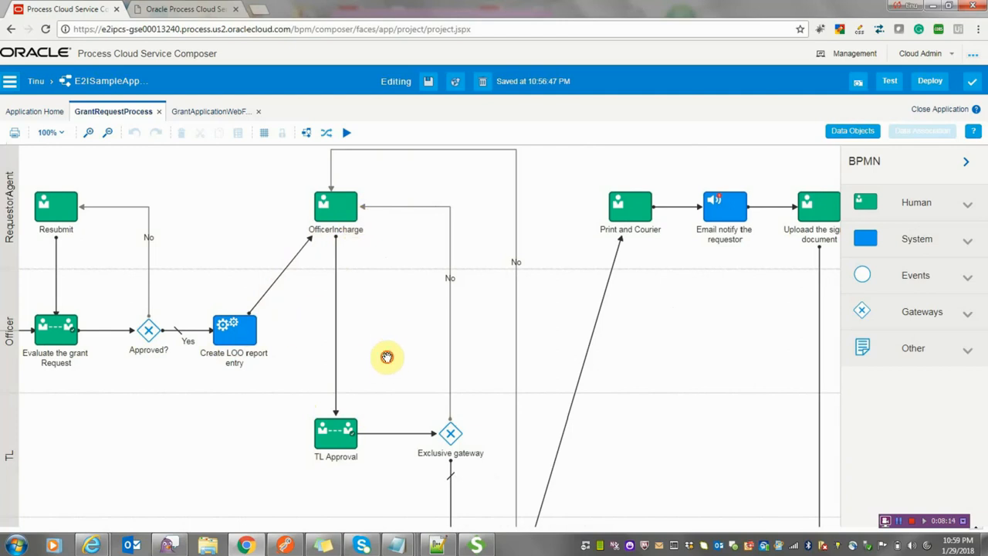
Examine the GrantRequestProcess flow from TL Approval and DY CEO Approval through the signed document upload to Finance Approval, Dispersal of Grant and the Notification task
left_click_drag(386, 358, 345, 236)
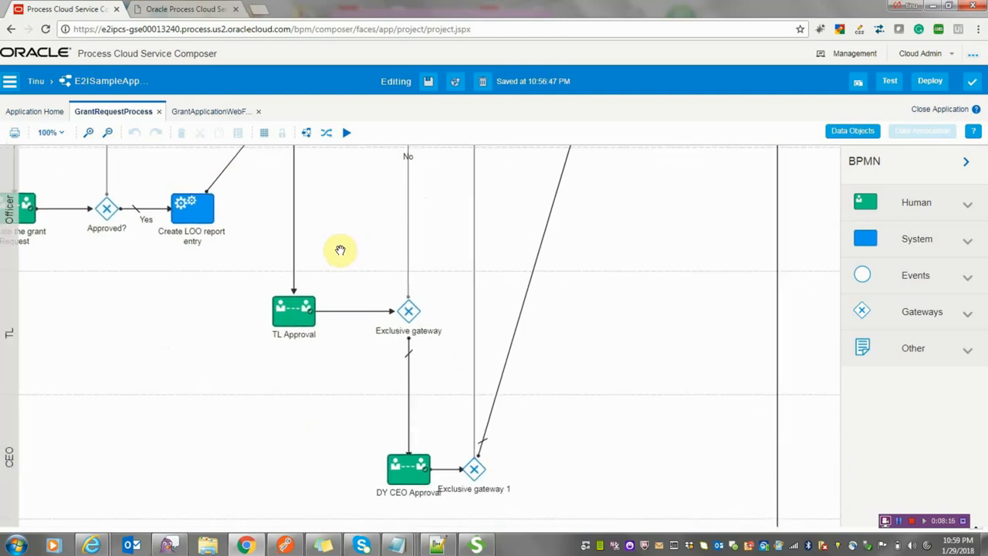
left_click(108, 133)
left_click(107, 133)
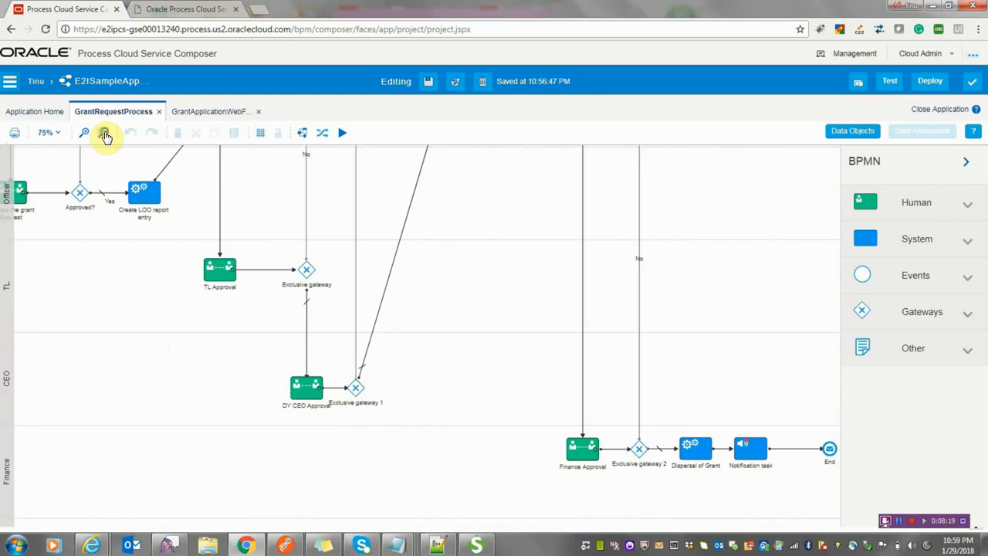
left_click_drag(252, 209, 242, 291)
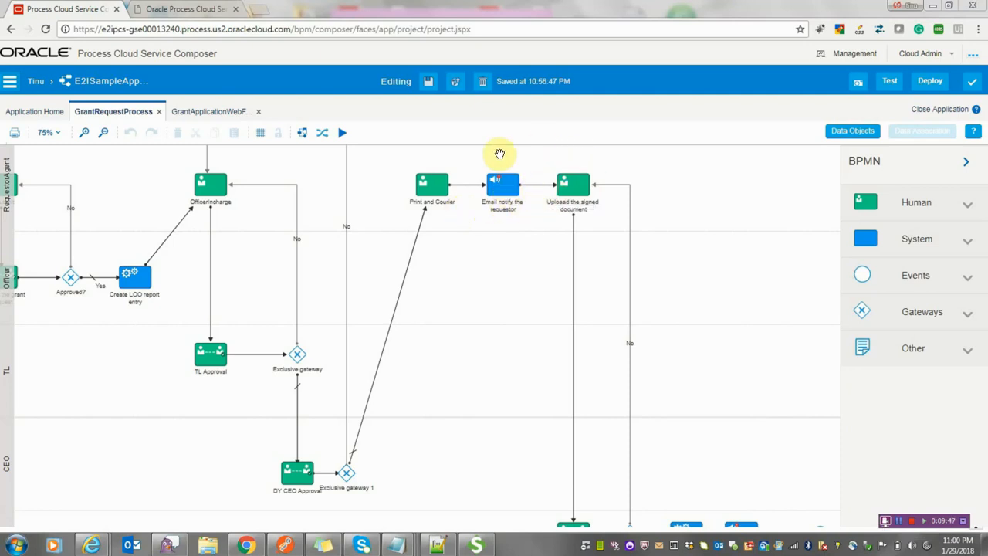
left_click(572, 187)
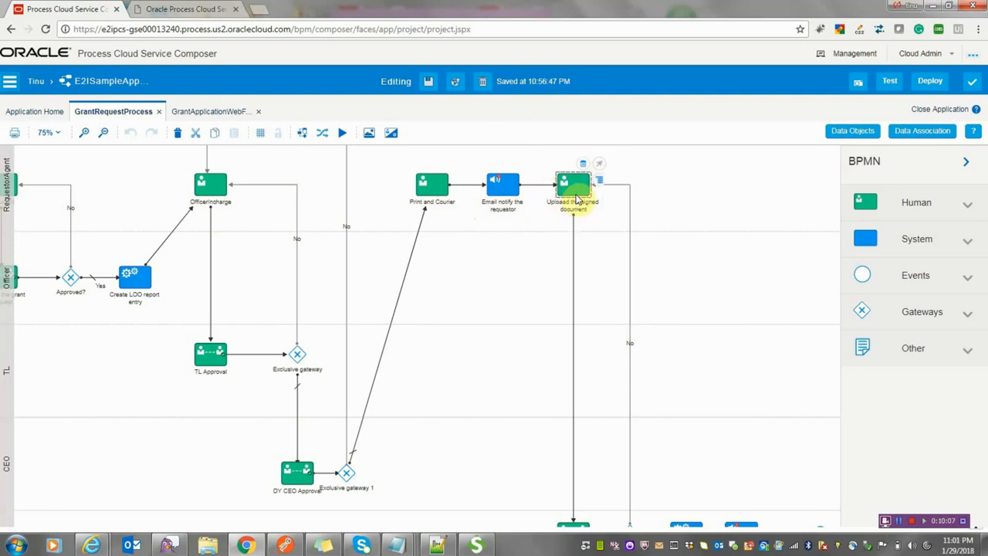
left_click_drag(690, 280, 660, 219)
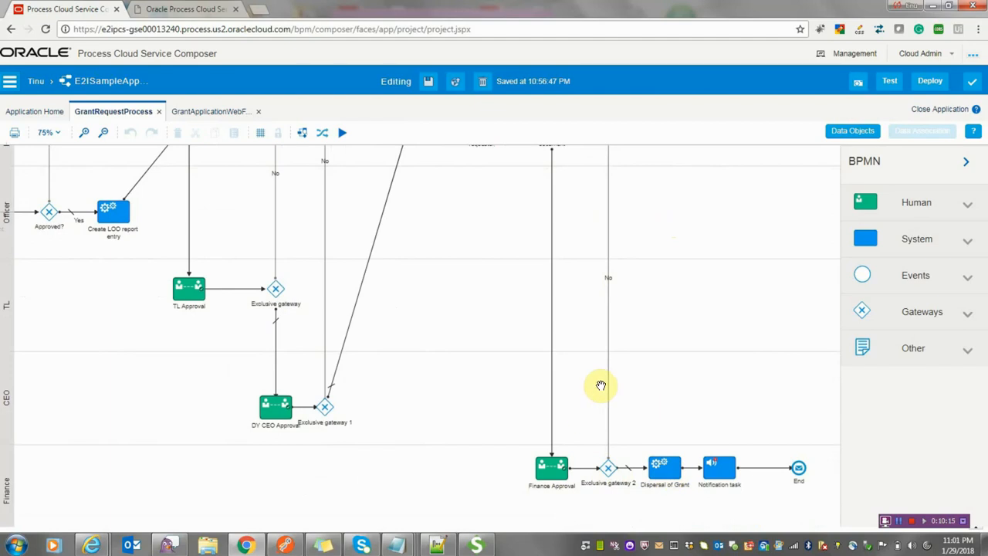
left_click_drag(569, 216, 573, 250)
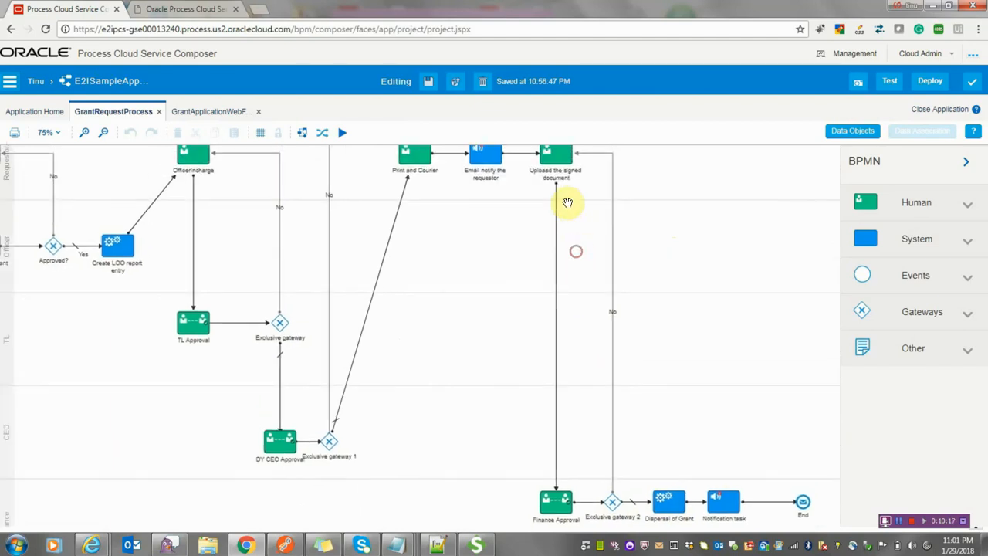
left_click_drag(692, 440, 640, 360)
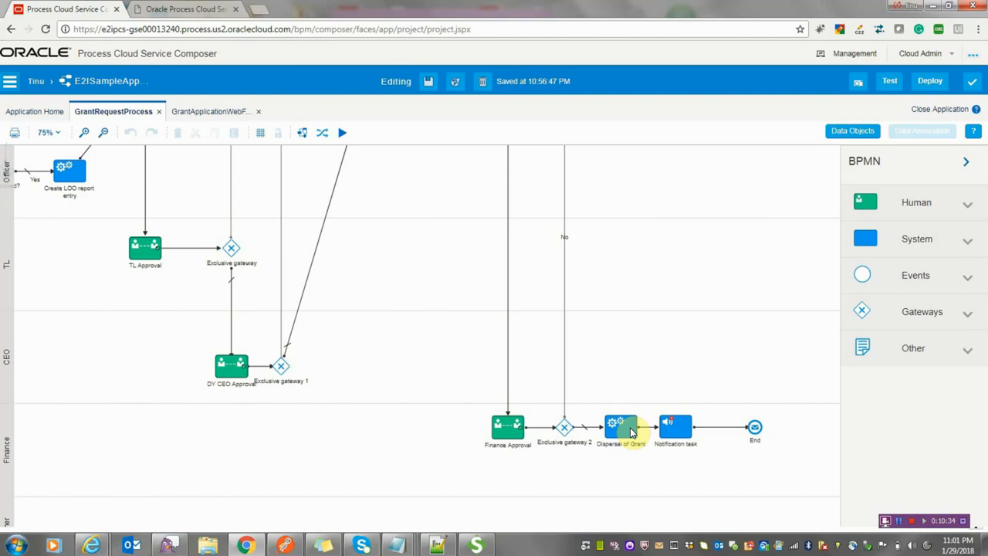
left_click(678, 429)
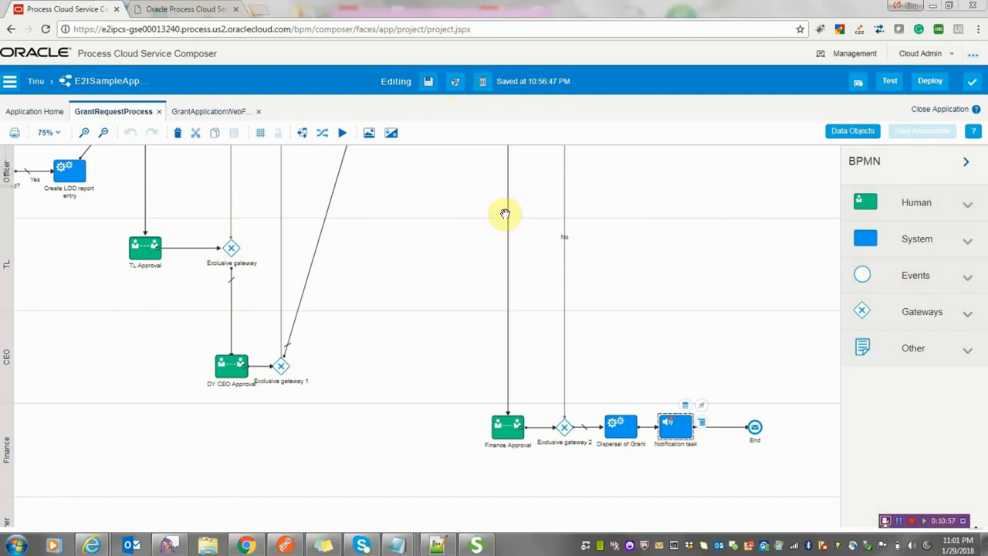
View the Process Cloud Service workspace home page, and return to the Receive Message event that starts GrantRequestProcess
left_click_drag(401, 224, 588, 403)
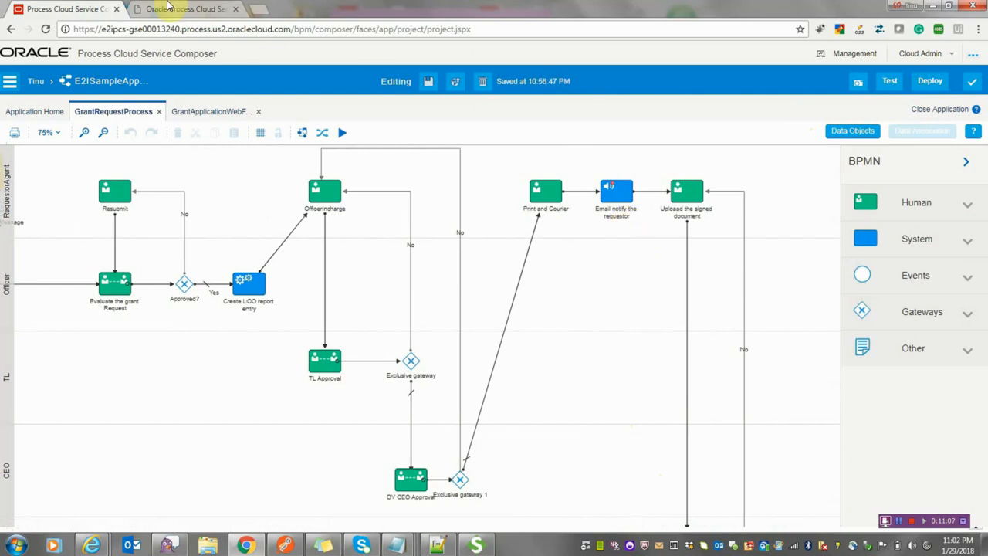
left_click(167, 6)
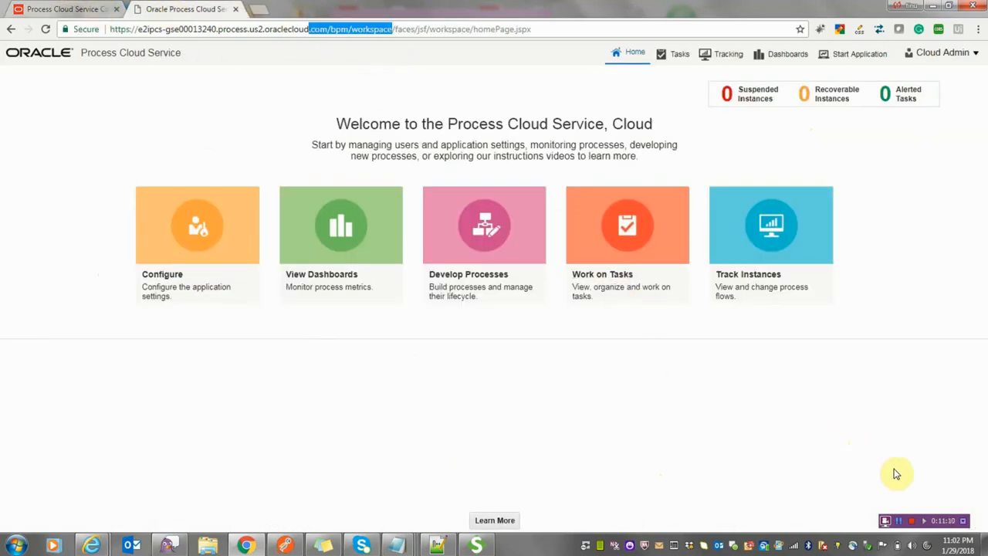
left_click(100, 9)
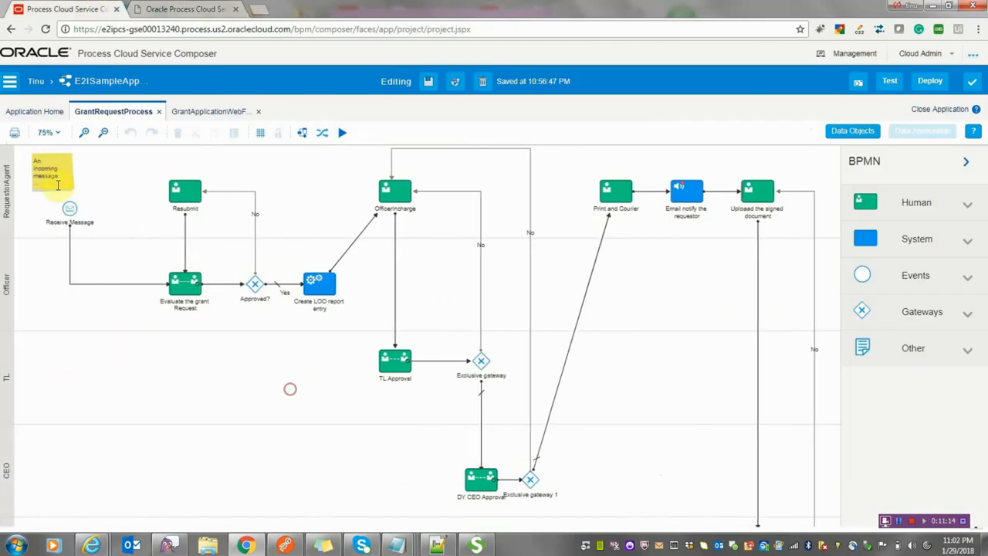
left_click(62, 210)
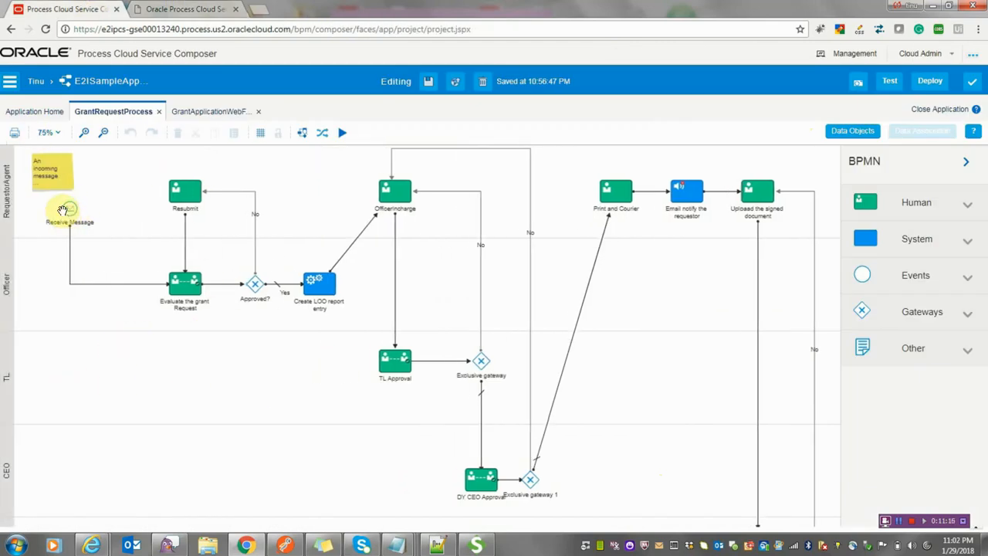
Open the management page for deployed applications and show the web services exposed by E2ISampleApplication
left_click(866, 54)
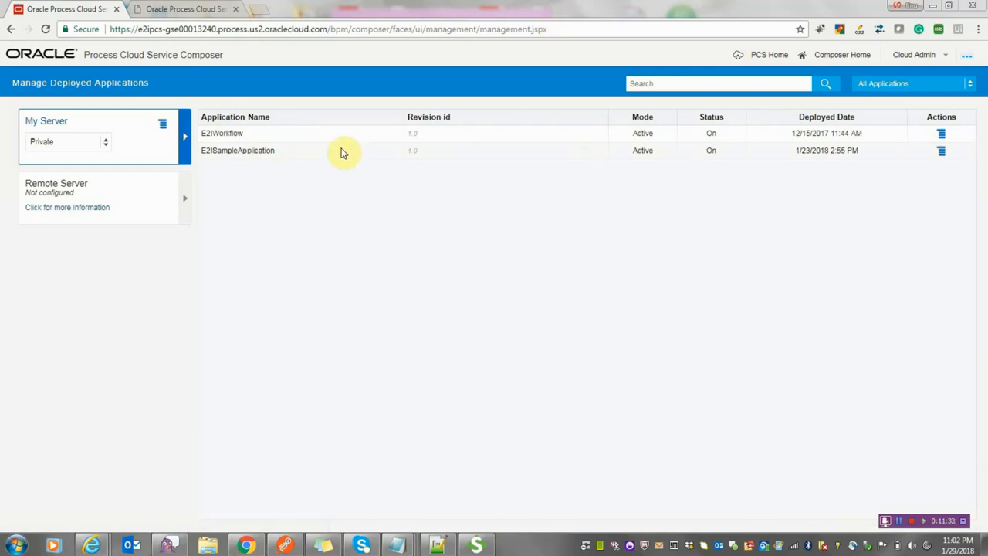
left_click(941, 154)
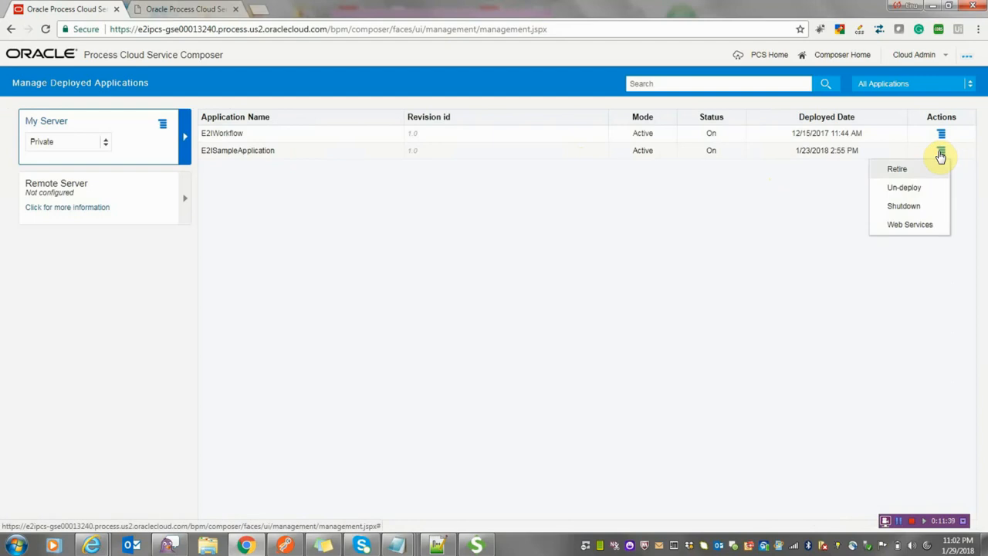
left_click(895, 223)
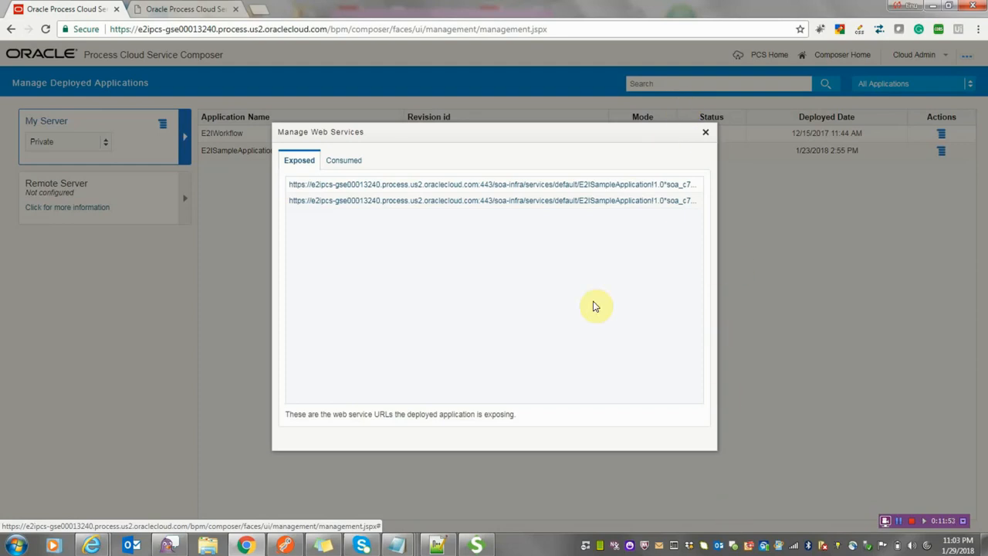
Open the GrantRequestProcess WSDL in the browser, select its URL, and close the list of exposed web services
left_click(502, 204)
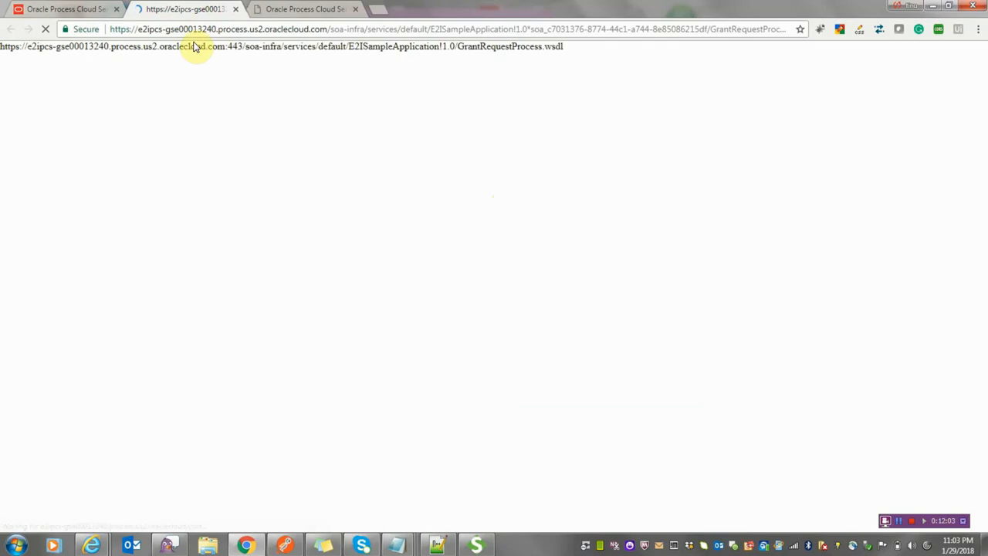
left_click(199, 29)
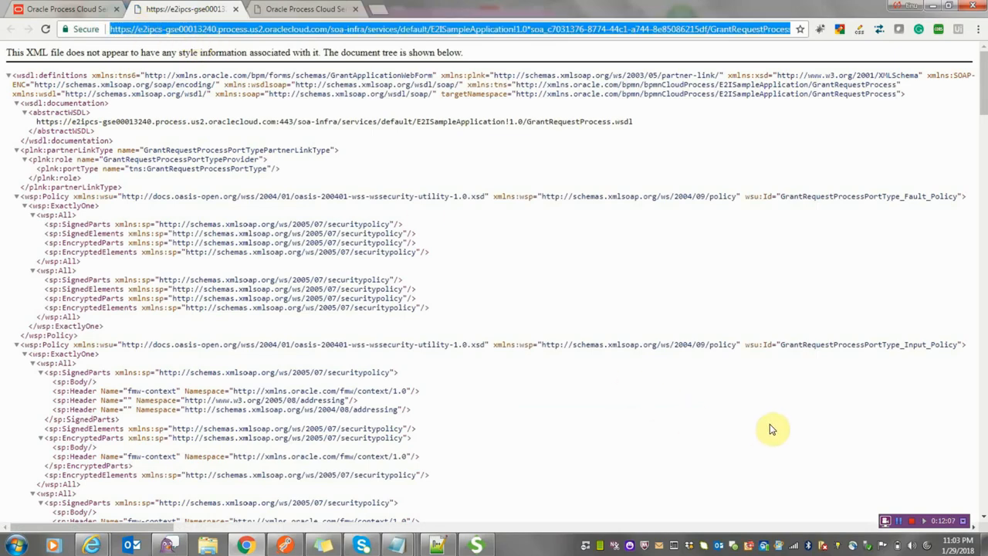
left_click(899, 522)
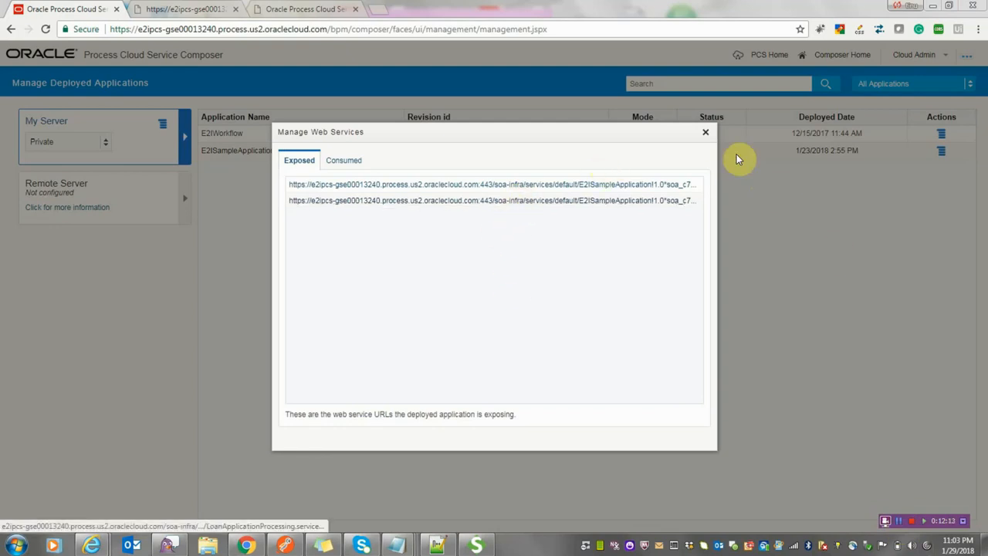
left_click(707, 134)
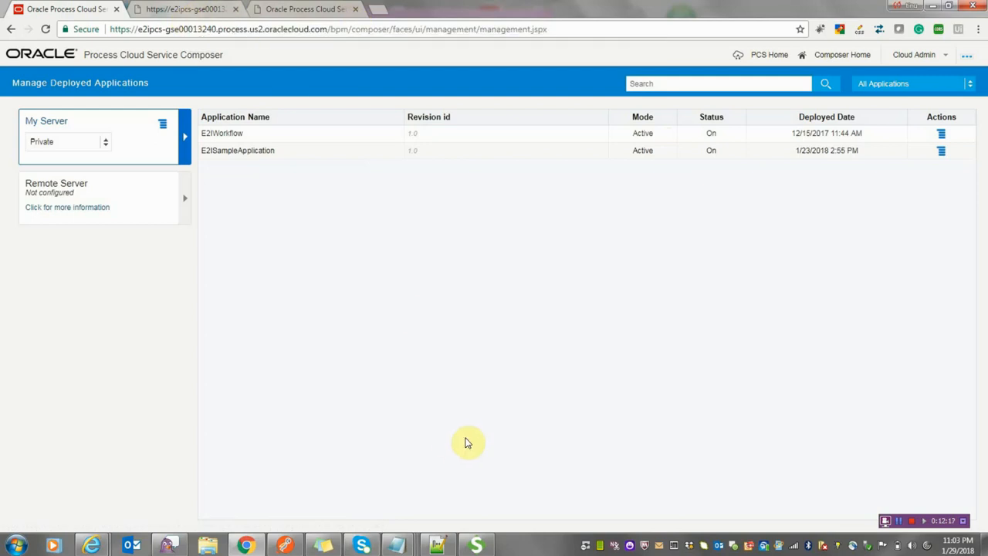
Switch to SoapUI and review the endpoint and Basic authorization credentials of the start request under GrantRequestProcessBinding
left_click(476, 544)
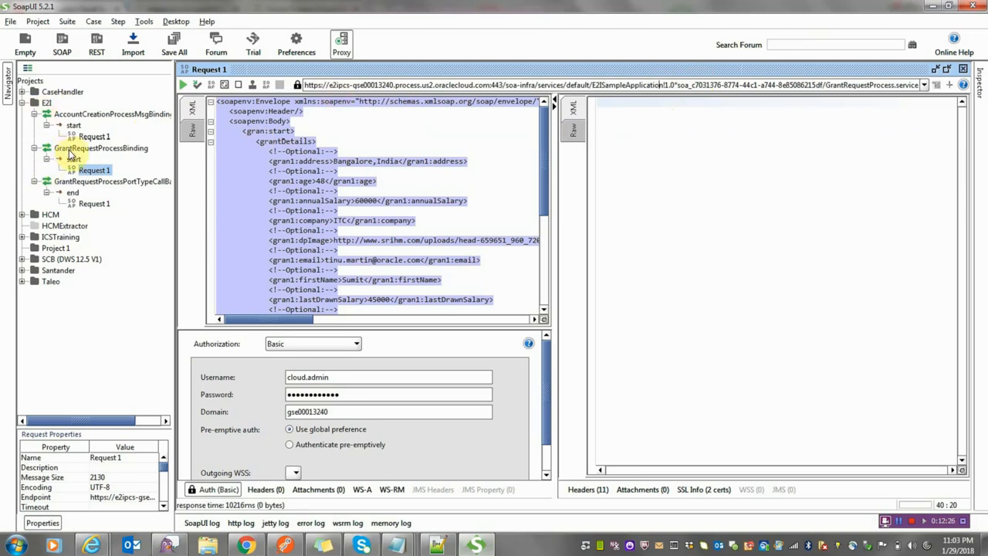
left_click(118, 151)
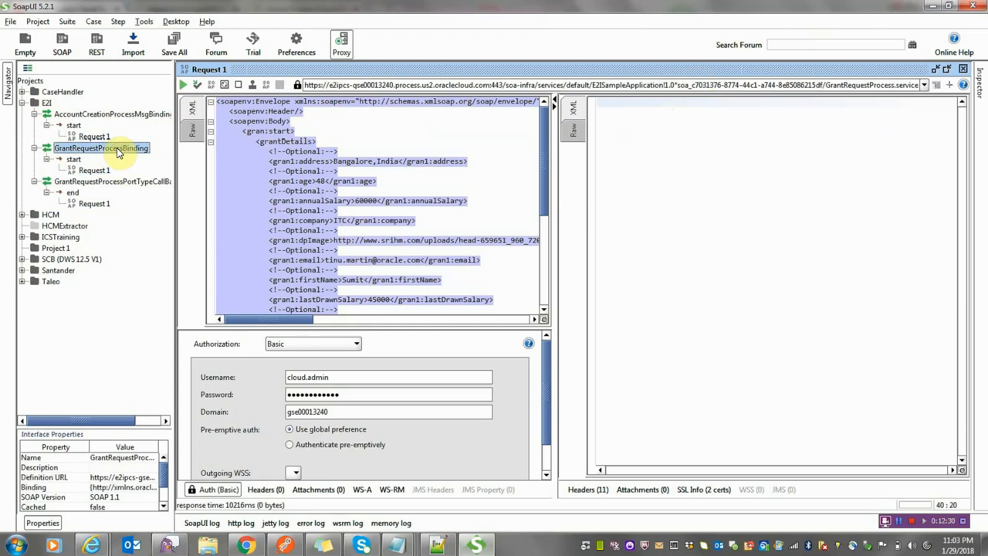
left_click(73, 161)
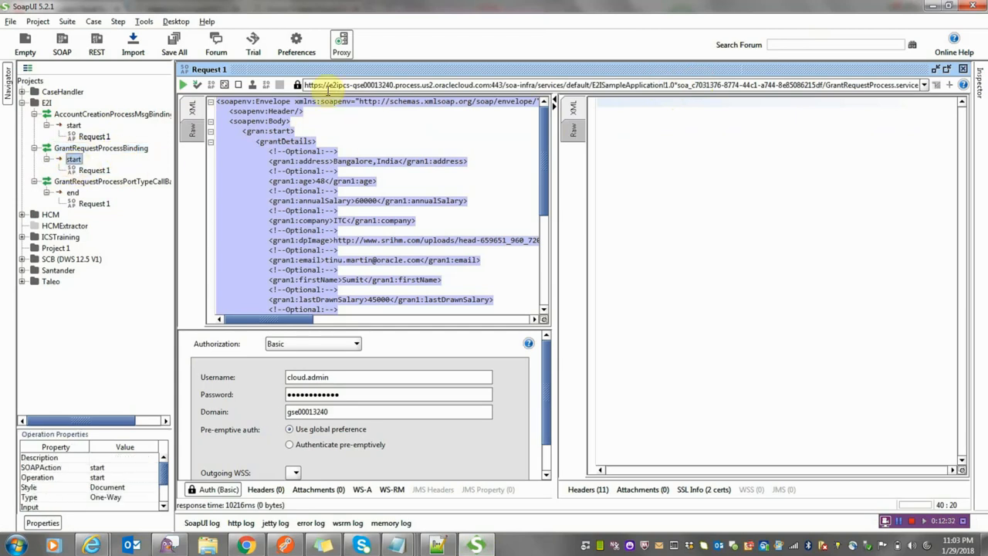
double_click(747, 72)
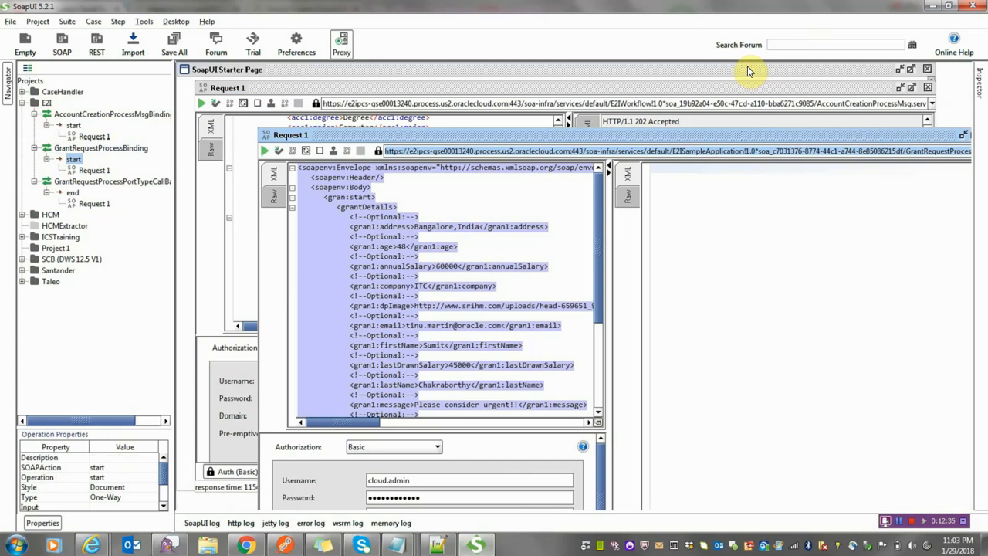
double_click(841, 139)
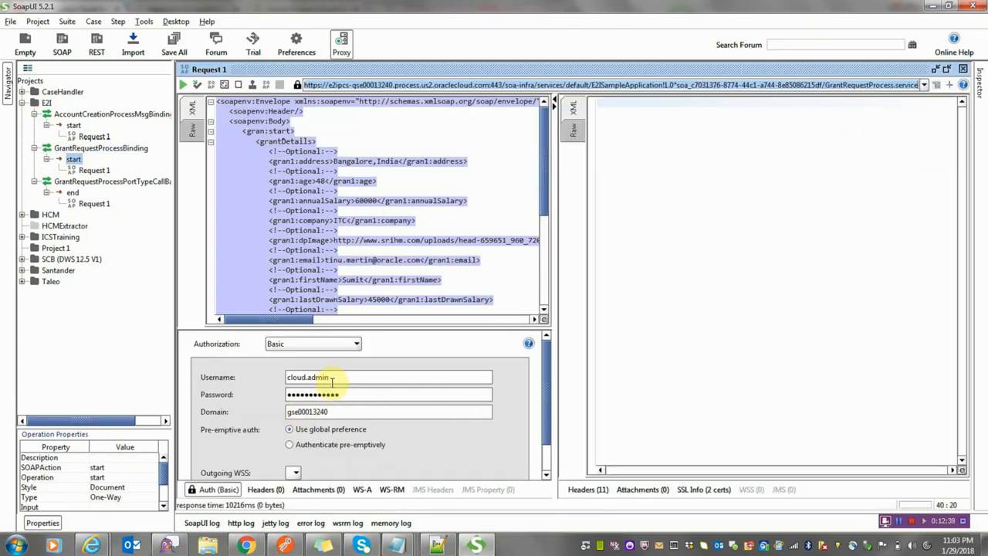
left_click_drag(333, 380, 287, 378)
left_click_drag(347, 398, 273, 392)
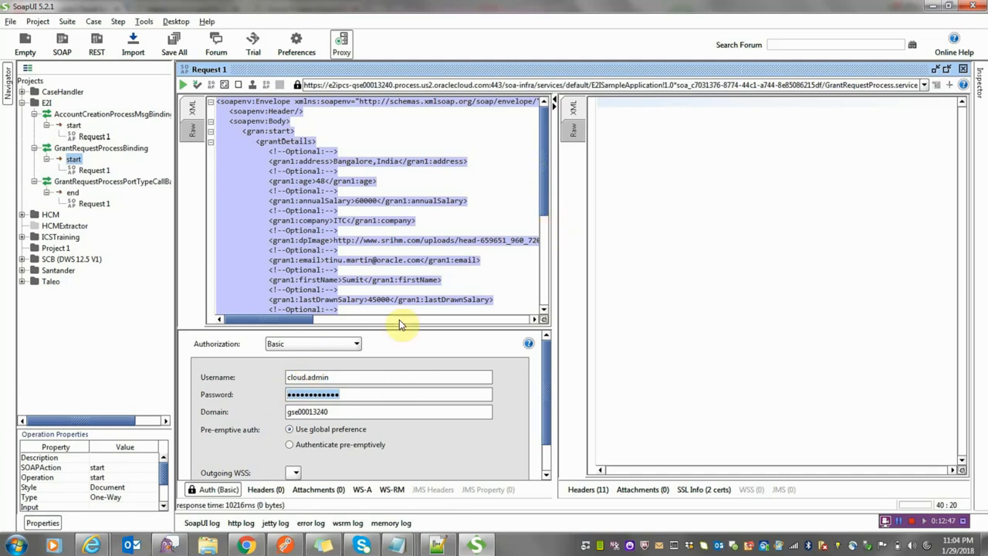
Enlarge the request XML area in height and width, and review the applicant's address value
left_click_drag(396, 327, 393, 417)
left_click_drag(551, 214, 648, 217)
left_click(426, 184)
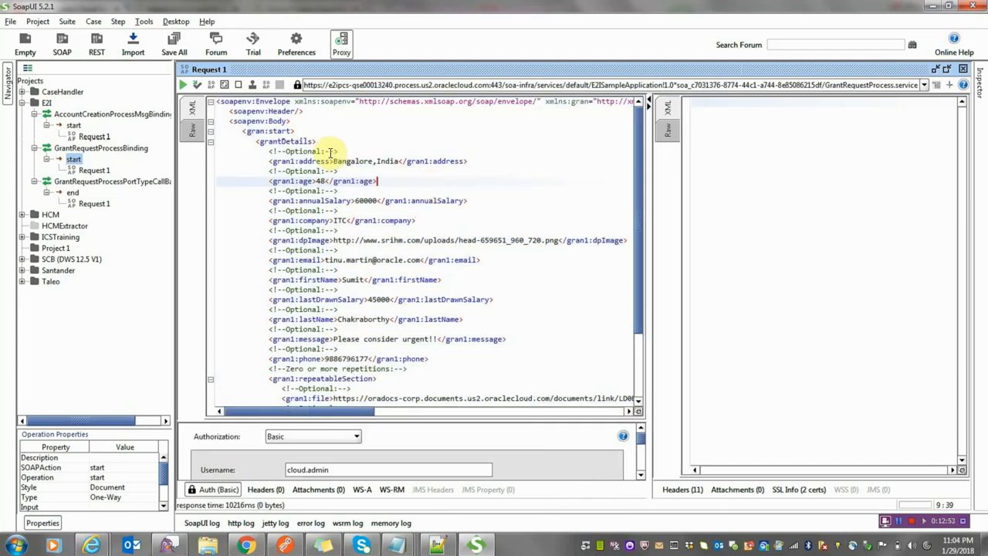
left_click(341, 161)
left_click_drag(334, 162, 399, 162)
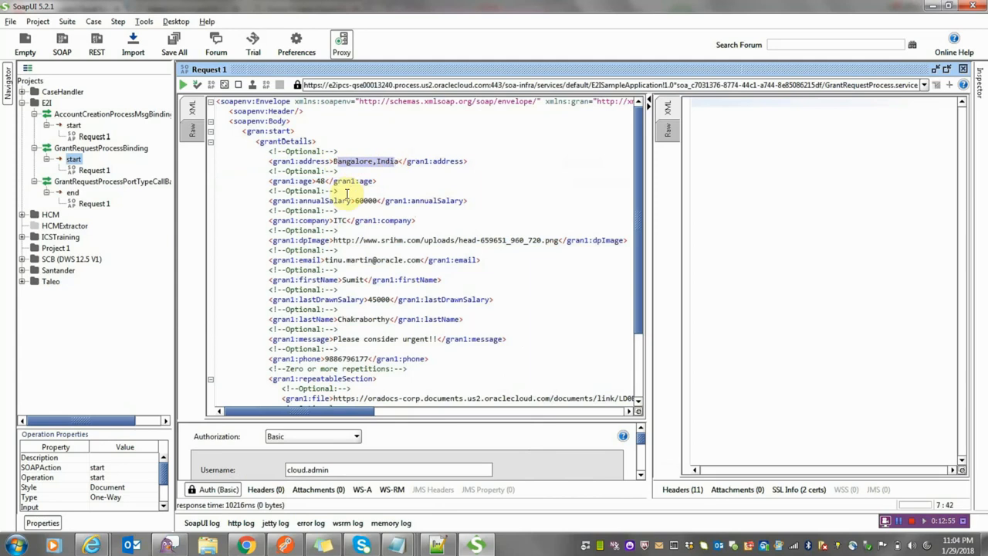
Set the applicant's age to 34 and the annual salary to 600000 in the request XML
left_click(319, 181)
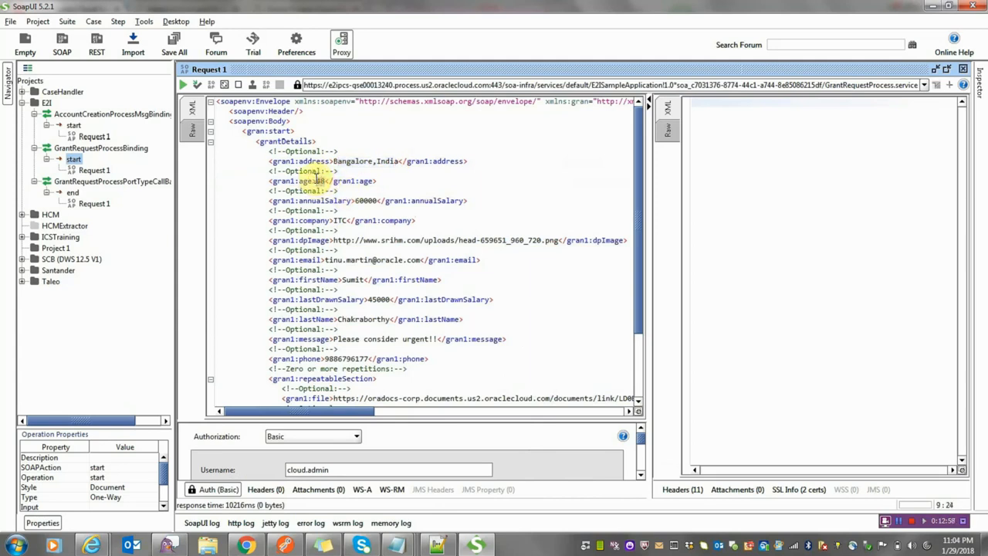
double_click(319, 181)
type("34")
left_click(374, 199)
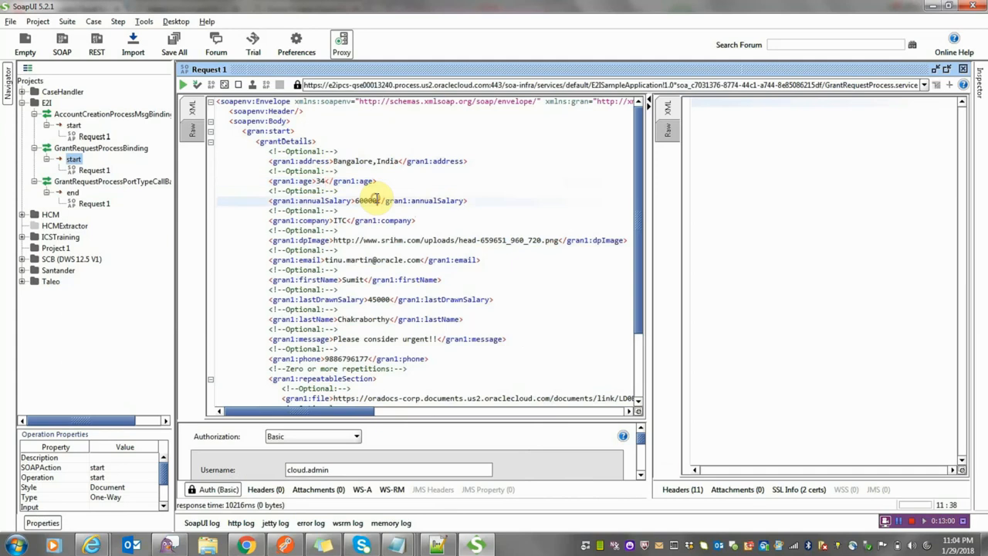
type("0")
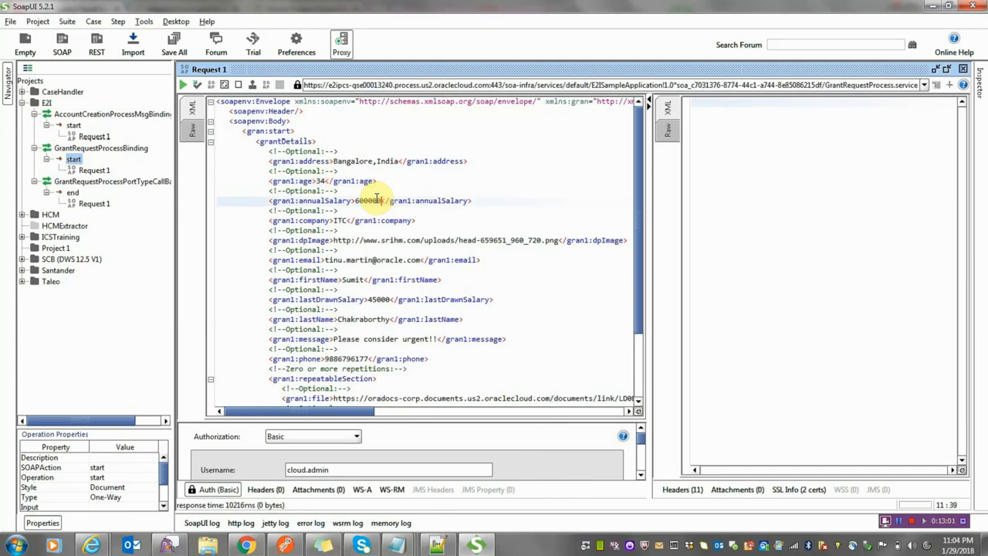
Change the applicant's company to HSBC and check the dpImage URL in the request XML
left_click(343, 220)
key("BackSpace")
key("BackSpace")
key("BackSpace")
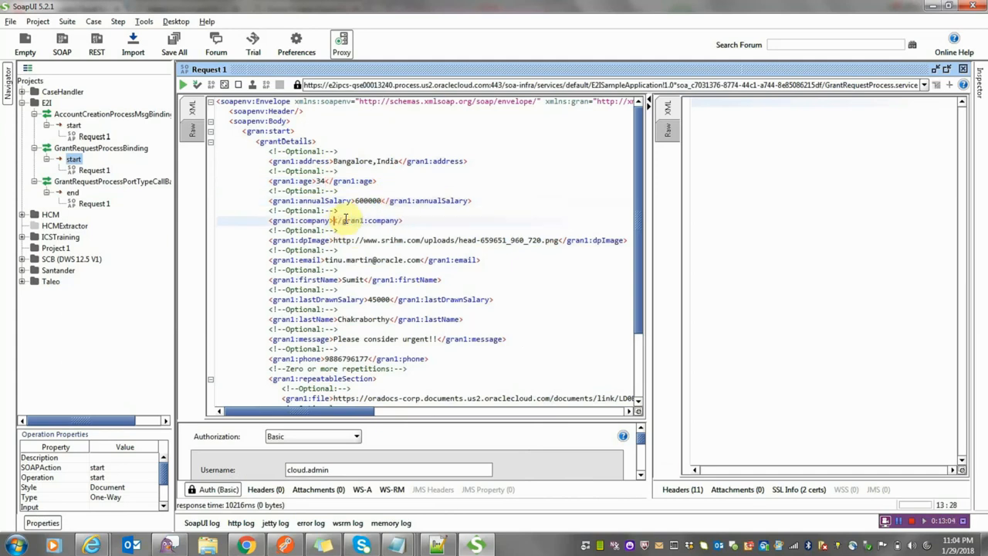
type("HSBC")
left_click(560, 240)
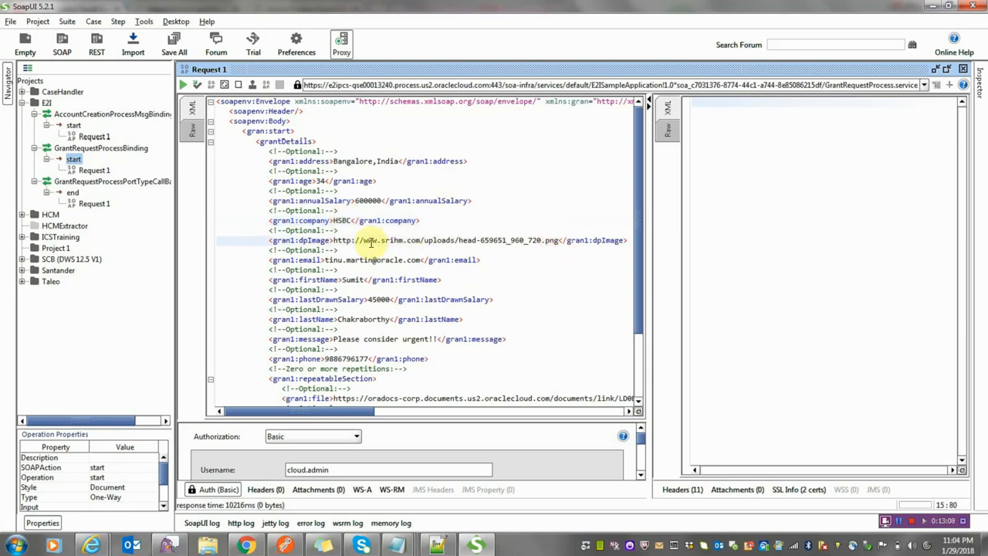
Check the applicant's e-mail value and set the first name to TestUser in the request XML
left_click_drag(421, 260, 339, 261)
double_click(353, 279)
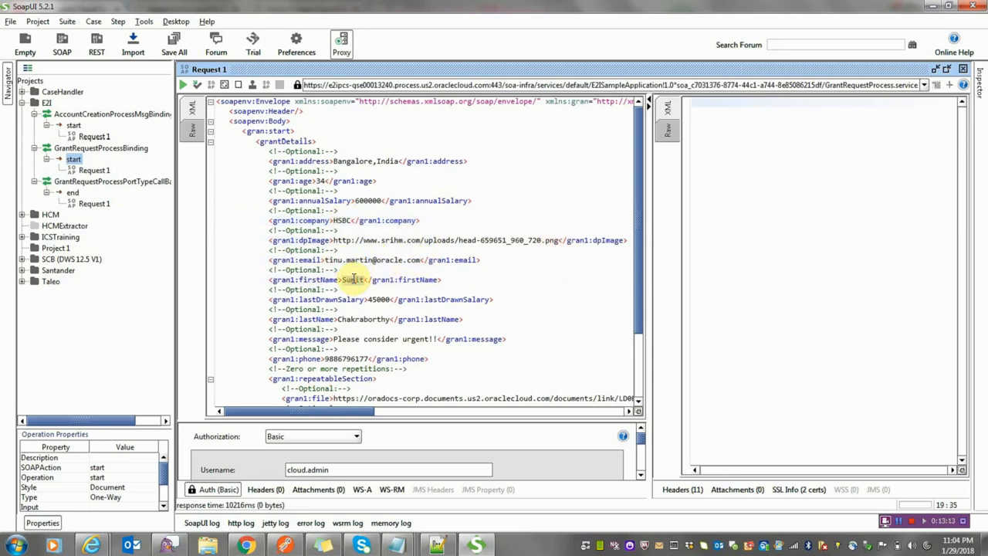
type("TestUs")
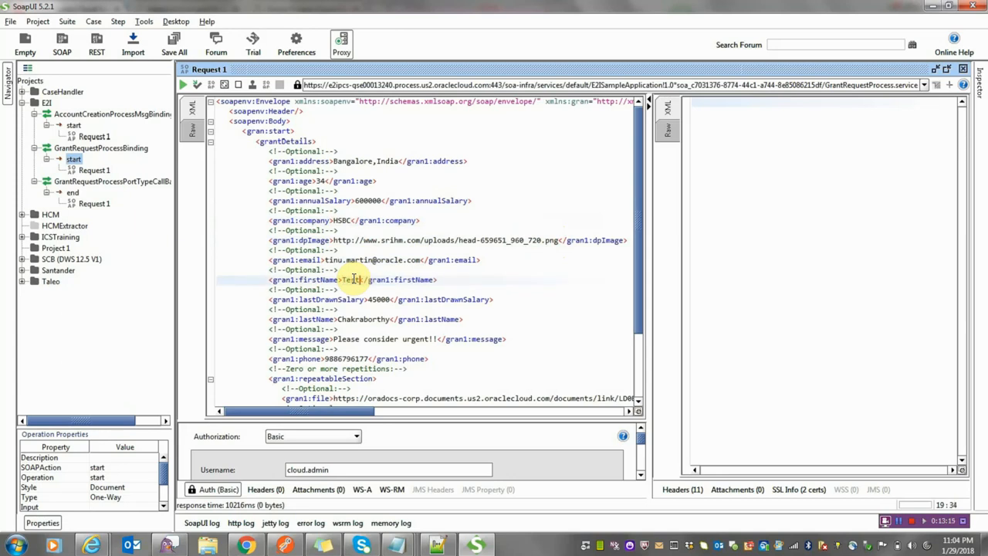
type("er")
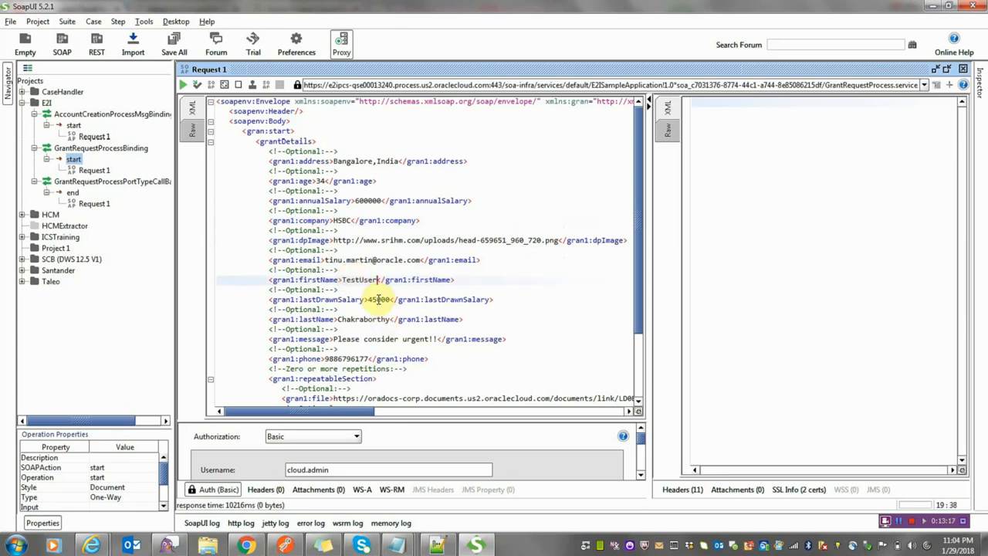
Check the lastDrawnSalary value and replace the applicant's last name in the request XML
double_click(376, 298)
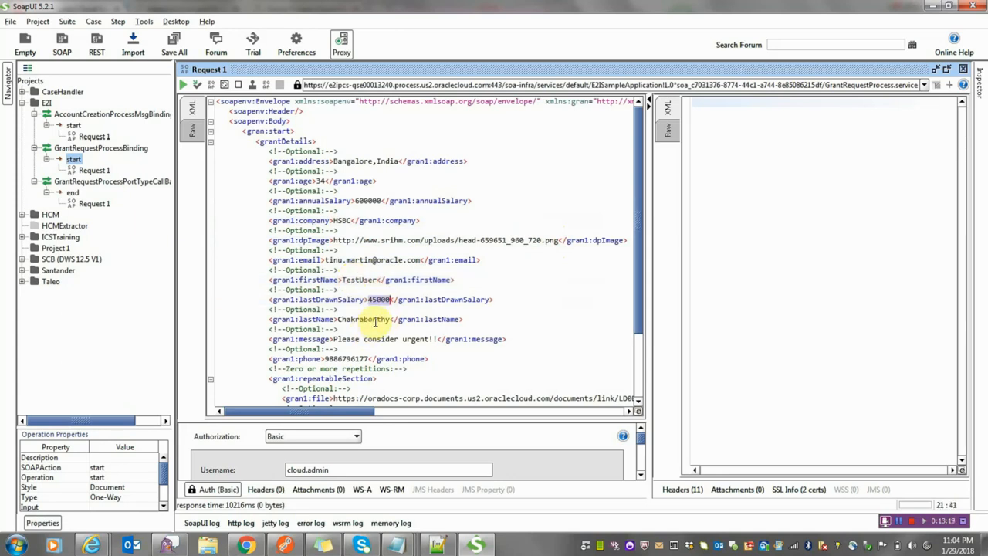
double_click(376, 319)
type("SGHIL")
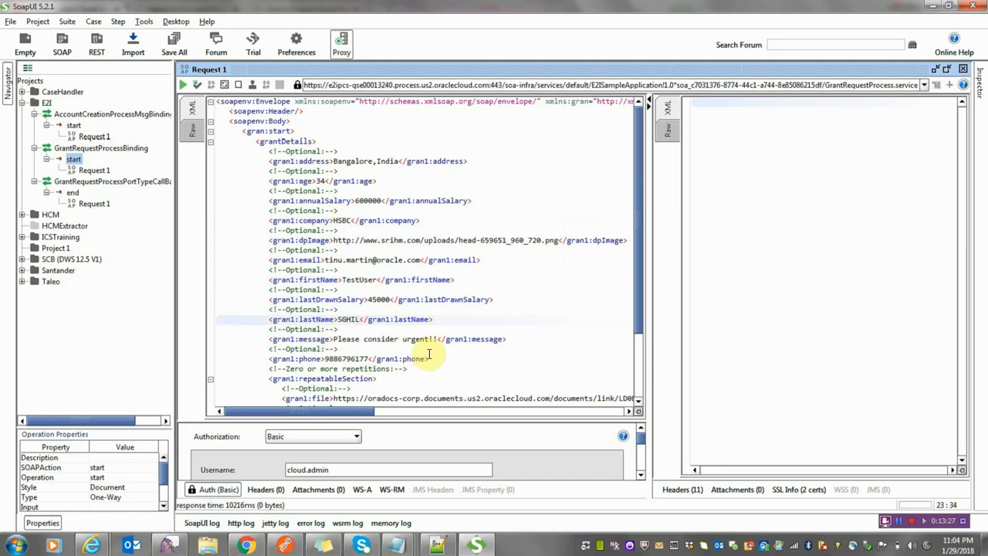
Check the file link in the request's repeatable section, then submit the request and inspect the HTTP response status
scroll(401, 347, "down", 1)
scroll(388, 370, "down", 1)
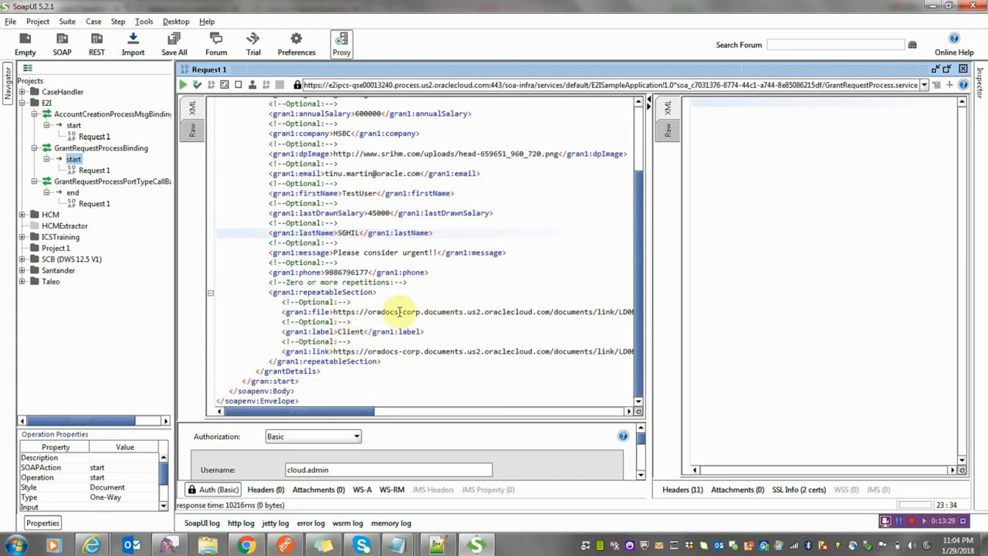
left_click_drag(390, 312, 435, 310)
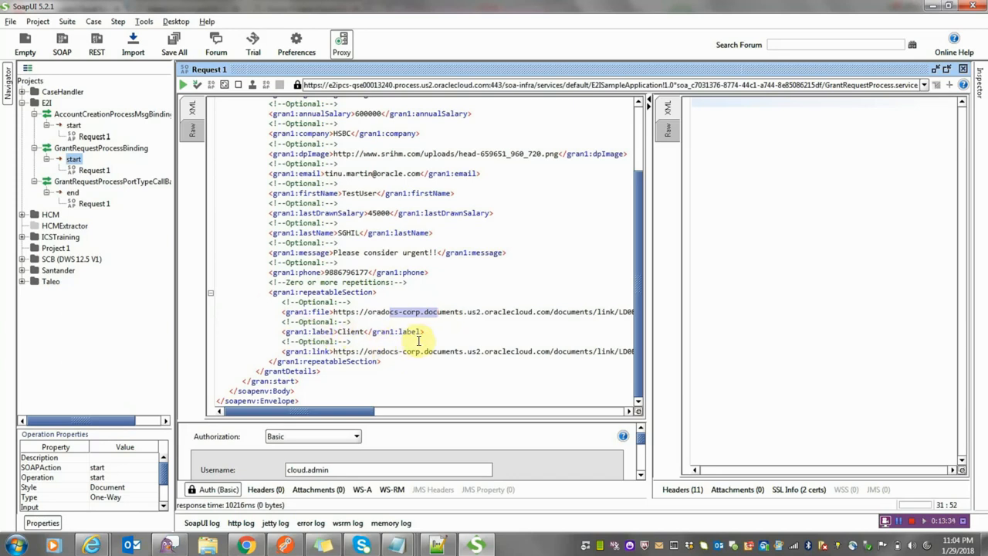
scroll(420, 339, "up", 3)
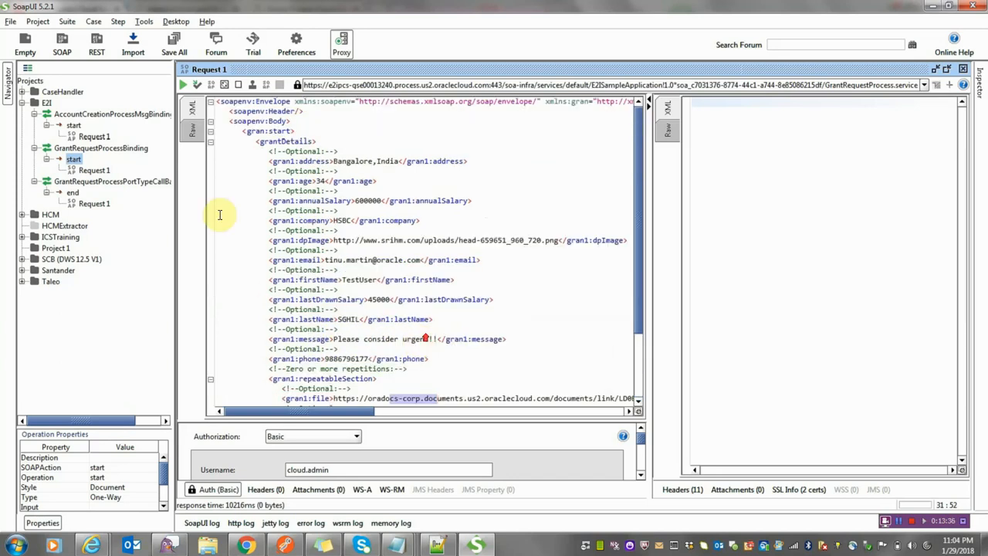
left_click(182, 86)
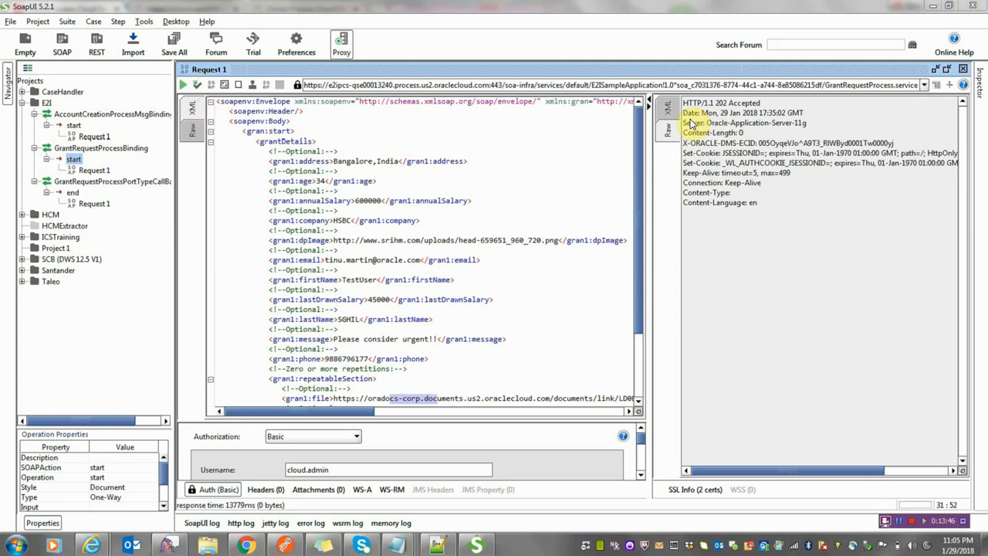
left_click_drag(760, 104, 710, 103)
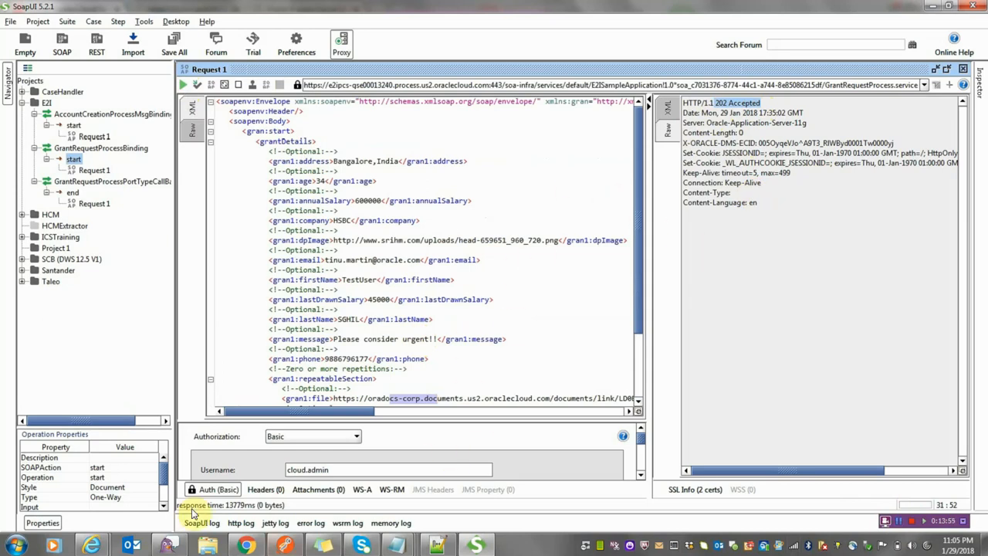
Switch to Chrome, return to the GrantRequestProcess diagram in Process Composer and close the WSDL page
left_click(259, 547)
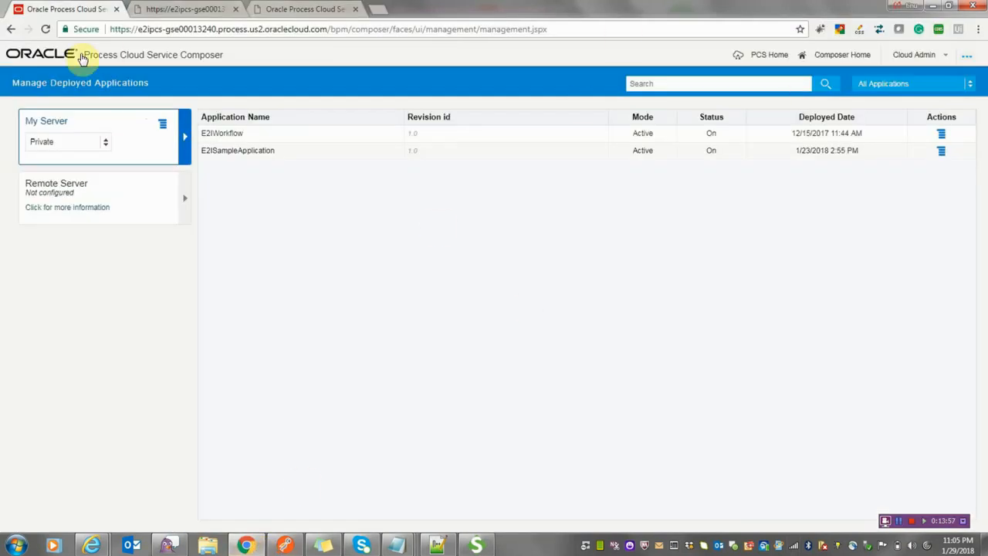
left_click(8, 31)
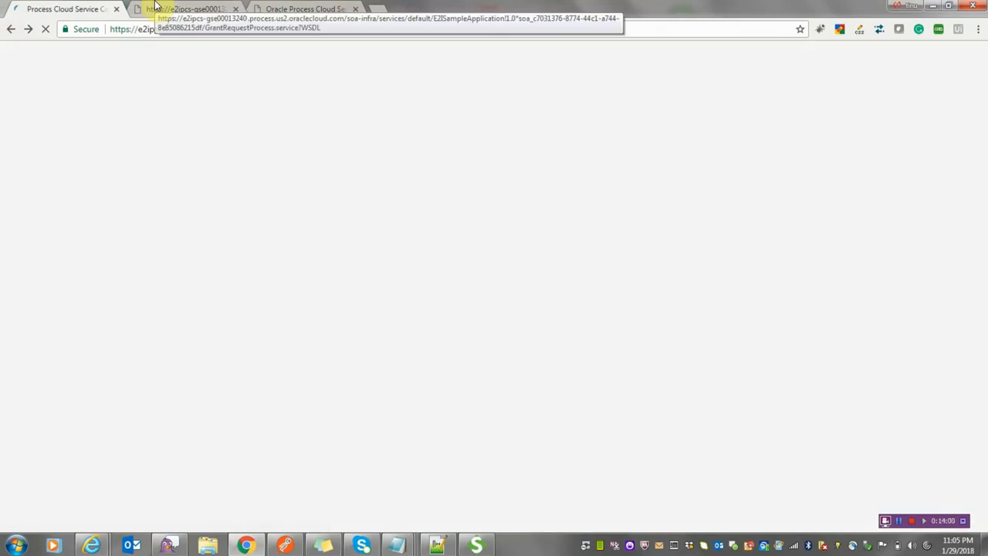
left_click(154, 6)
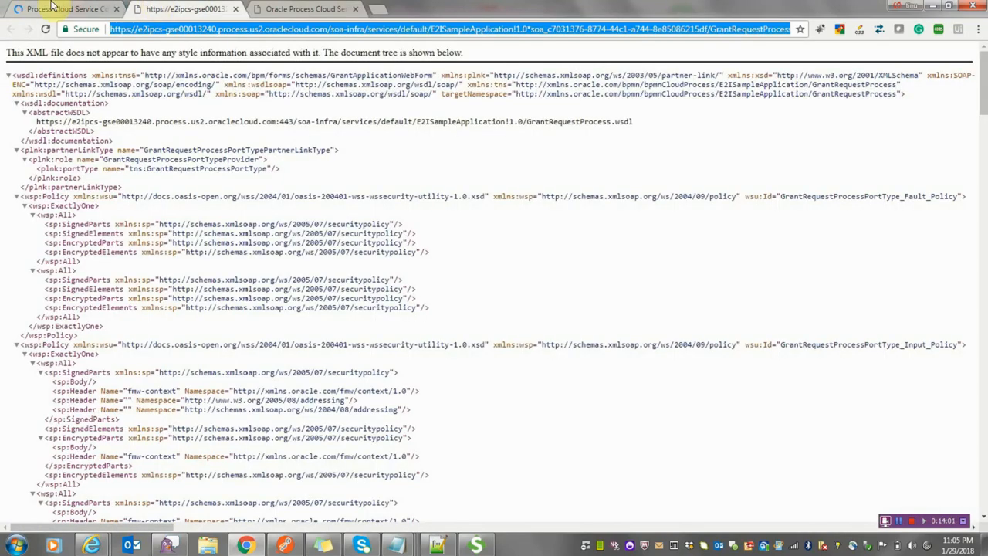
left_click(235, 9)
left_click(96, 6)
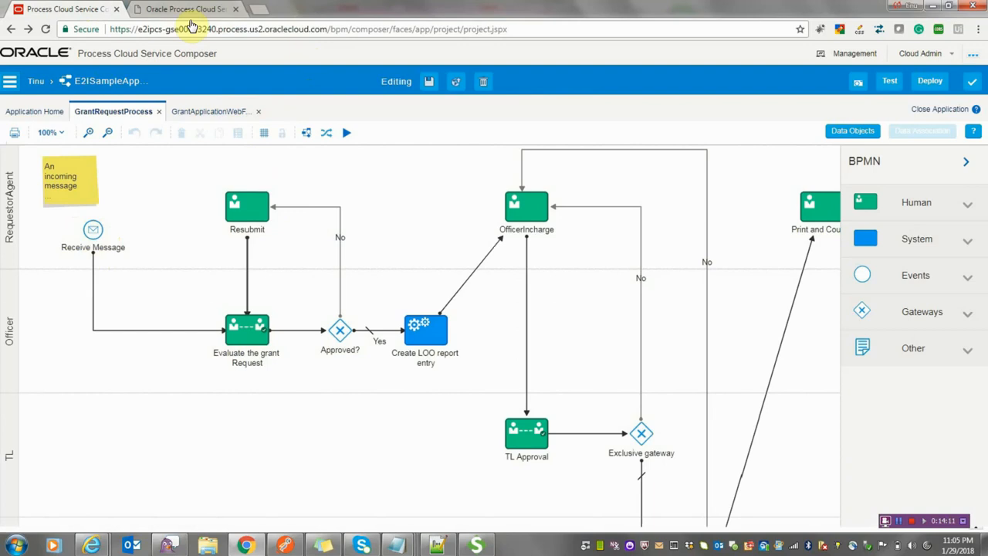
Open the Evaluate TestUserGrantApplication task from the Process Cloud Service workspace task list, with the filter pane collapsed
left_click(169, 8)
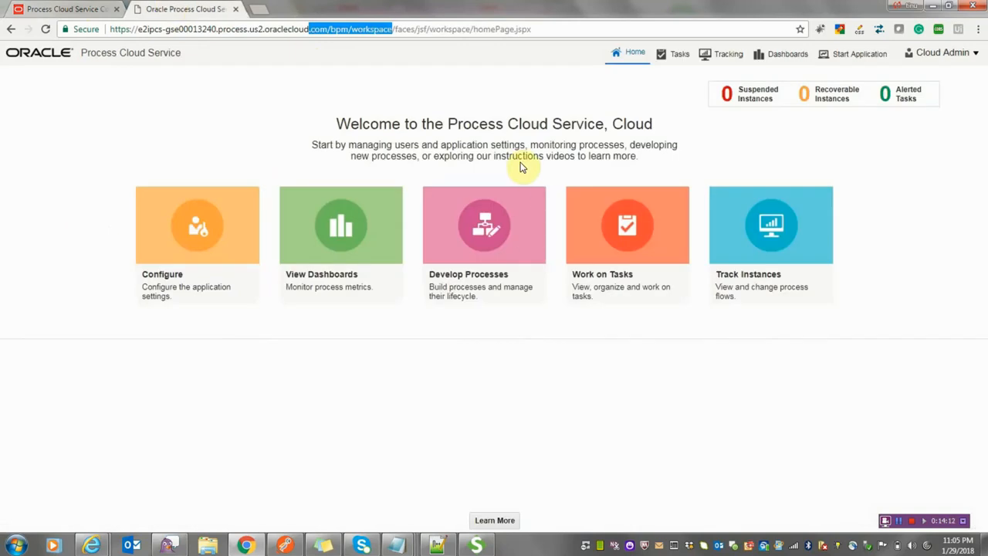
left_click(618, 237)
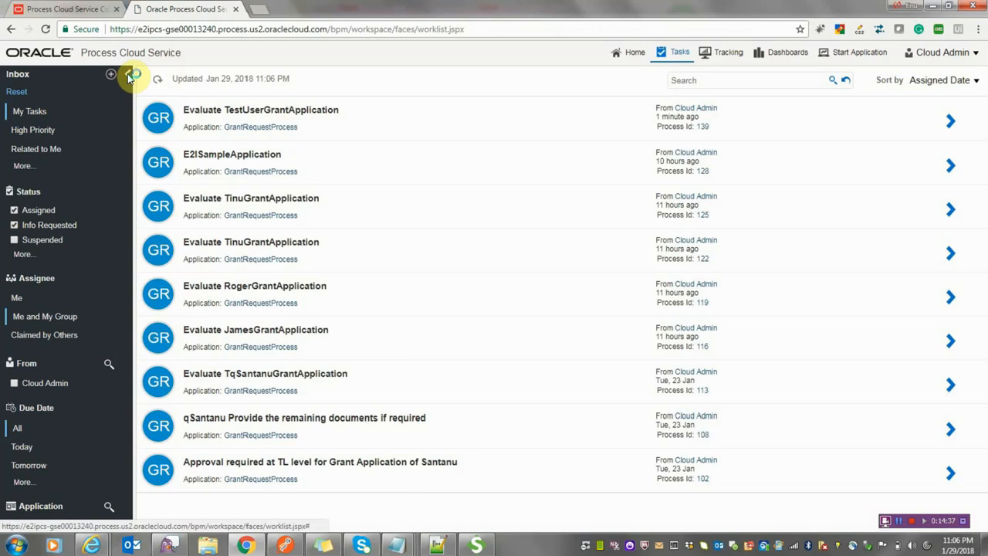
left_click(130, 76)
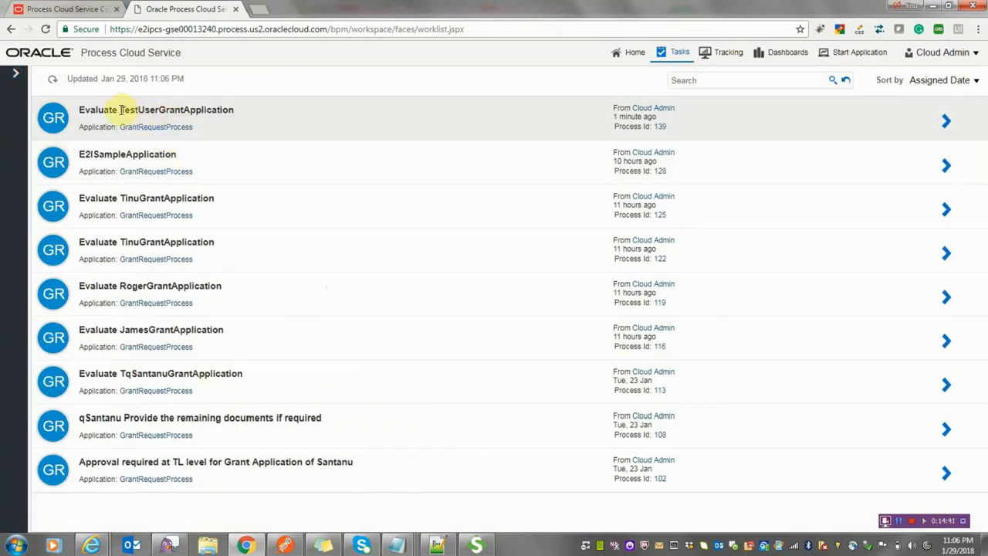
left_click(135, 114)
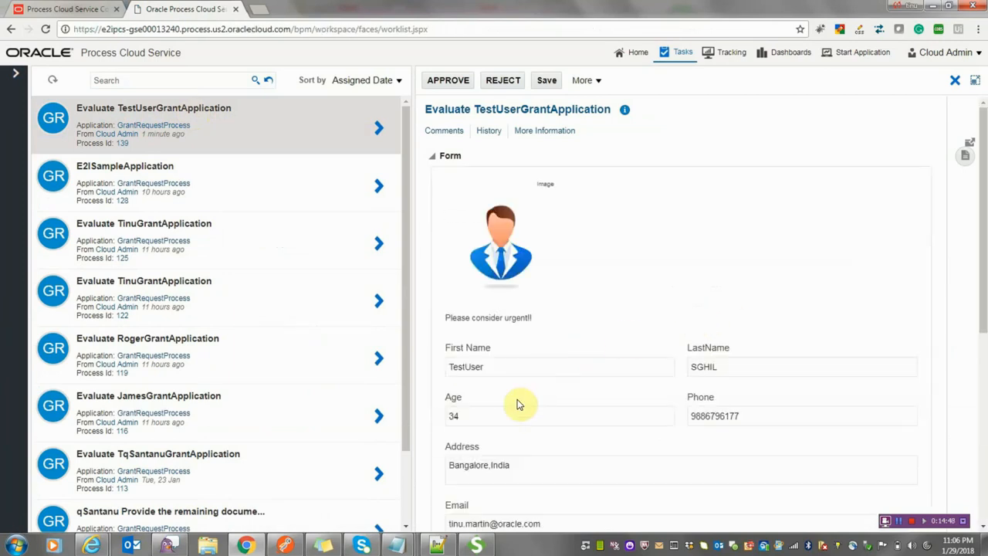
Check the applicant's name, phone, annual salary and last drawn salary in the task form against the submitted request
left_click_drag(500, 368, 452, 368)
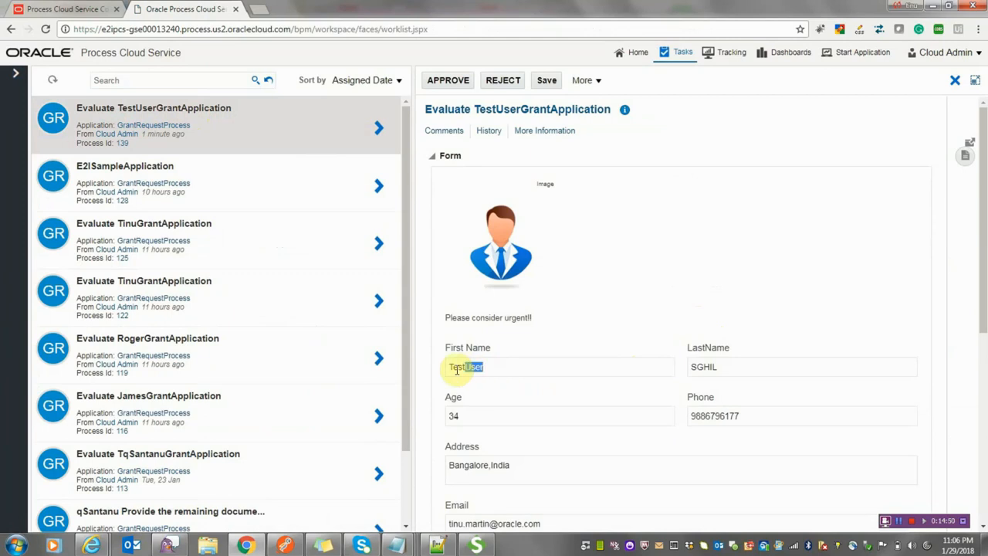
double_click(721, 368)
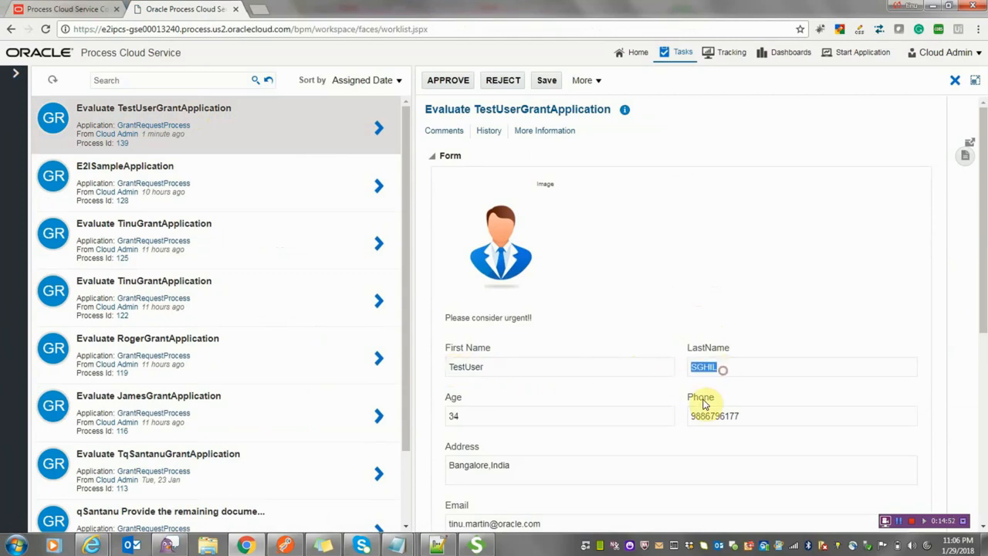
double_click(751, 415)
scroll(524, 460, "down", 1)
scroll(524, 459, "down", 2)
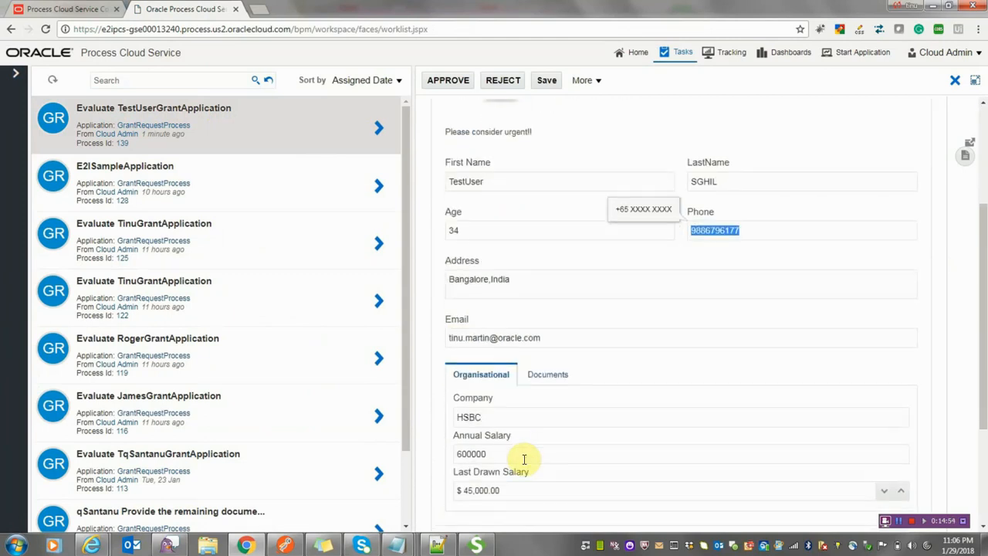
scroll(599, 371, "down", 2)
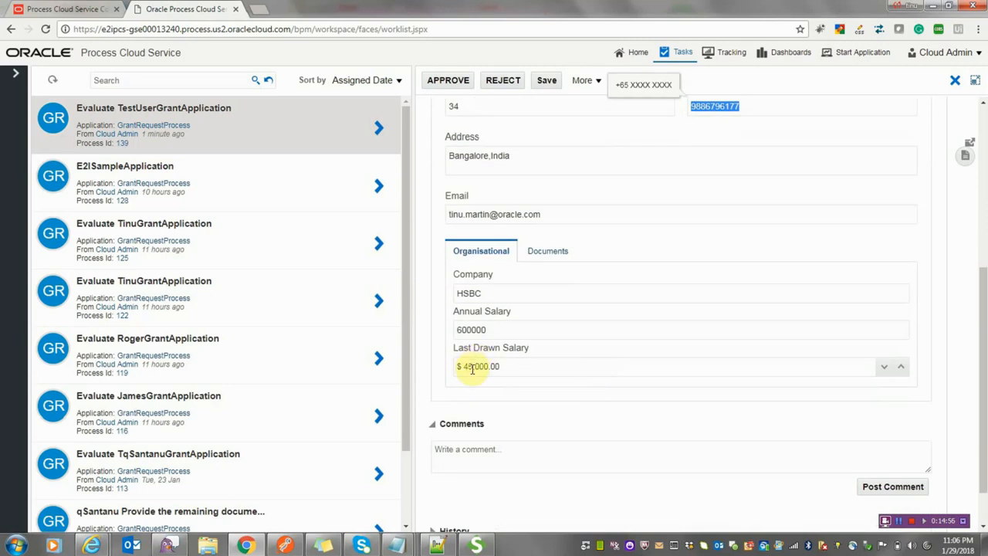
left_click_drag(514, 365, 449, 368)
double_click(487, 329)
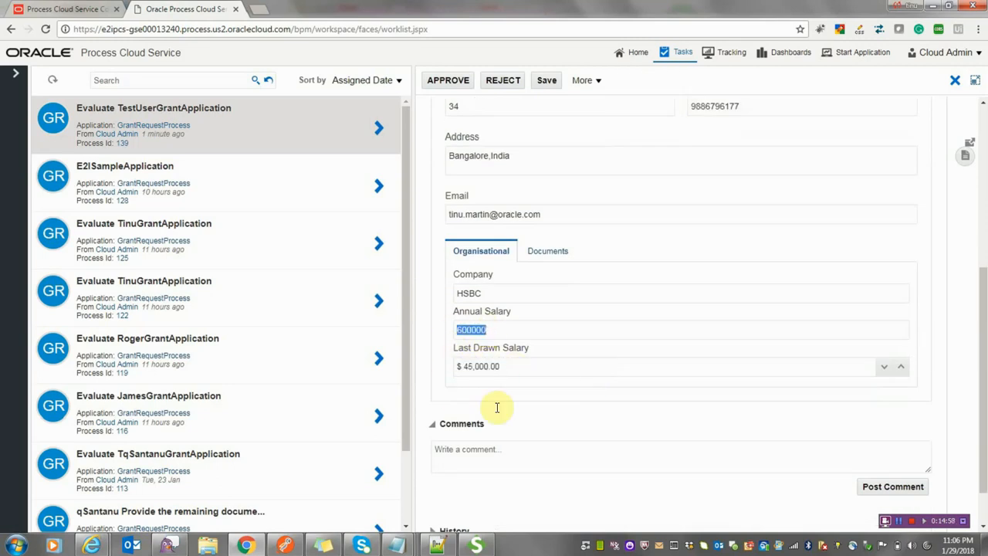
Post the comment "this looks fine" on the TestUser grant application task
scroll(480, 409, "down", 1)
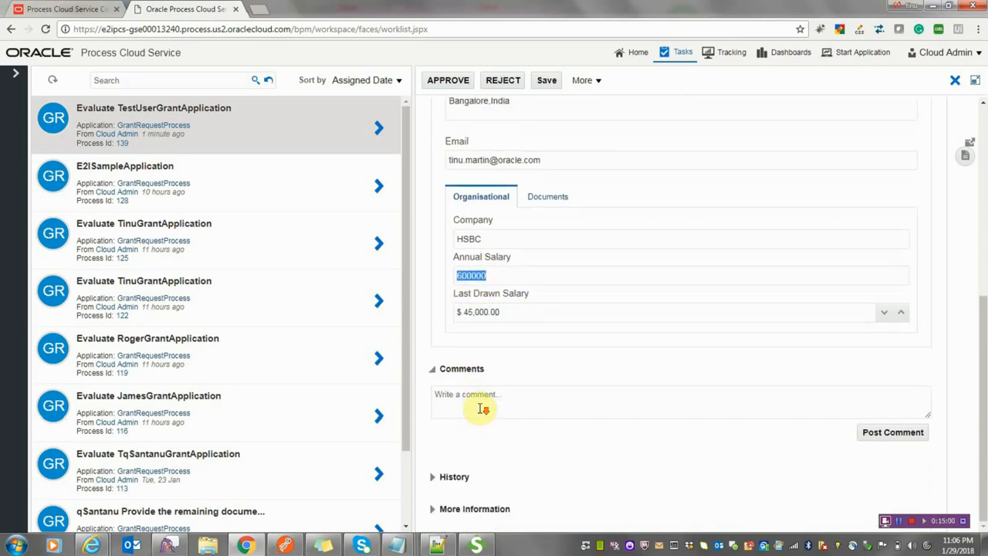
left_click(451, 395)
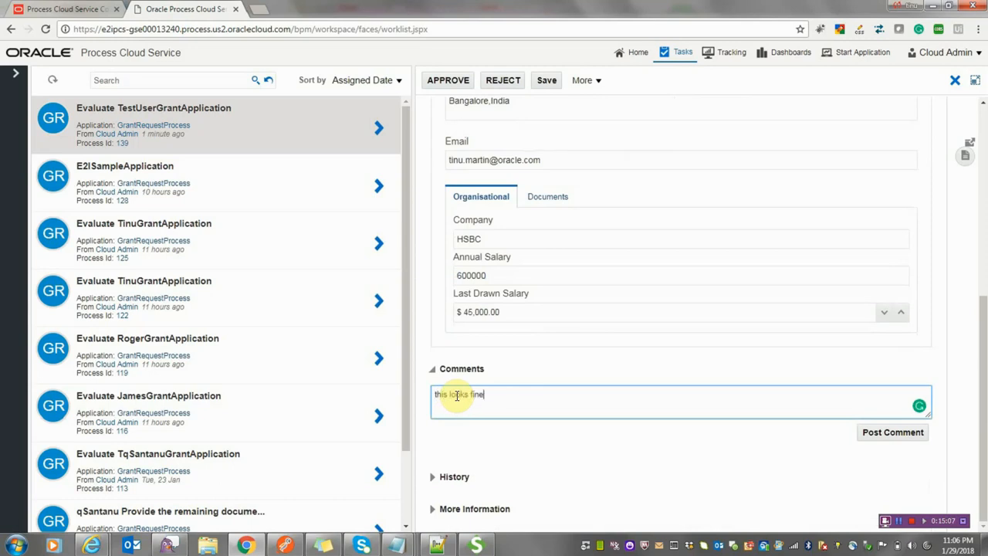
left_click(882, 432)
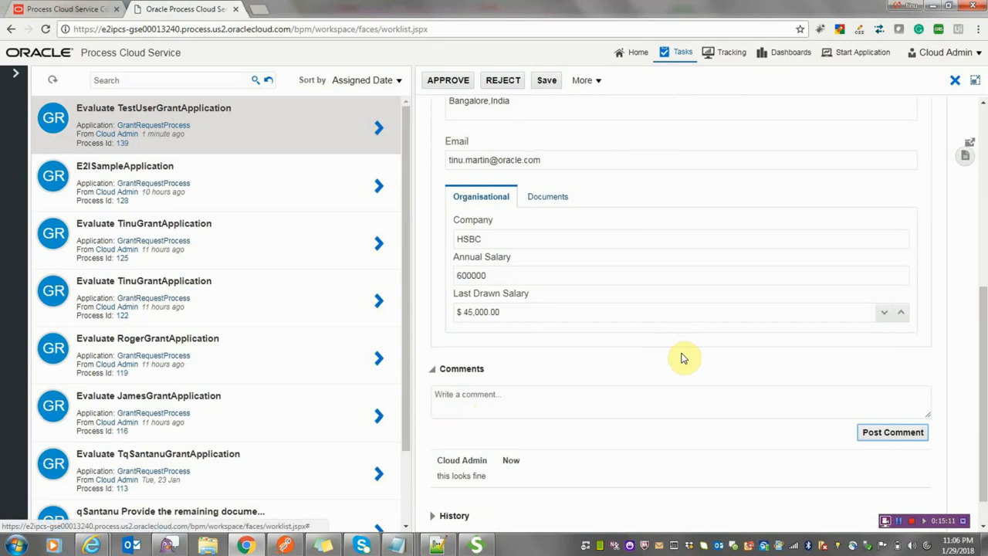
Expand the task's History section, review its entries and collapse it again
scroll(684, 357, "down", 1)
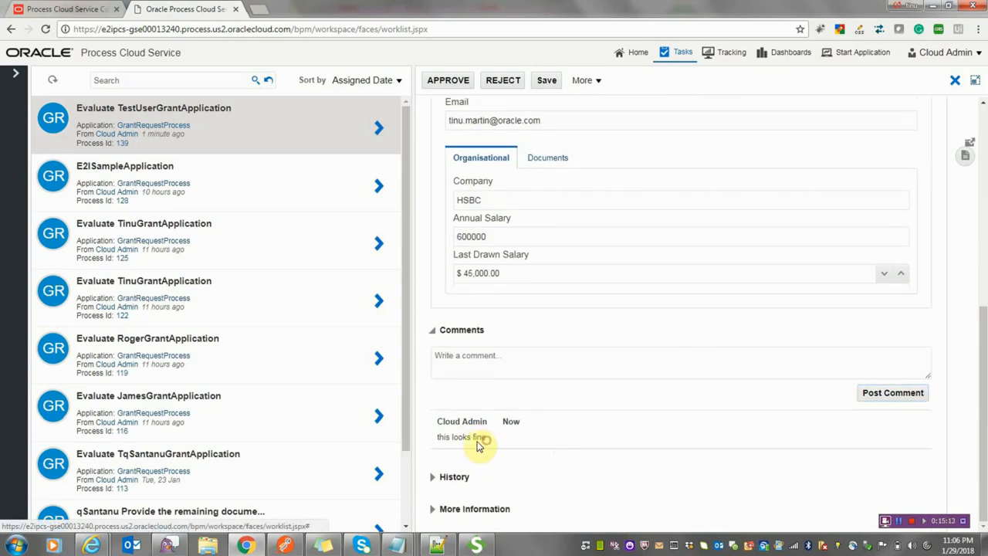
left_click(433, 476)
scroll(541, 461, "down", 3)
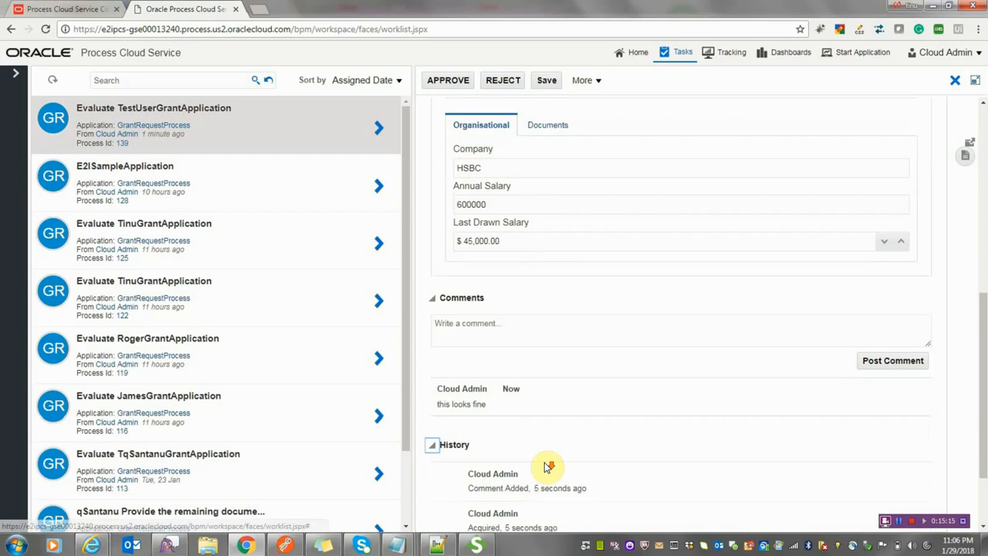
scroll(544, 466, "down", 1)
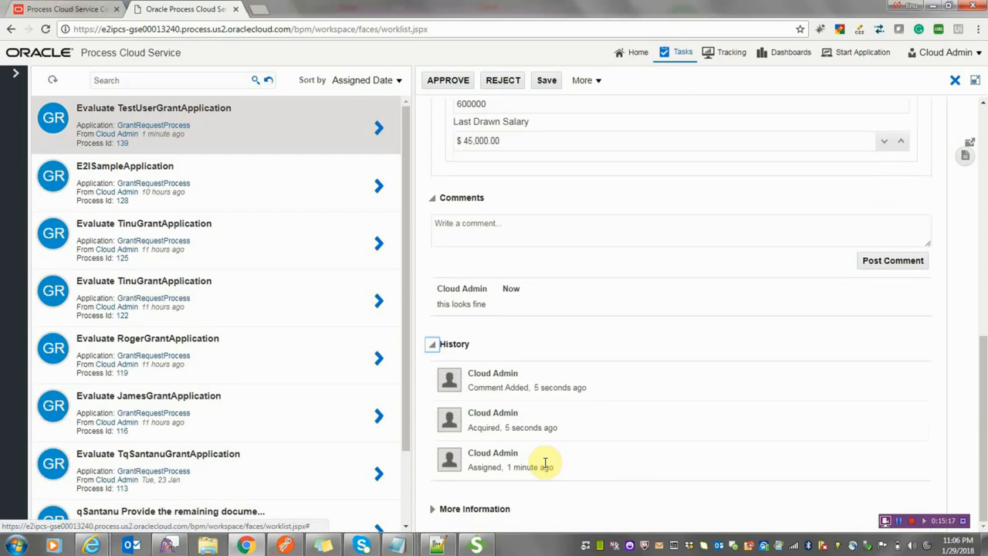
scroll(545, 463, "up", 3)
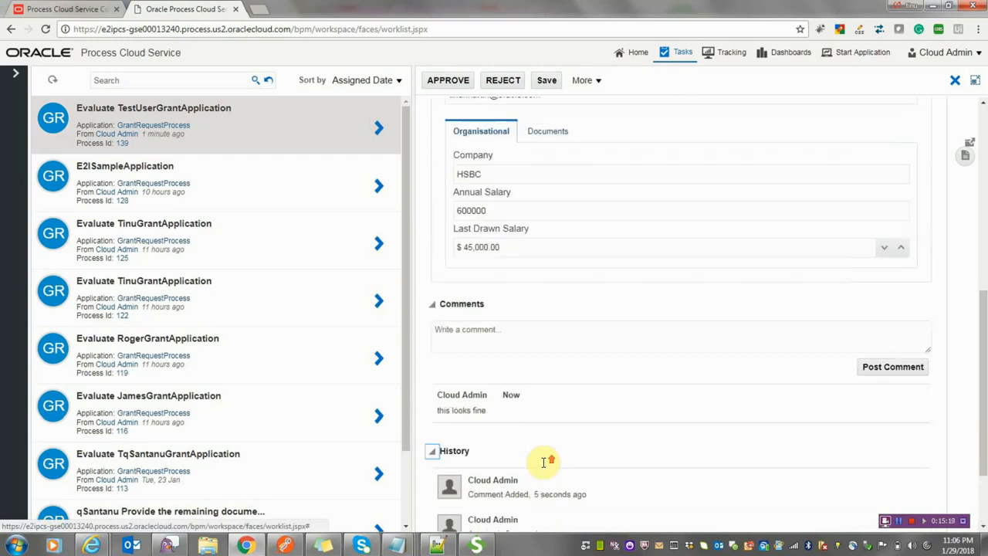
left_click(432, 468)
scroll(555, 447, "down", 3)
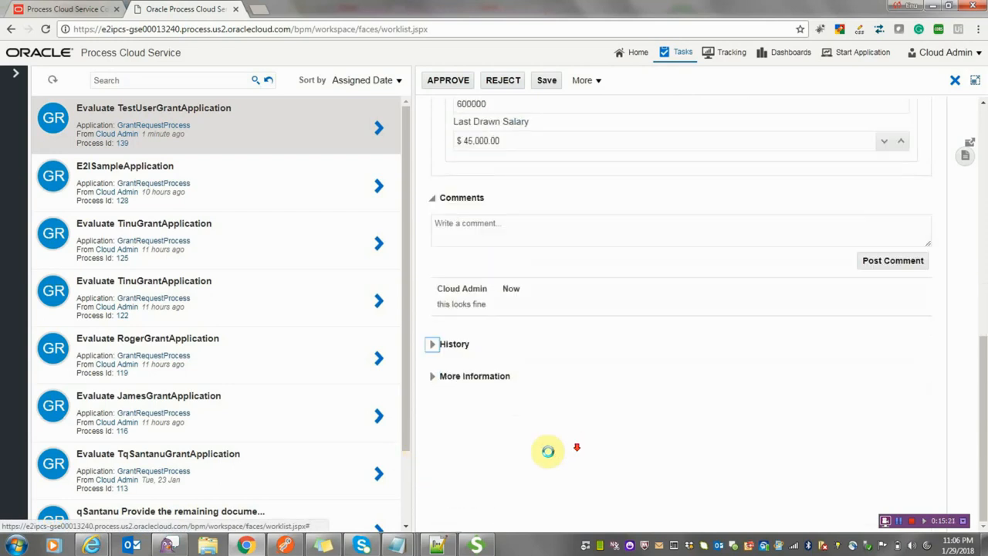
Expand the task's More Information section, review the assignment, priority and state details, and collapse it
scroll(452, 392, "up", 4)
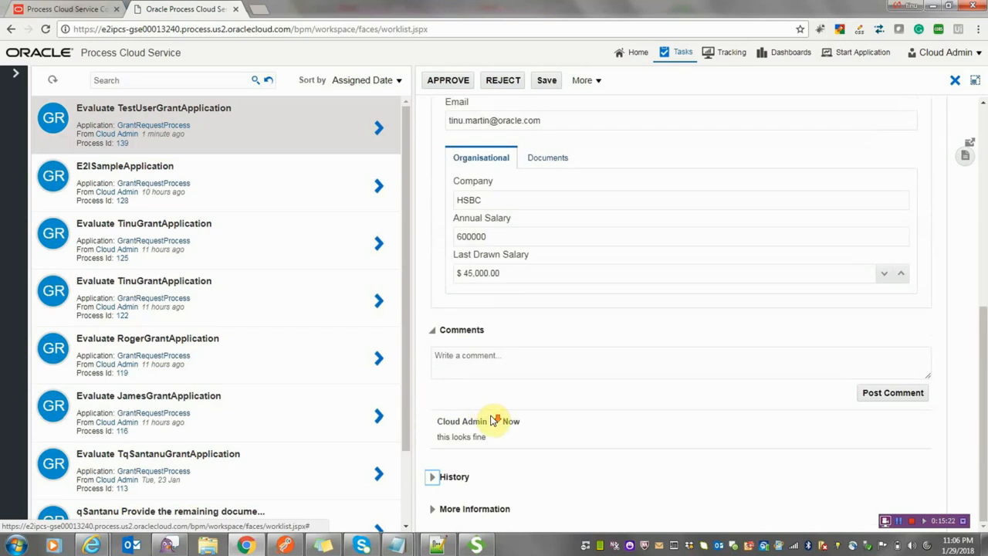
left_click(433, 509)
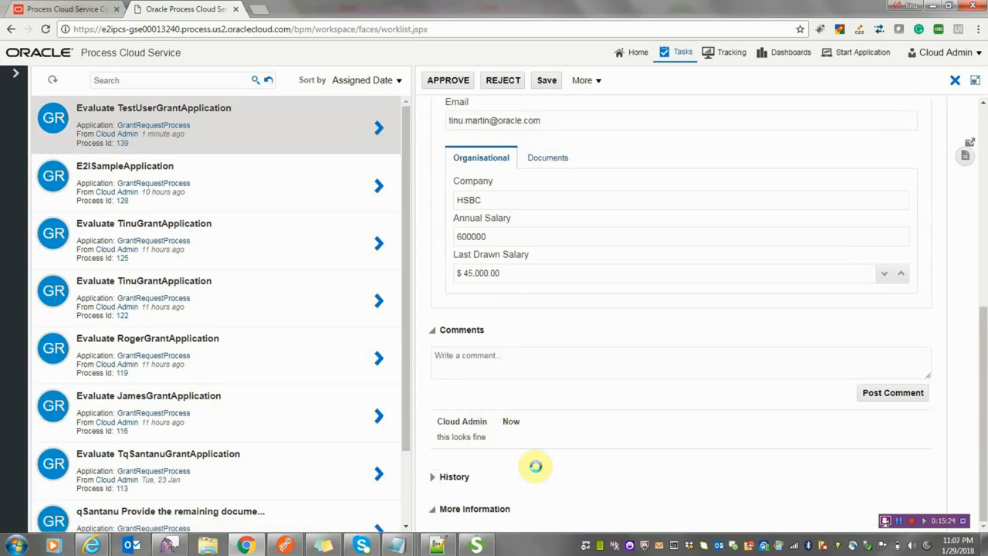
scroll(538, 470, "down", 3)
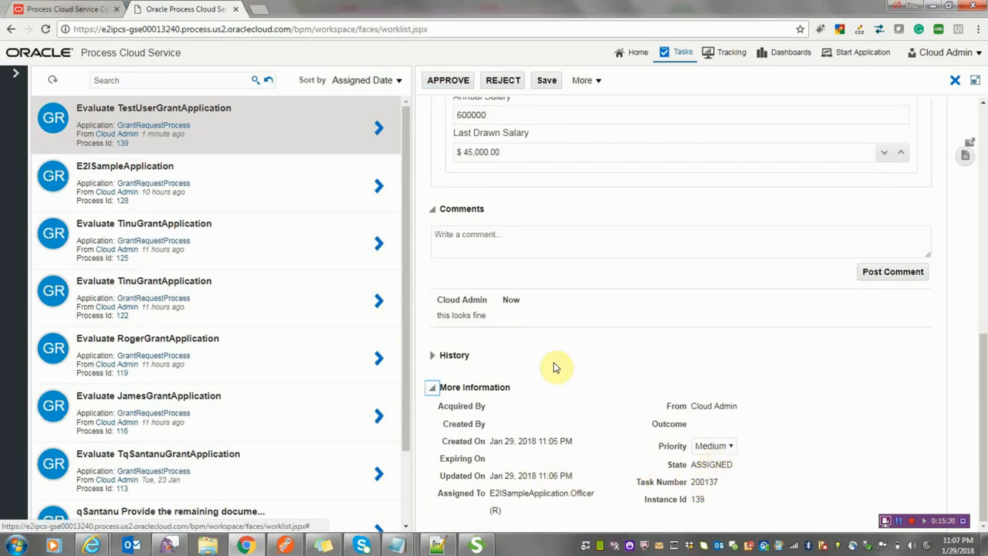
left_click(433, 389)
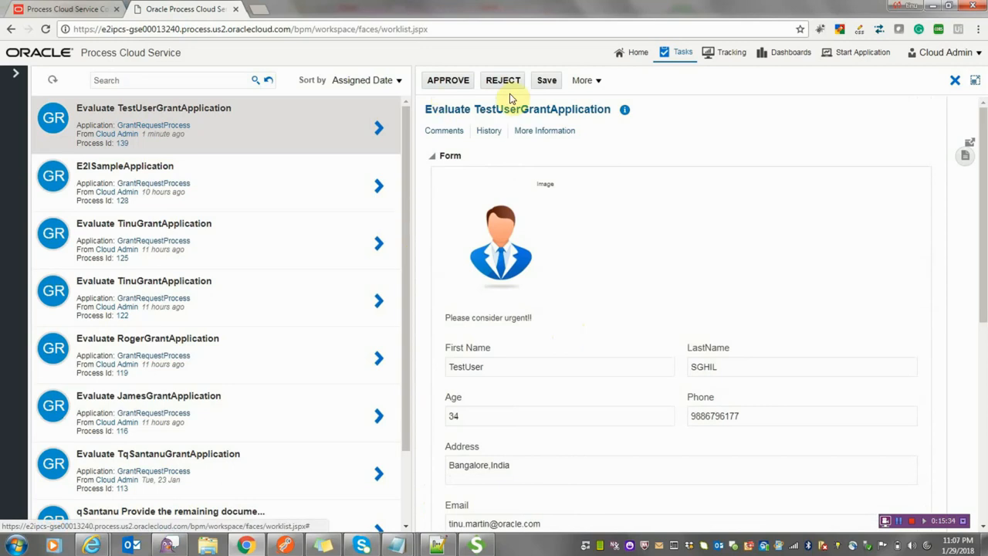
Approve the Evaluate TestUserGrantApplication task, consult the GrantRequestProcess diagram for the following activity and return to the task list
left_click(444, 86)
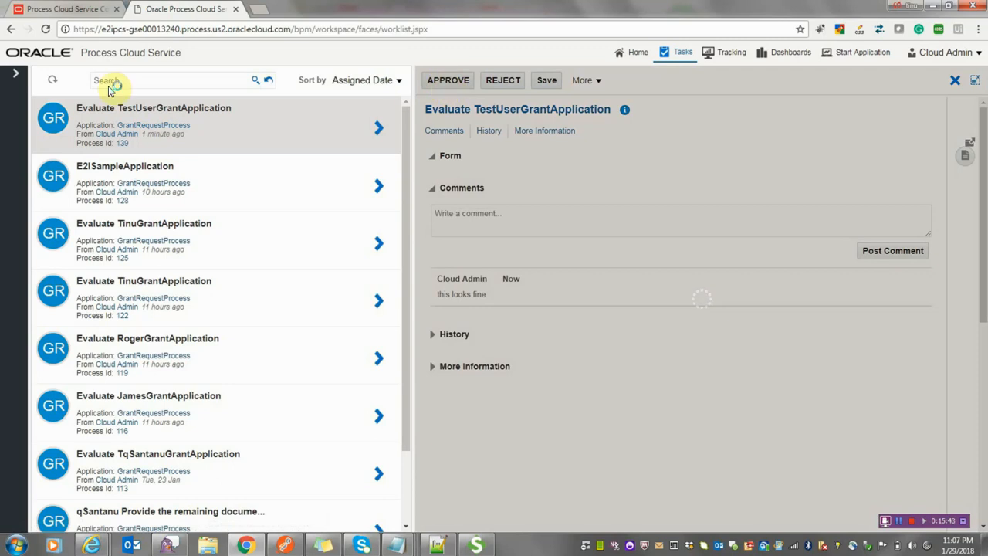
left_click(67, 11)
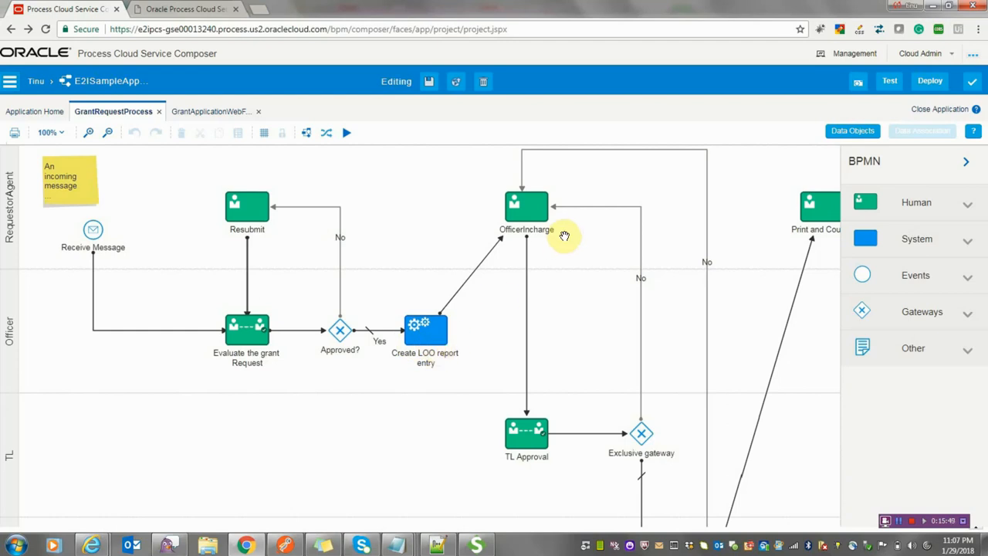
left_click(181, 9)
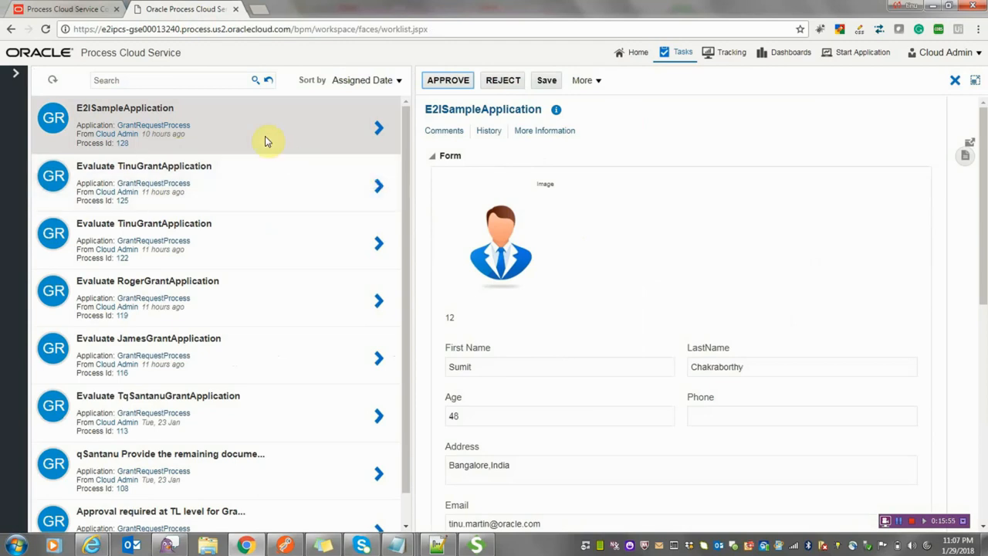
Refresh the task list, open the "TestUser Provide the remaining documents if required" task and review its form against the process diagram
left_click(54, 82)
left_click(56, 84)
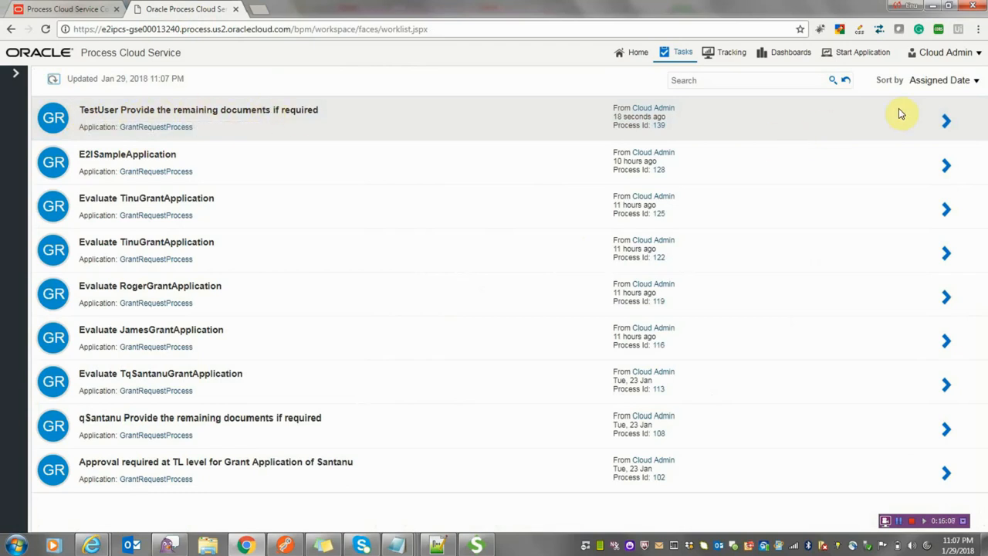
left_click(945, 122)
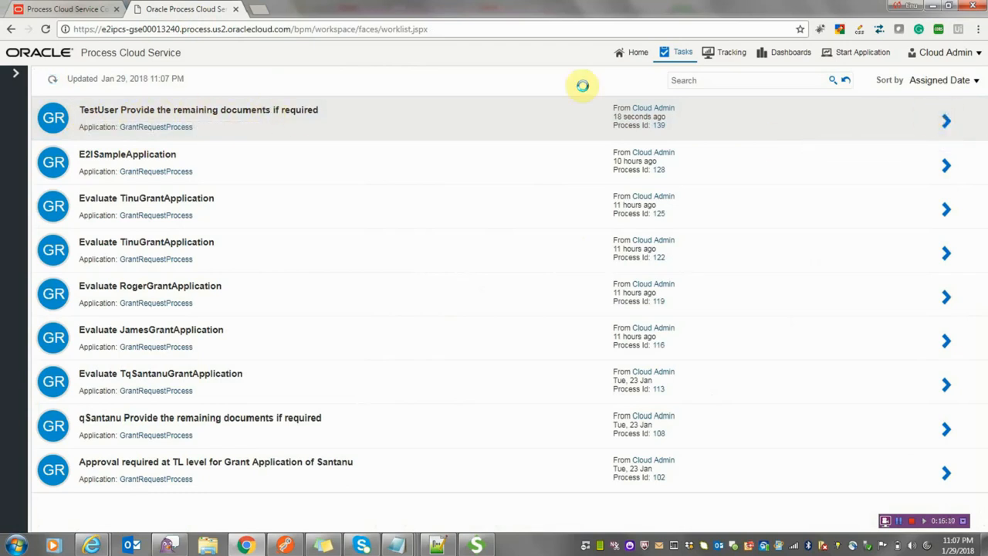
left_click(57, 6)
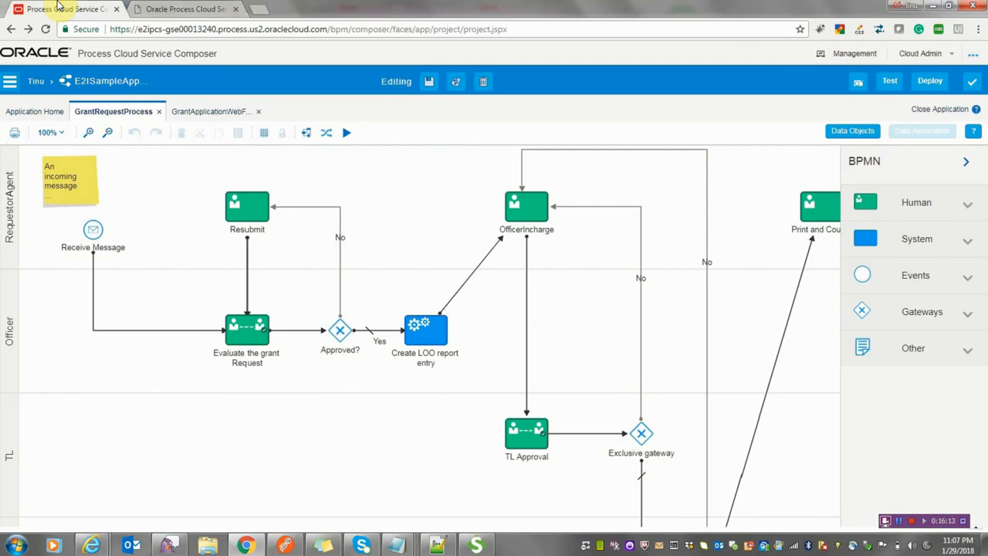
left_click(158, 7)
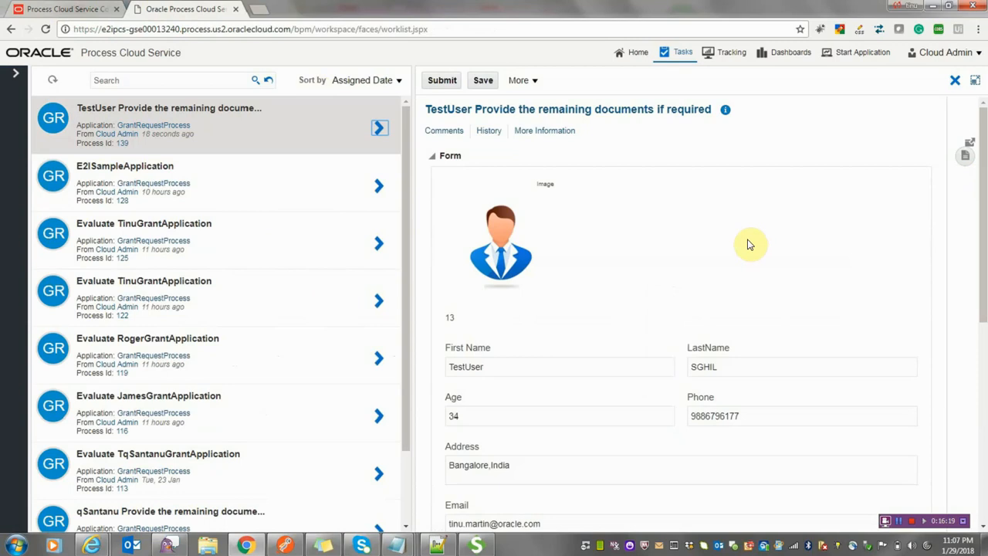
scroll(761, 241, "down", 3)
scroll(763, 236, "up", 3)
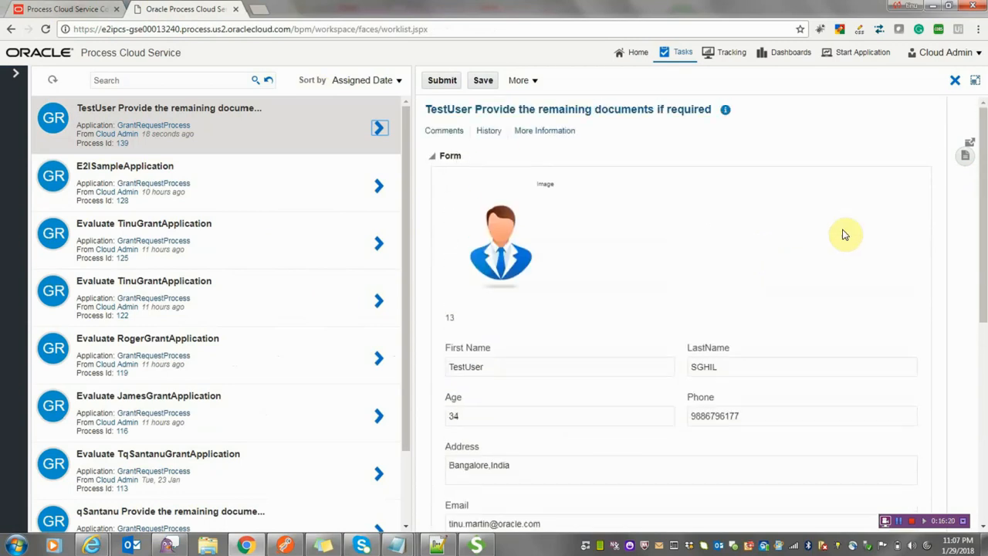
Upload 1.txt from the Desktop to the TestUser task's documents
left_click(964, 156)
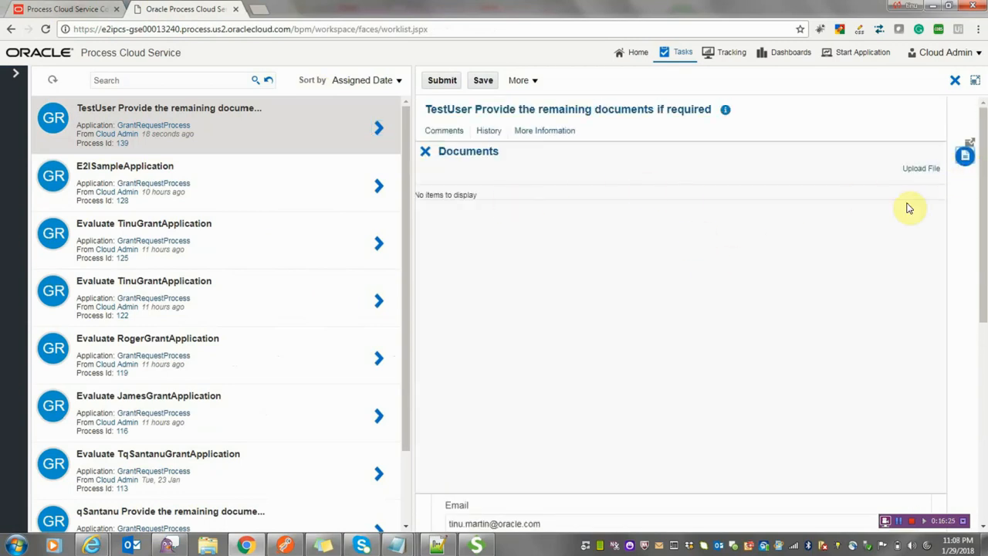
left_click(921, 170)
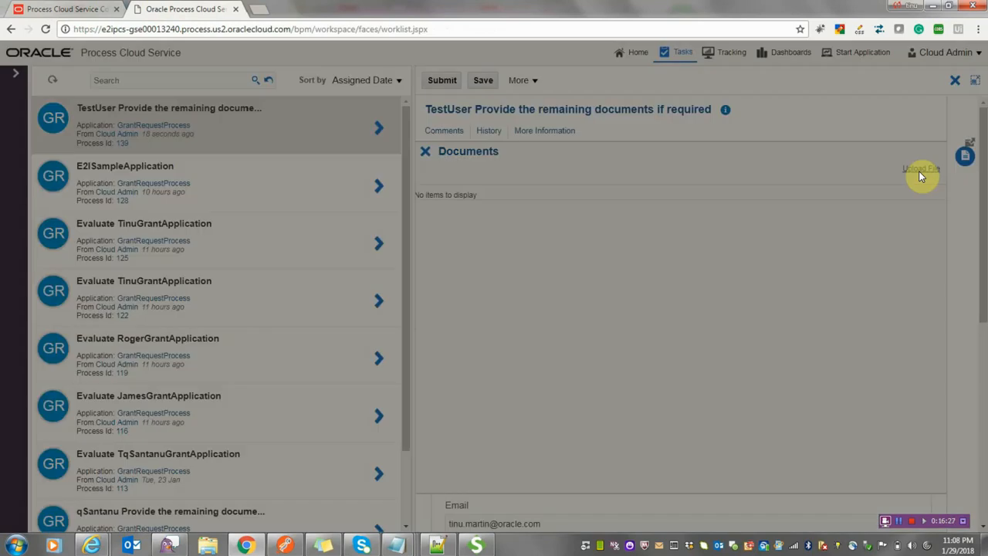
left_click(441, 292)
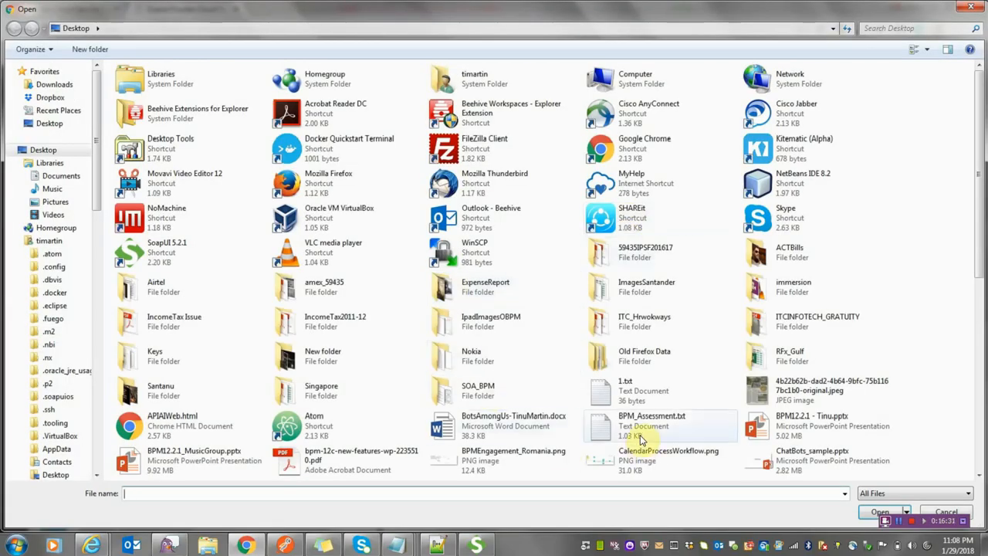
double_click(625, 390)
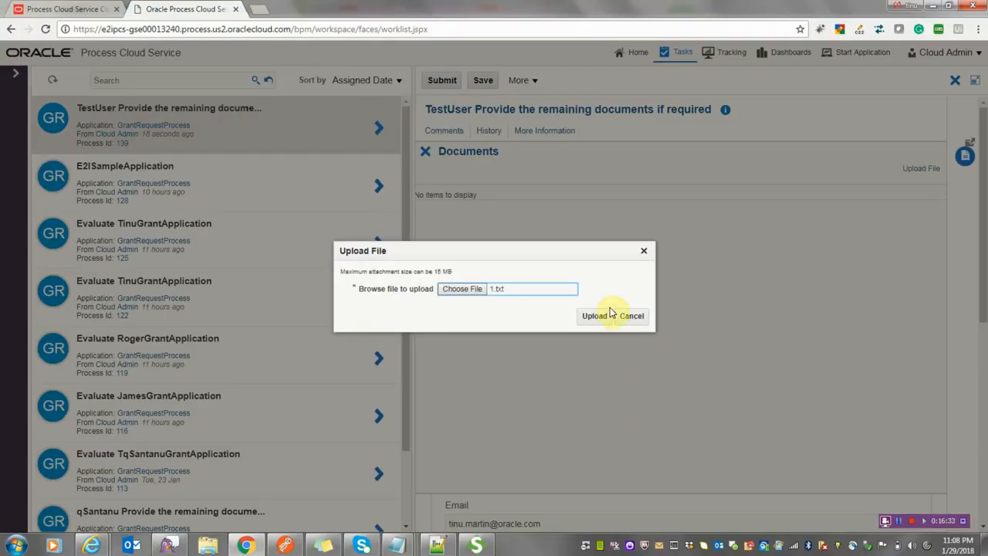
left_click(595, 315)
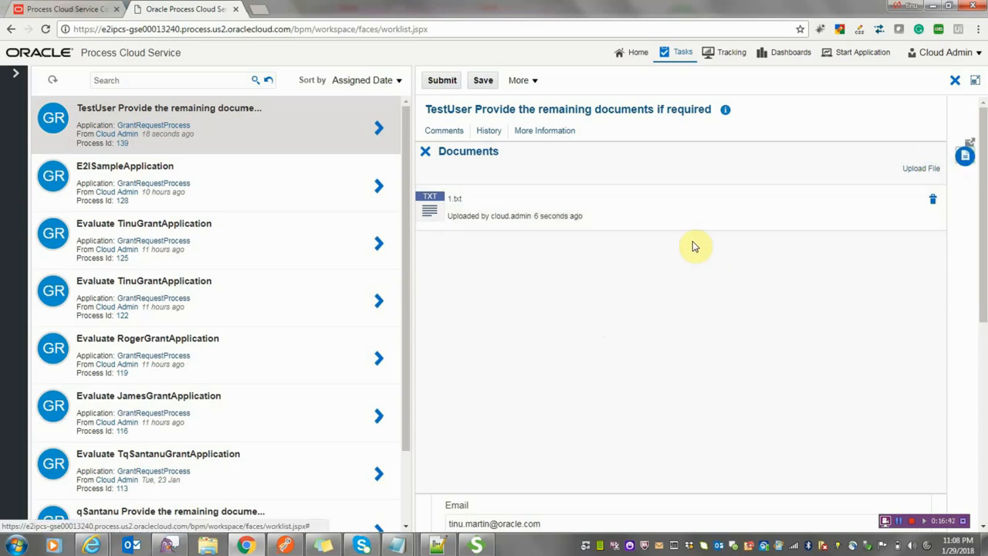
Upload the BPM12.2.1 PowerPoint presentation from the Desktop as a second task document and close the documents list
left_click(922, 168)
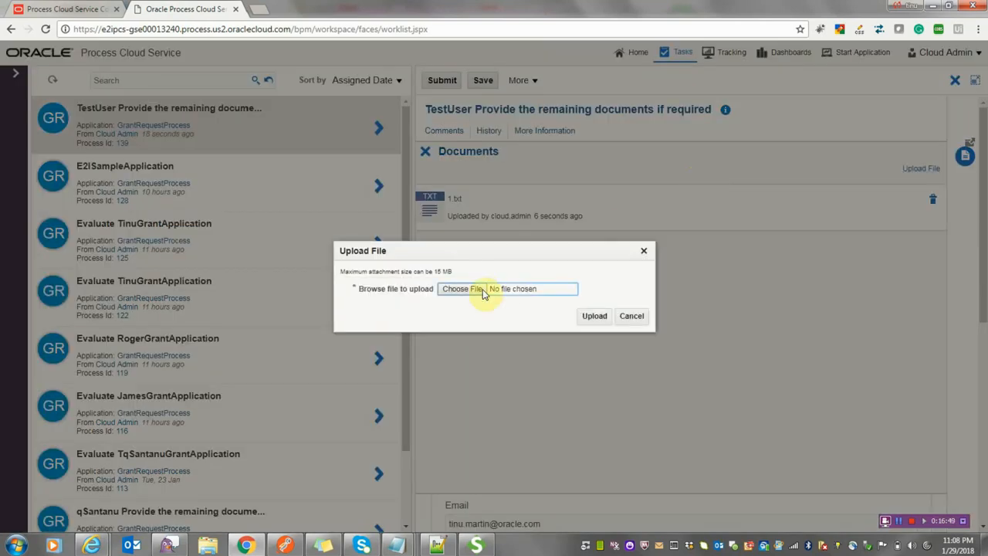
left_click(452, 293)
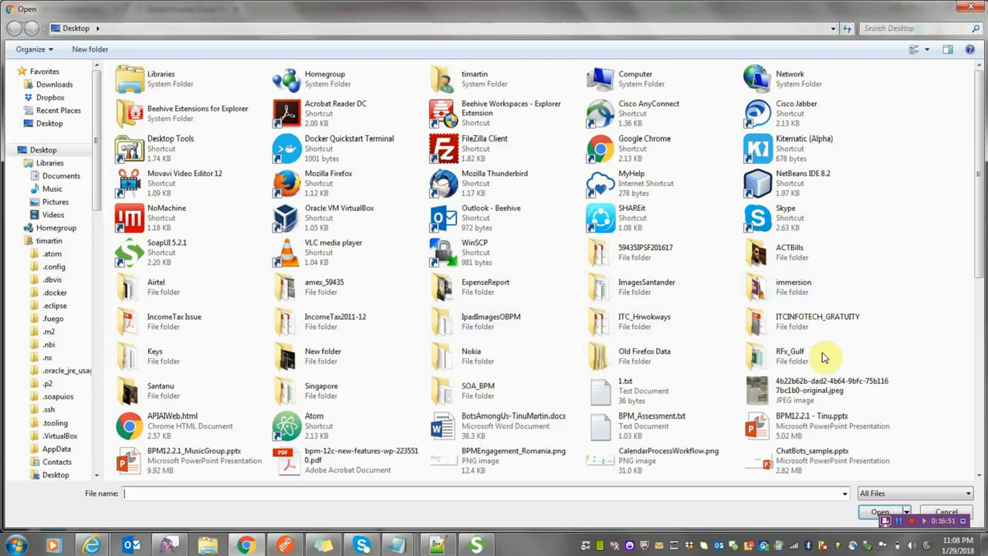
double_click(790, 424)
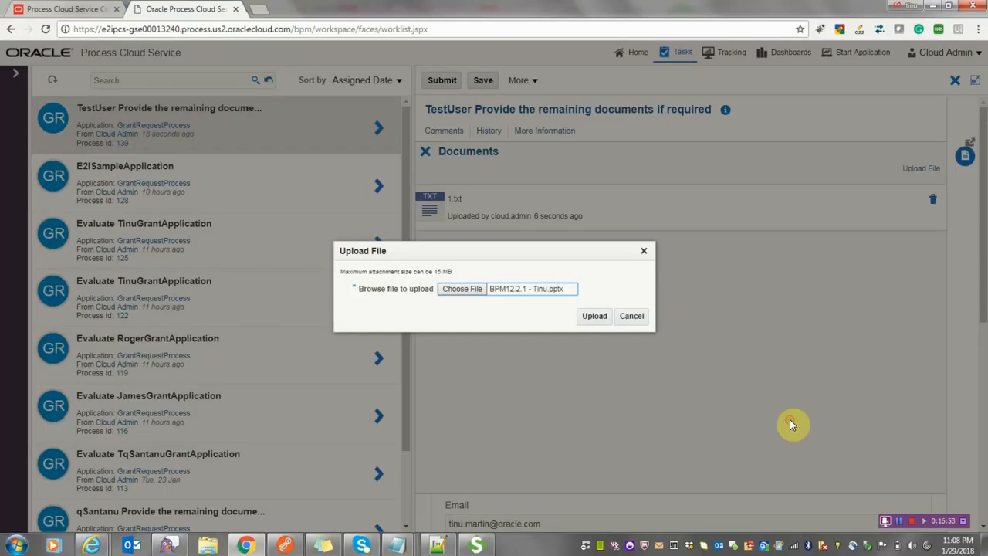
left_click(588, 316)
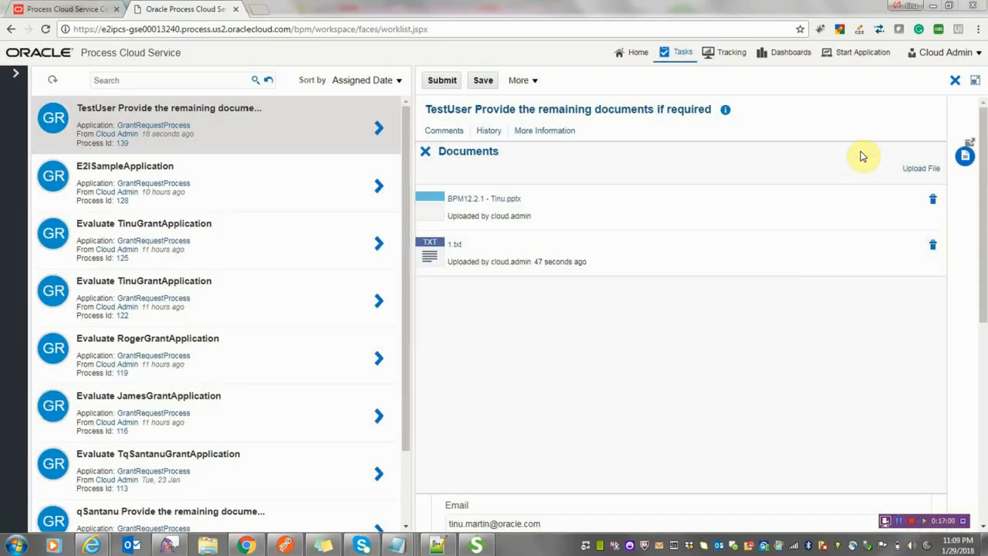
left_click(424, 152)
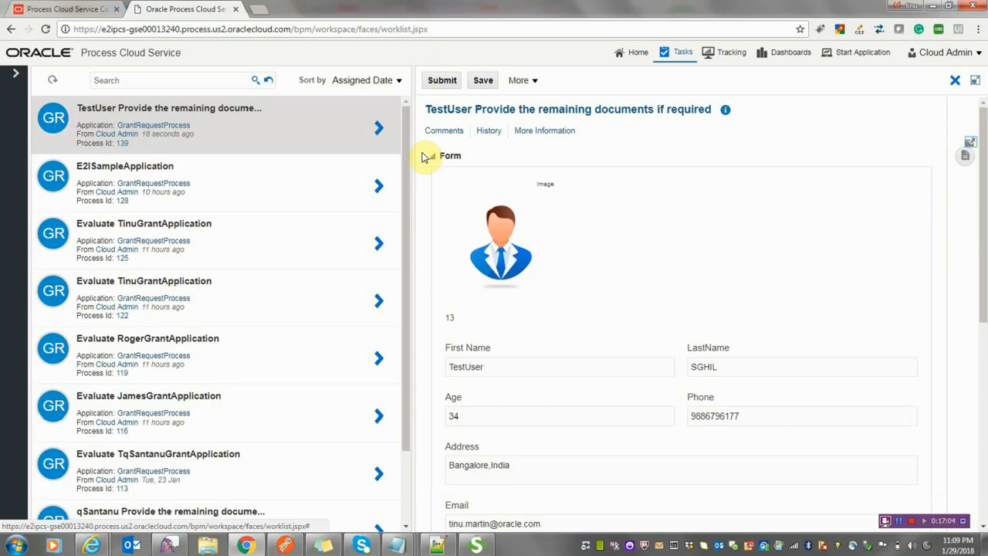
Submit the TestUser remaining-documents task, consult the GrantRequestProcess diagram for the following approvals and return to the workspace
left_click(442, 82)
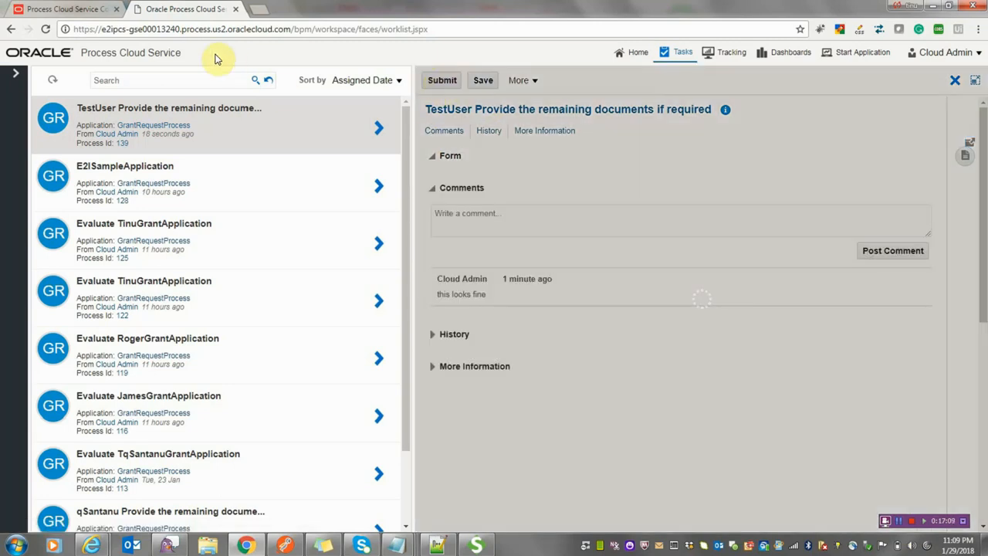
left_click(81, 14)
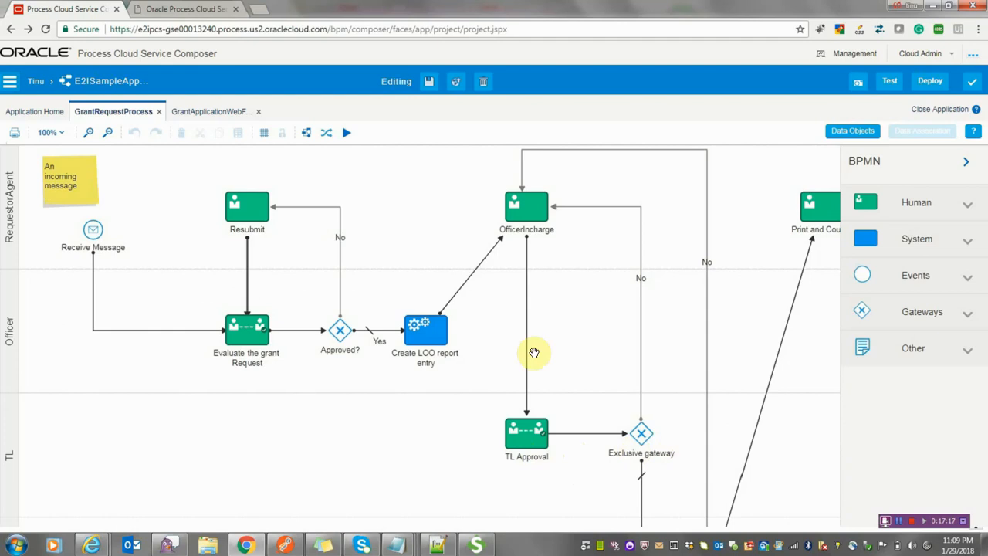
left_click_drag(581, 358, 517, 263)
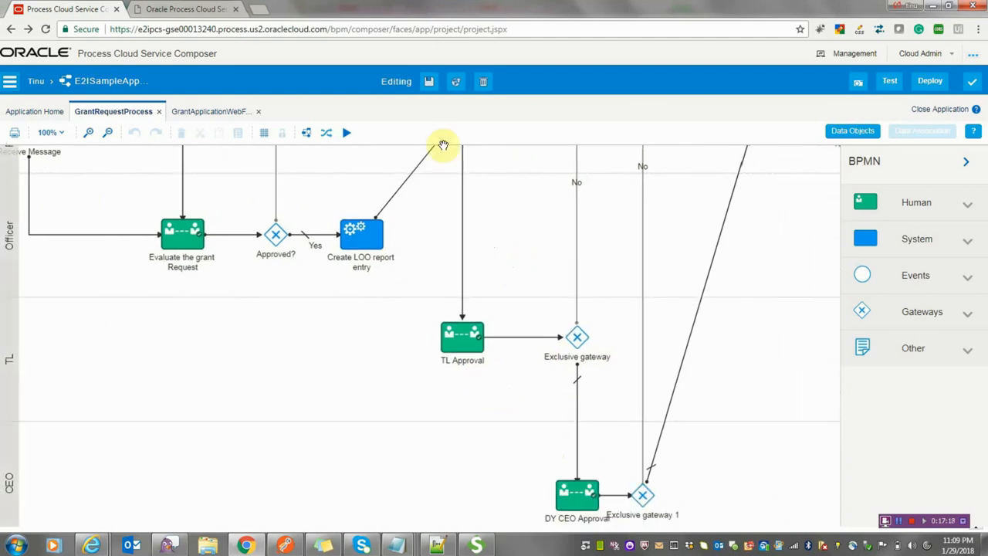
left_click(165, 8)
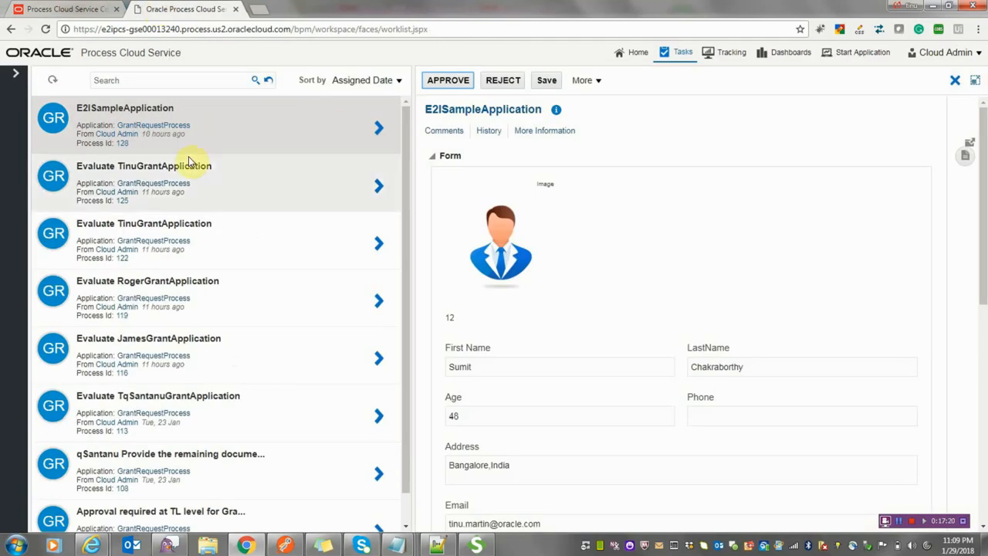
Open instance #139 of GrantRequestProcess in process tracking and review its open activities and comments
left_click(723, 60)
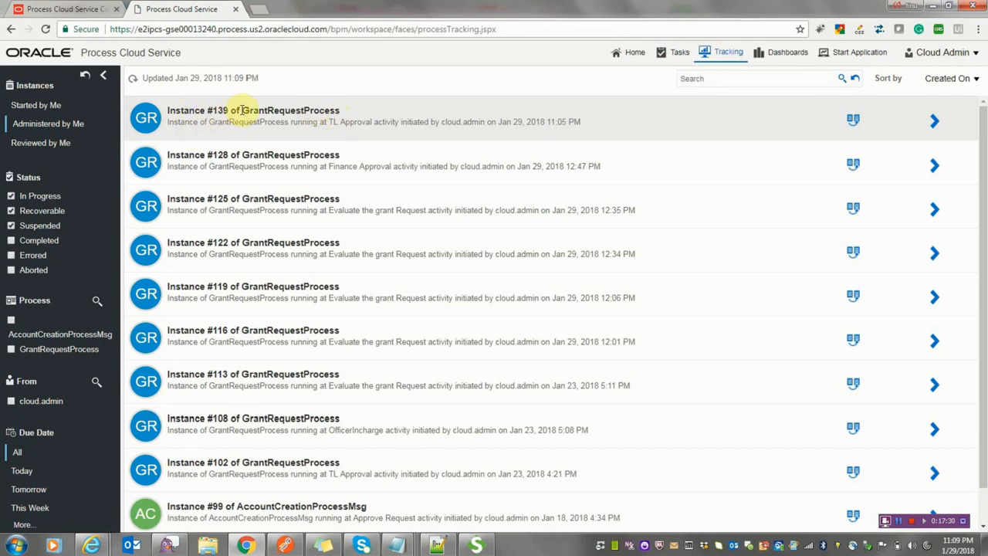
left_click(934, 121)
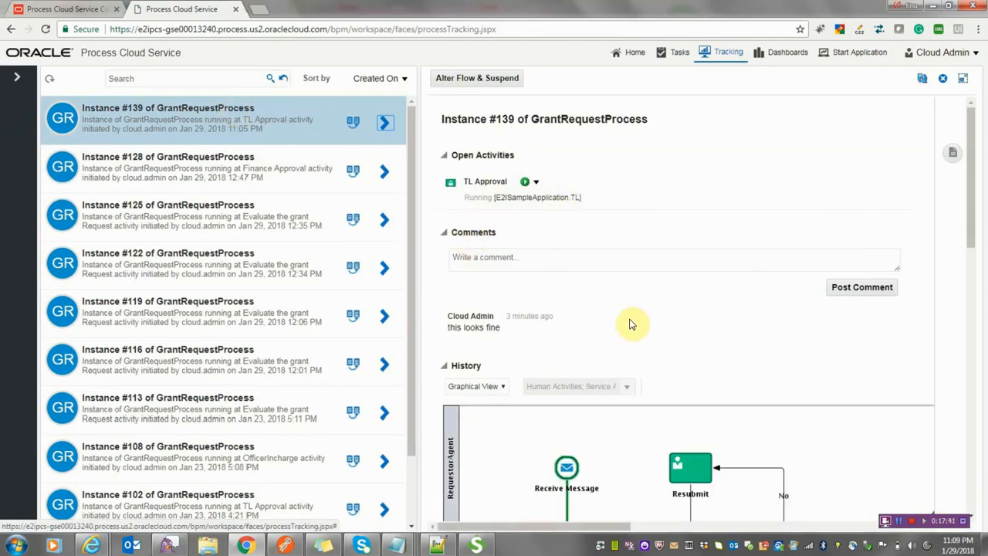
left_click(653, 331)
double_click(625, 300)
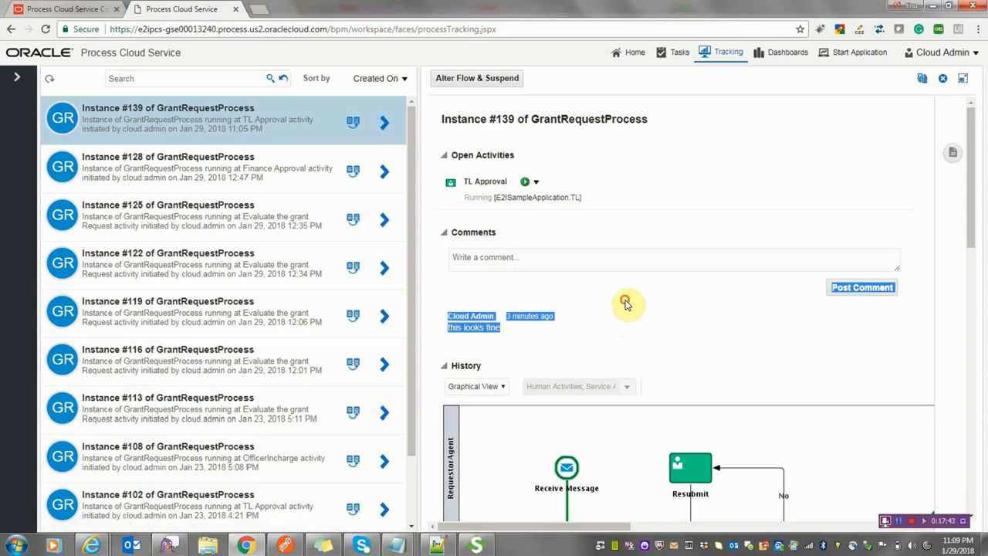
left_click(713, 369)
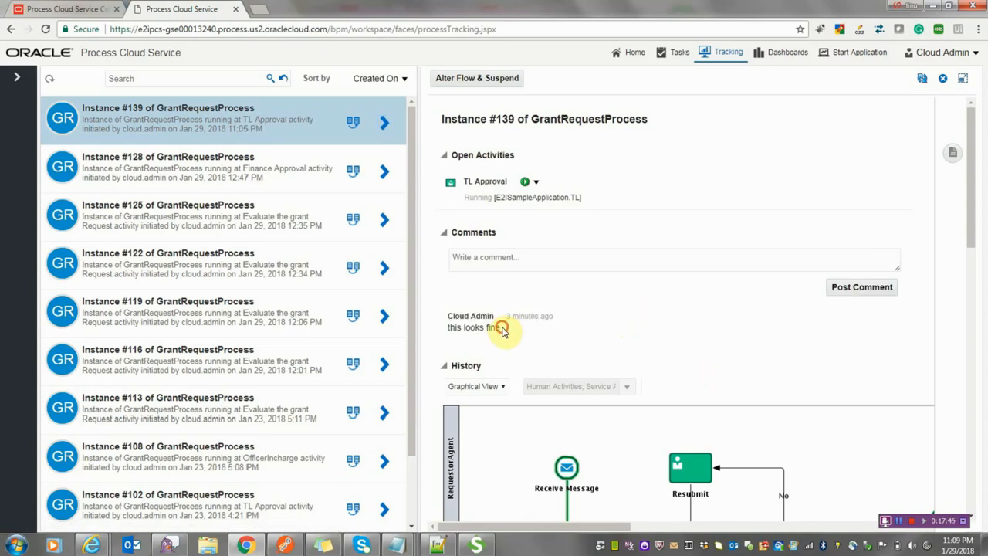
left_click_drag(502, 327, 446, 323)
left_click(727, 372)
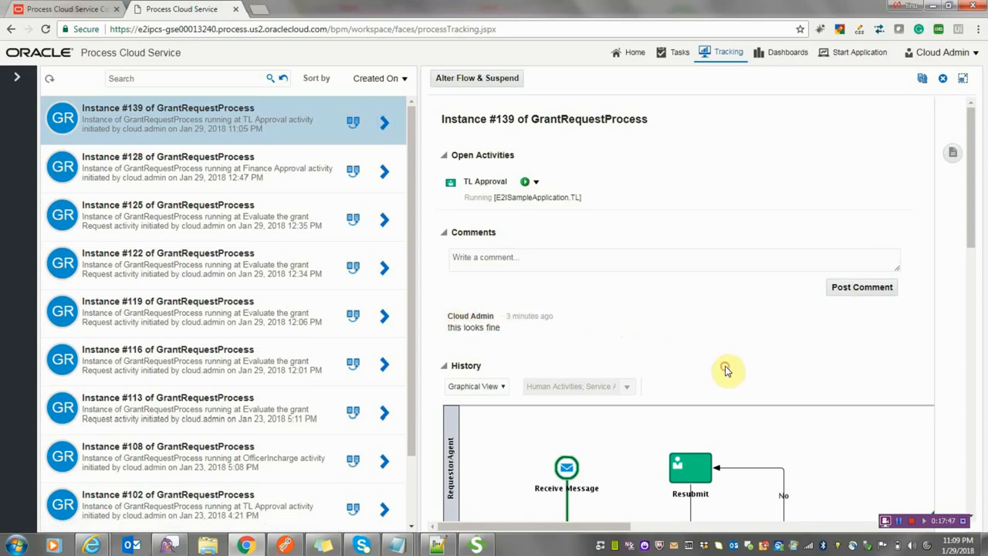
Examine the instance's graphical history along the completed path through OfficerIncharge to TL Approval
scroll(638, 278, "down", 3)
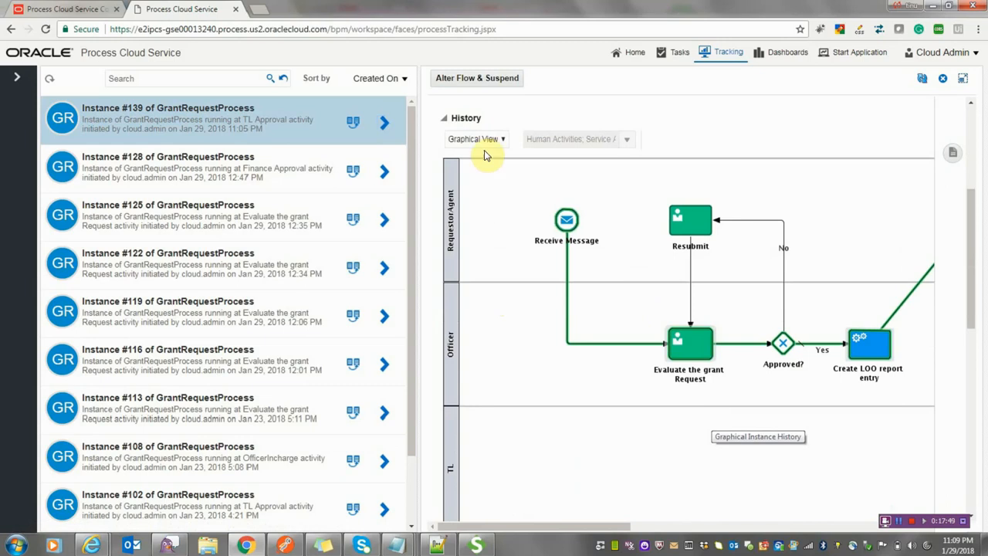
left_click_drag(608, 528, 711, 517)
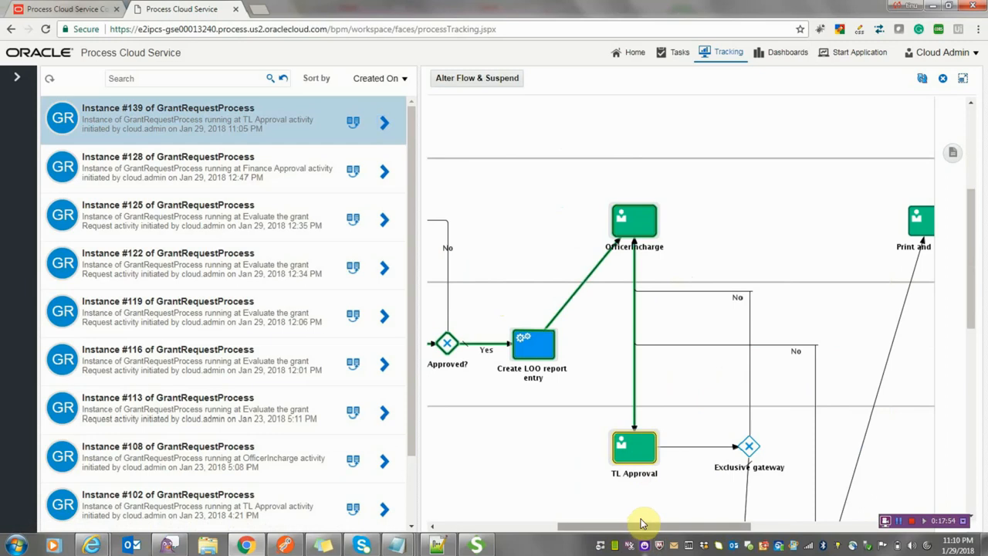
left_click_drag(641, 522, 682, 502)
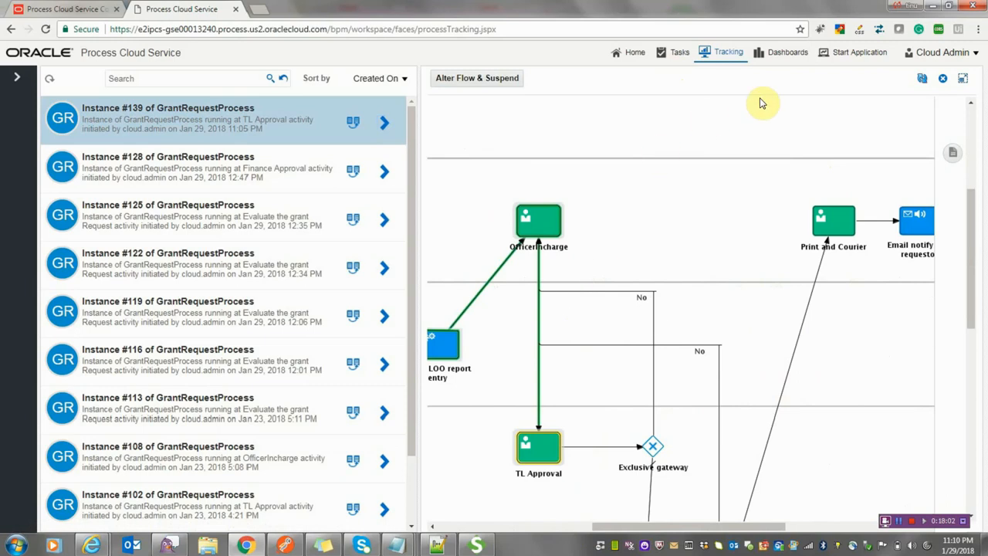
Open the "Approval required at TL level for Grant Application of TestUser" task and review its form and attached documents
left_click(663, 56)
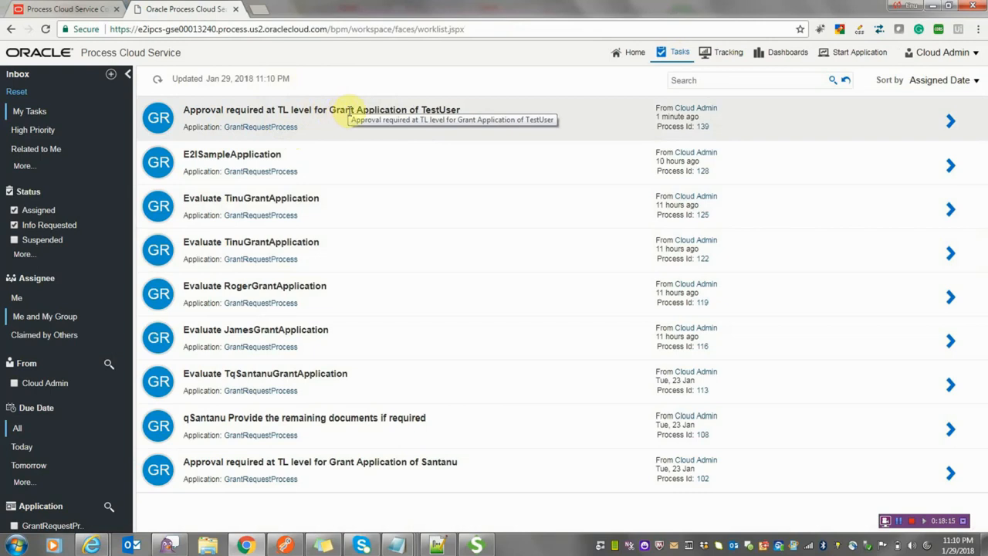
left_click(417, 110)
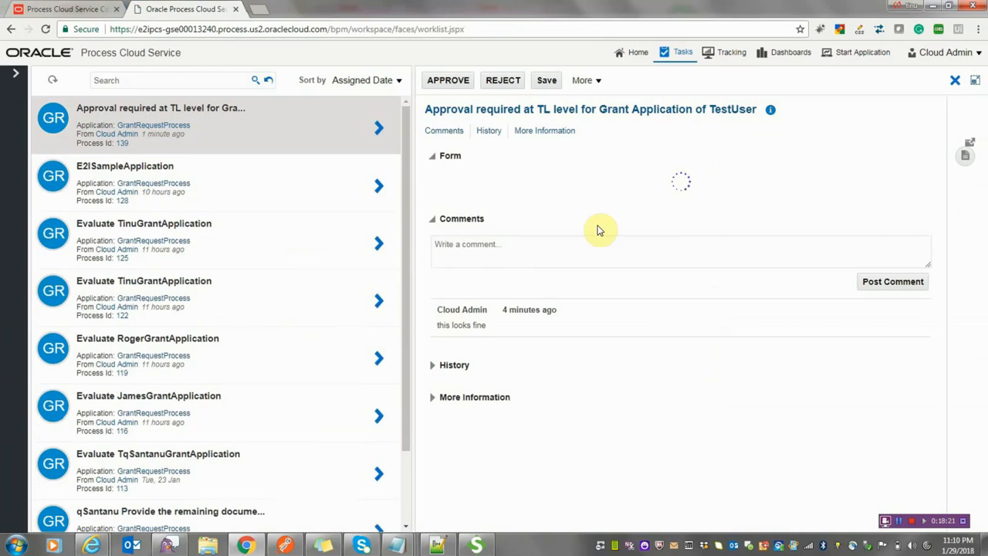
scroll(662, 319, "down", 5)
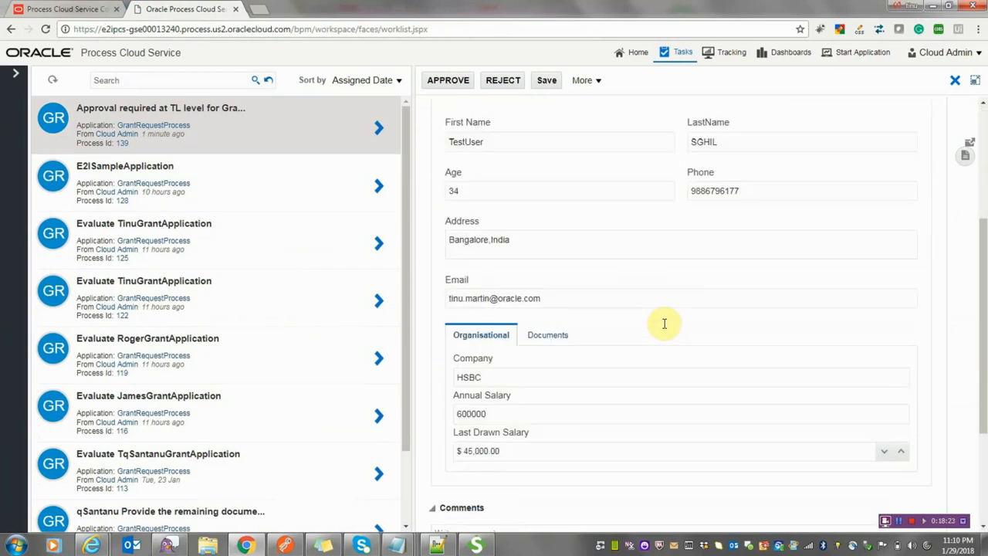
scroll(808, 247, "down", 1)
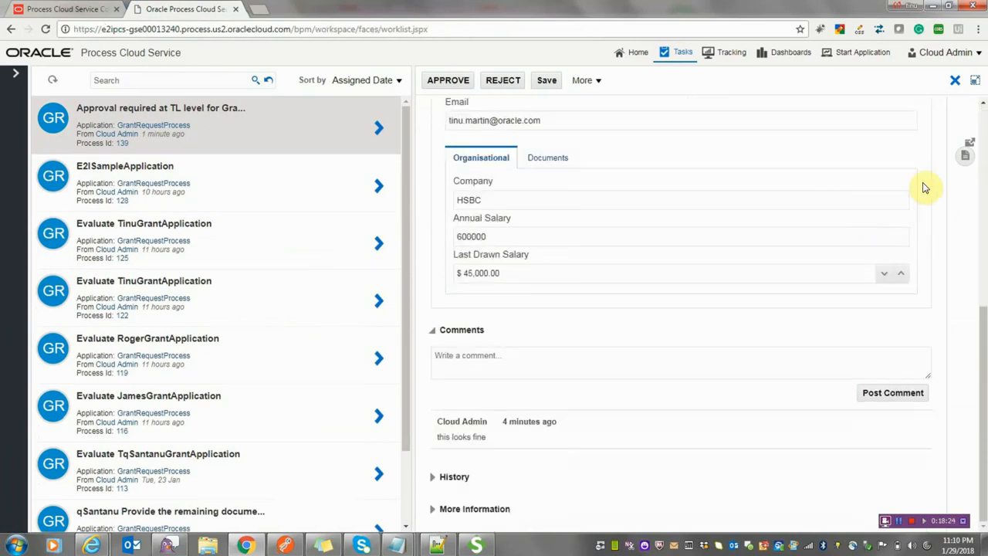
left_click(964, 160)
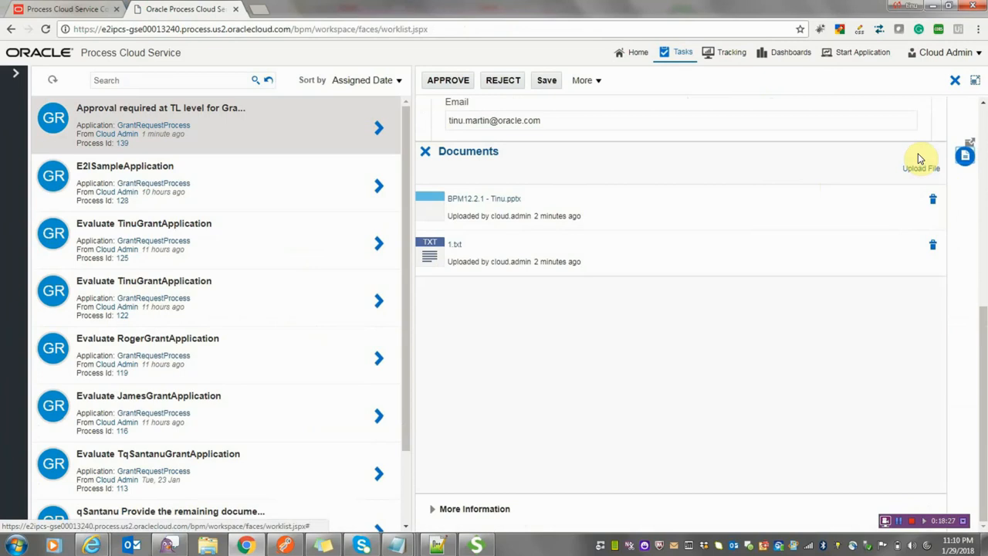
left_click(425, 153)
Approve the TL-level task for TestUser, trace the following activity in the GrantRequestProcess diagram and return to the task list
left_click(447, 82)
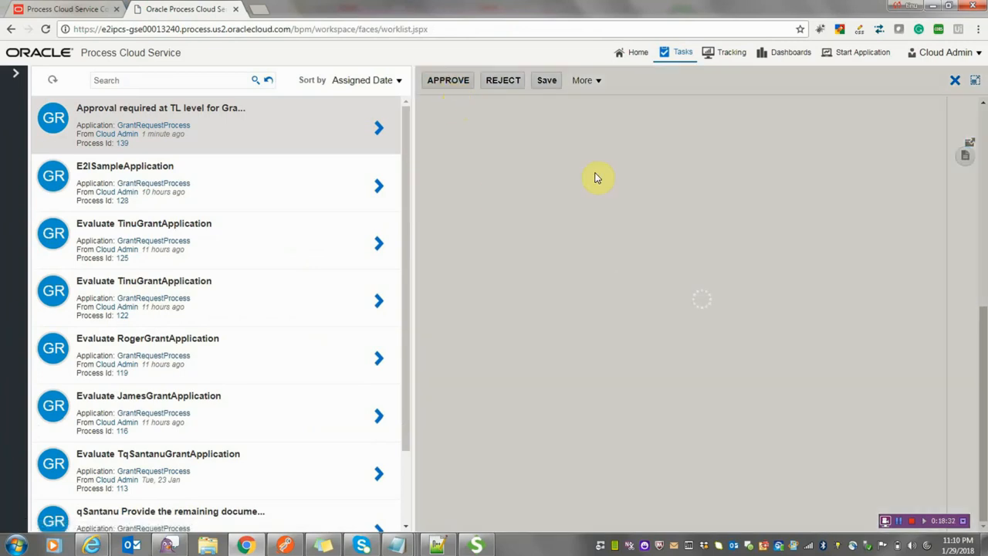
left_click(81, 9)
left_click_drag(322, 189, 317, 331)
left_click_drag(509, 235, 509, 325)
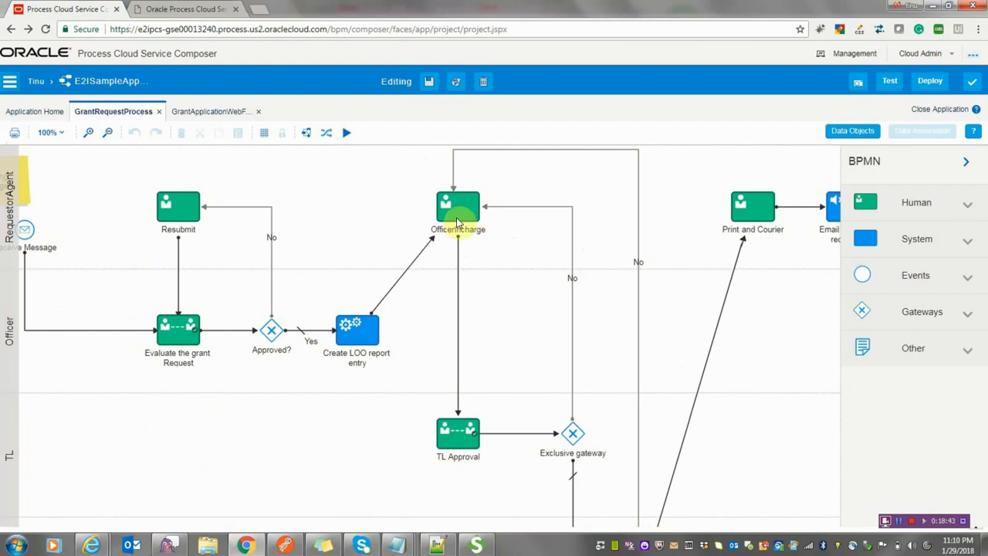
left_click(174, 9)
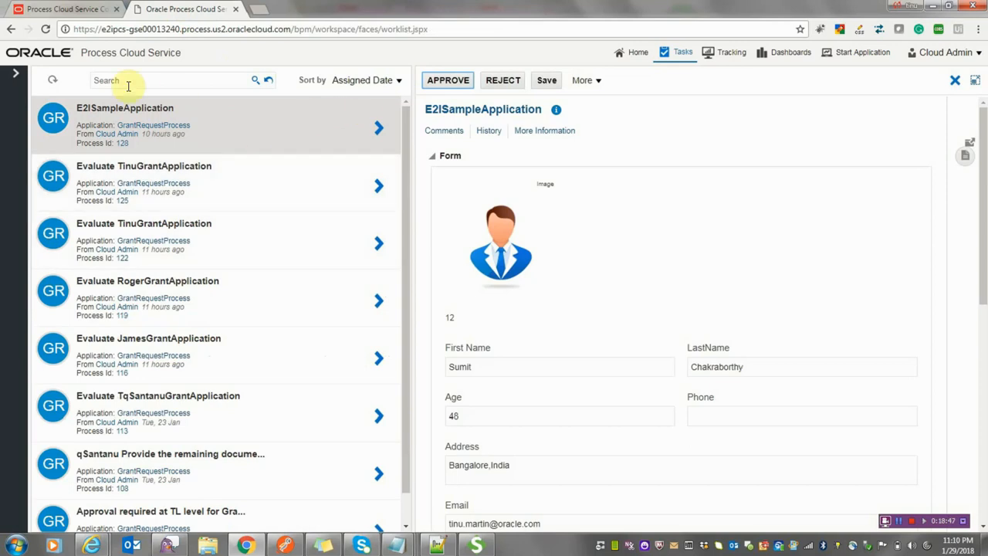
Refresh the task list, open the "CEO approval required for Grant Application of TestUser" task and show its attached documents
left_click(52, 81)
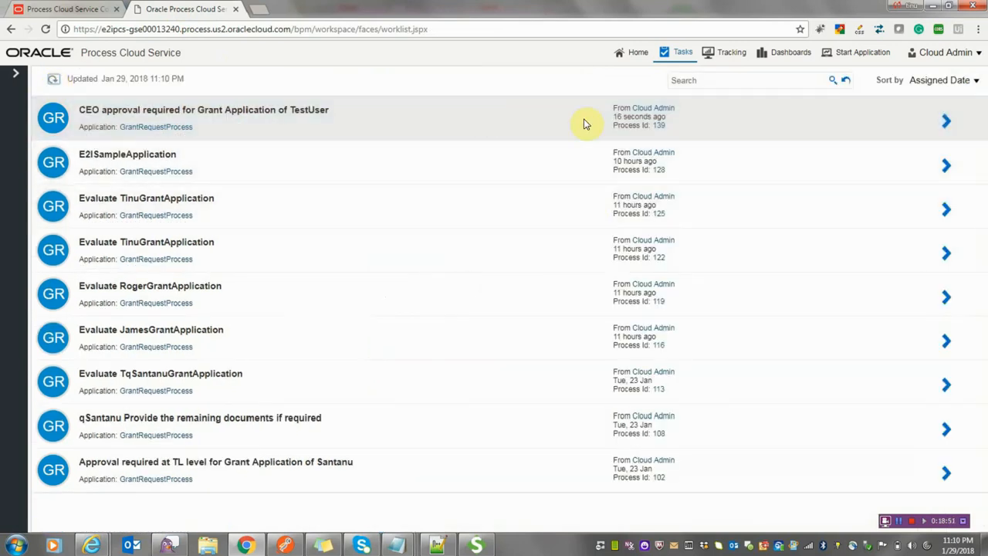
left_click(885, 129)
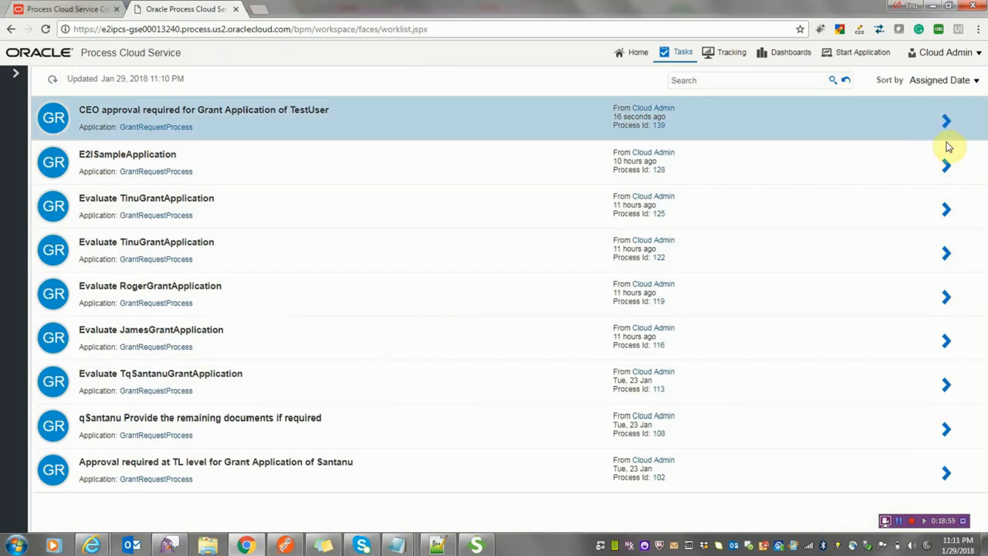
left_click(894, 123)
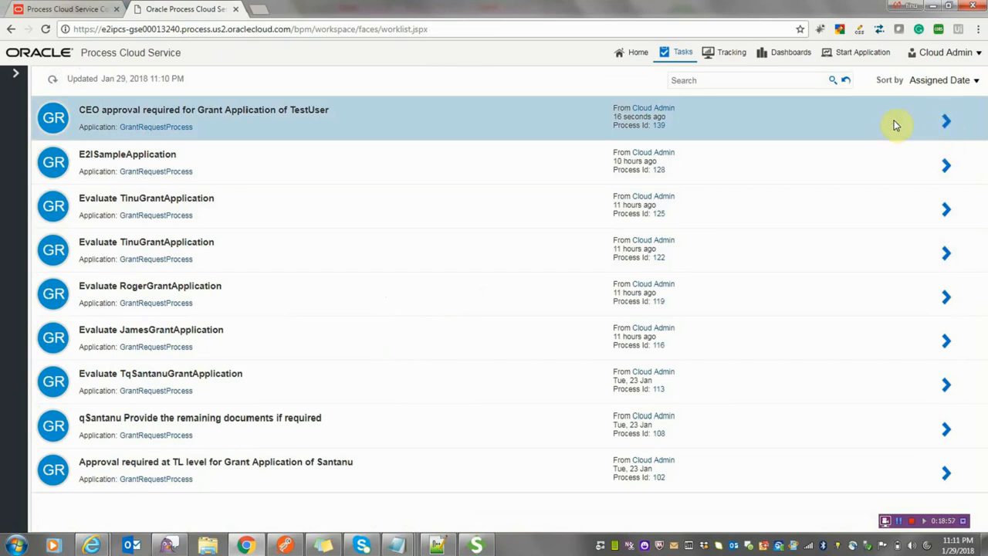
left_click(106, 8)
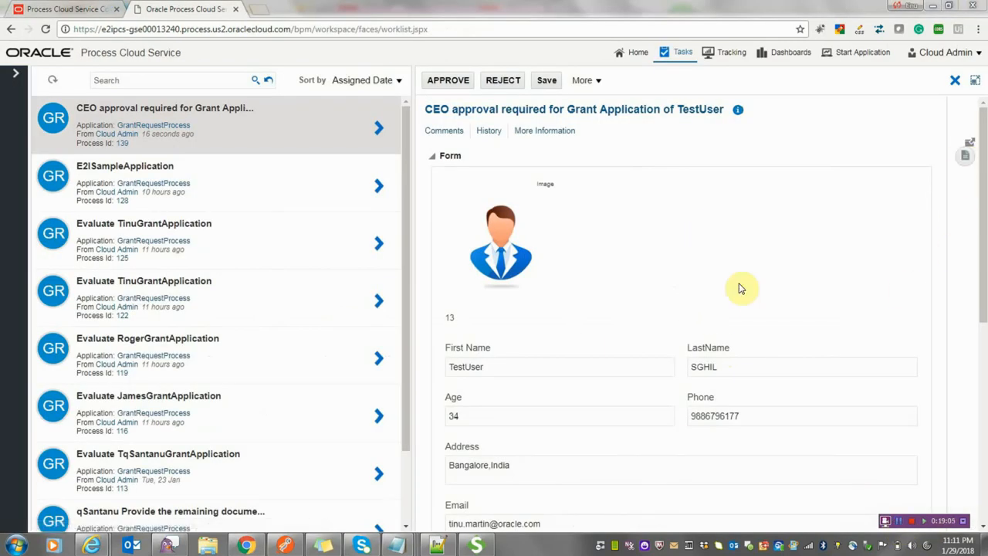
double_click(788, 317)
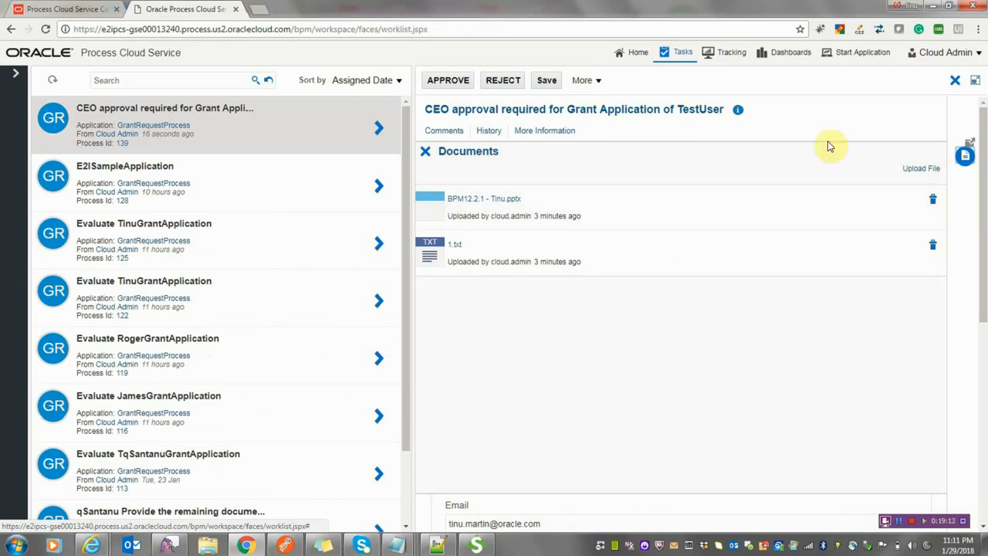
Download and view the attached 1.txt, and close both the file and the task's document list
left_click(460, 253)
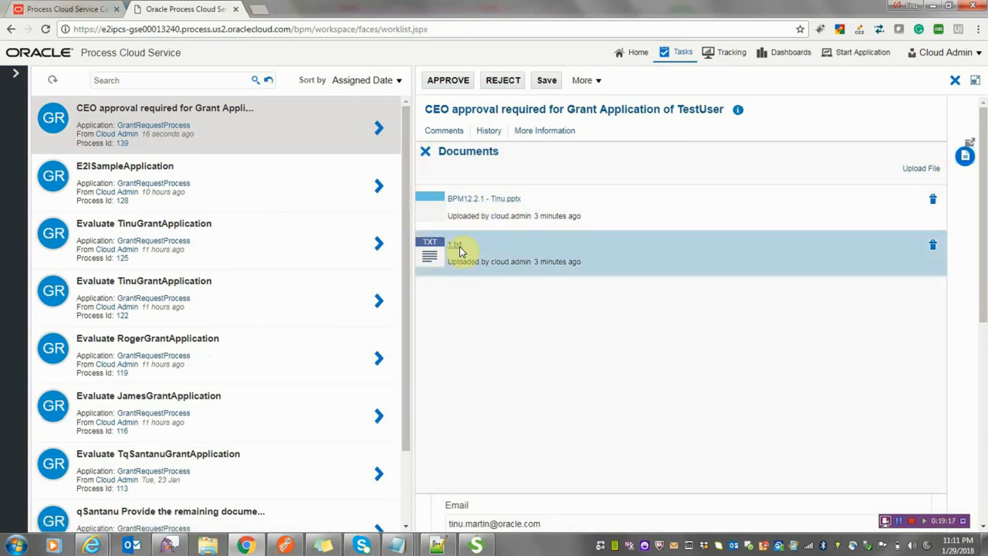
left_click(460, 252)
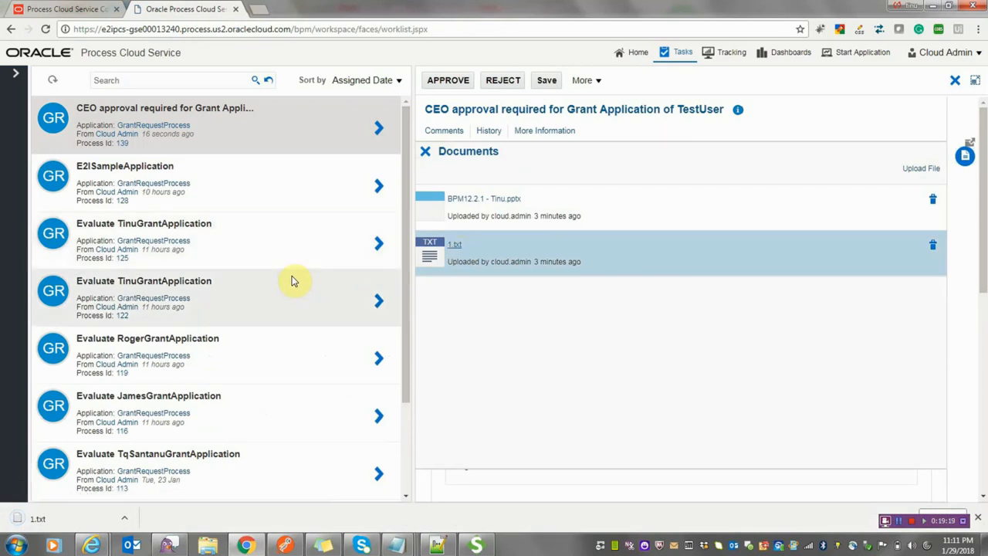
left_click(47, 519)
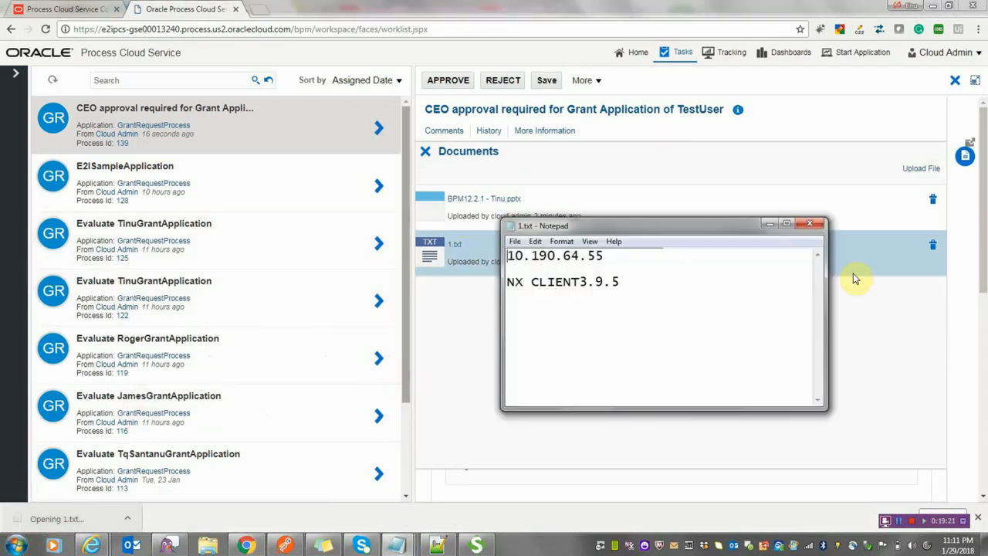
left_click(809, 225)
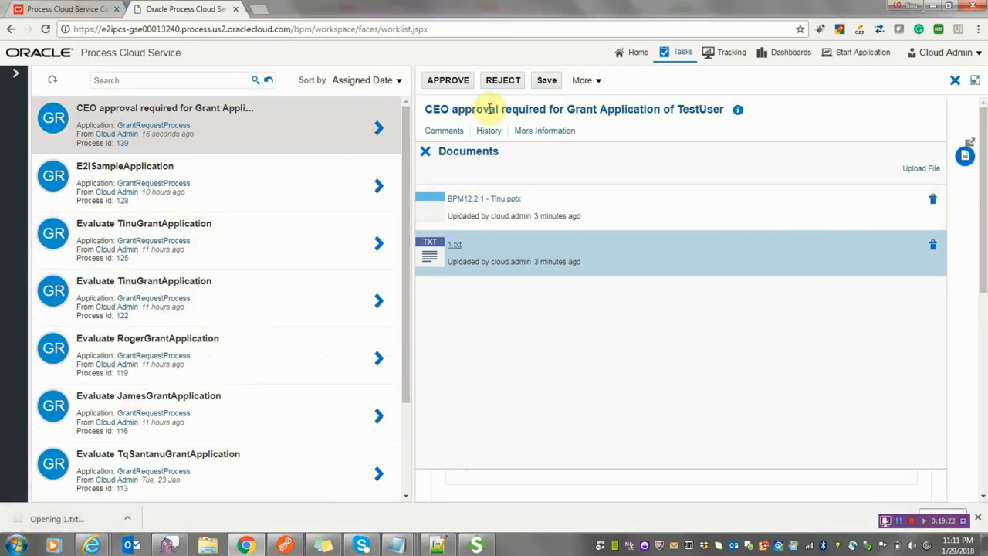
left_click(426, 153)
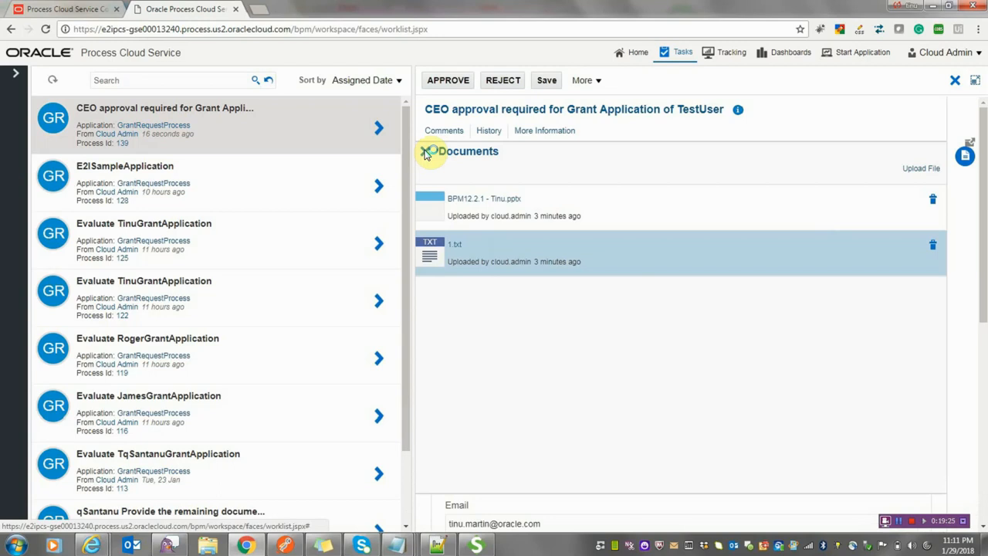
Approve the CEO-level task for TestUser and trace the path to Print and Courier in the GrantRequestProcess diagram
left_click(450, 84)
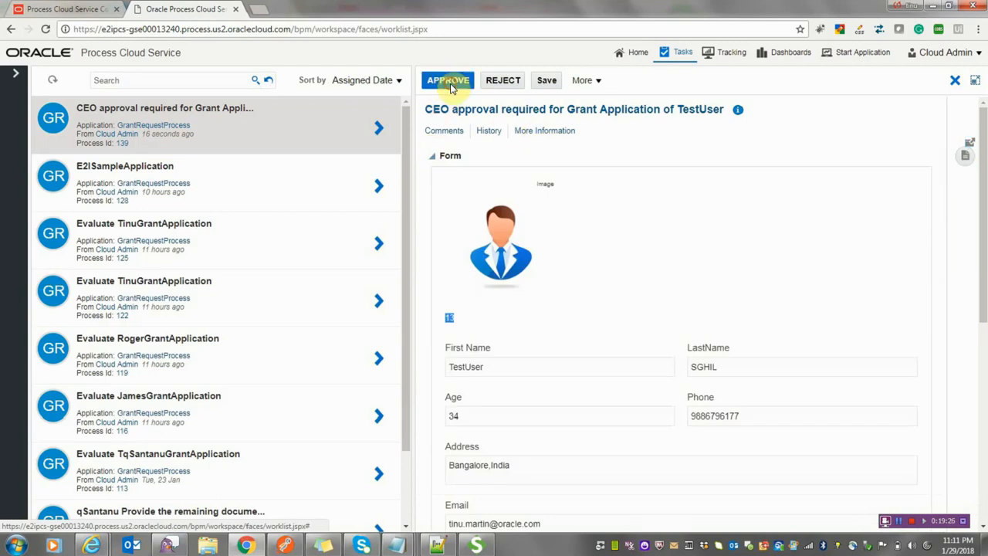
left_click(92, 7)
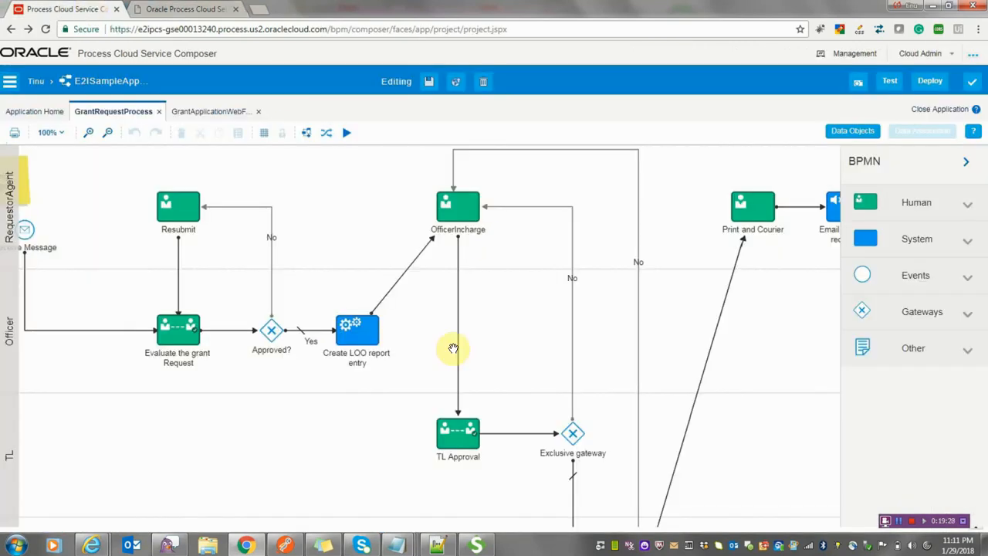
left_click_drag(514, 348, 225, 363)
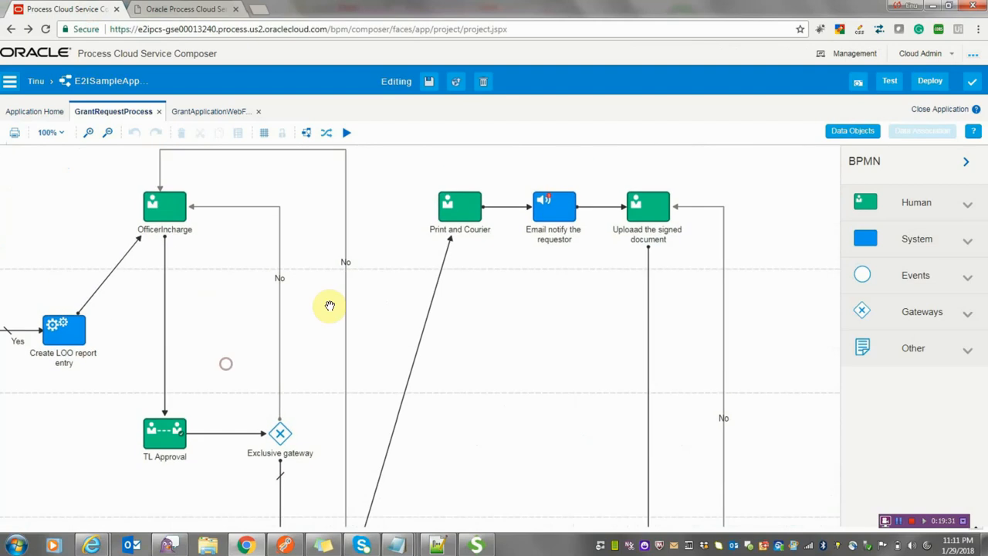
left_click(168, 11)
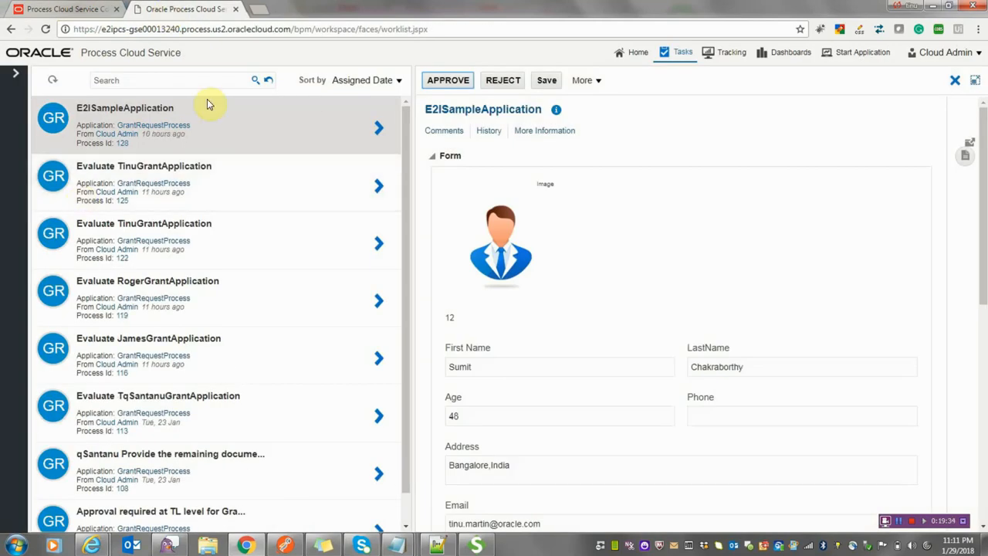
Refresh the task list, open the "Print and Courier the grant application request to" task and review its form
left_click(52, 79)
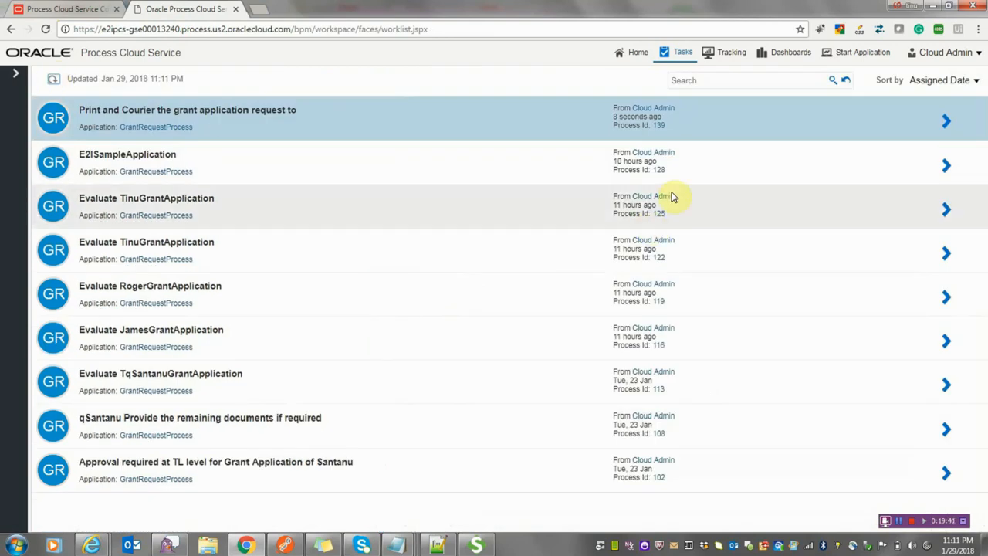
left_click(948, 123)
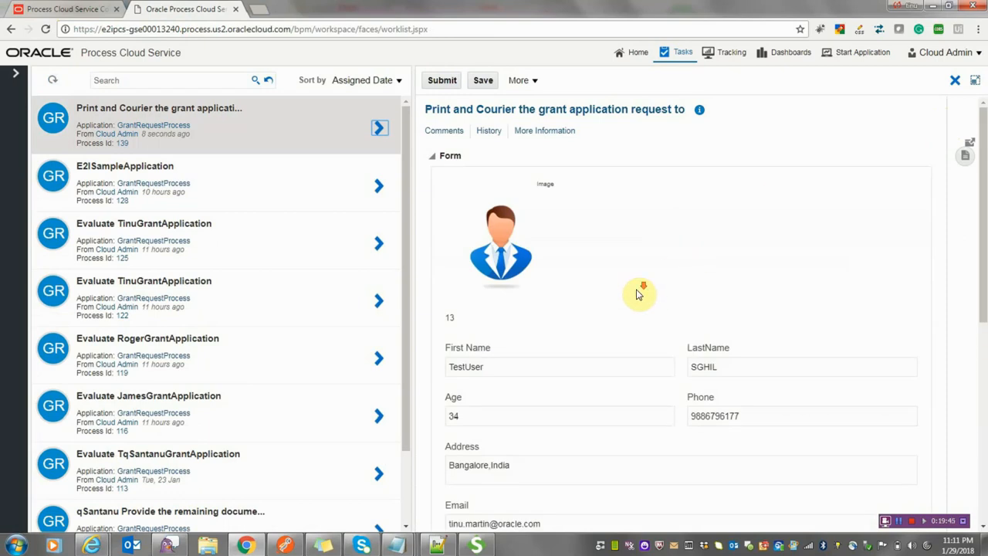
scroll(638, 293, "down", 5)
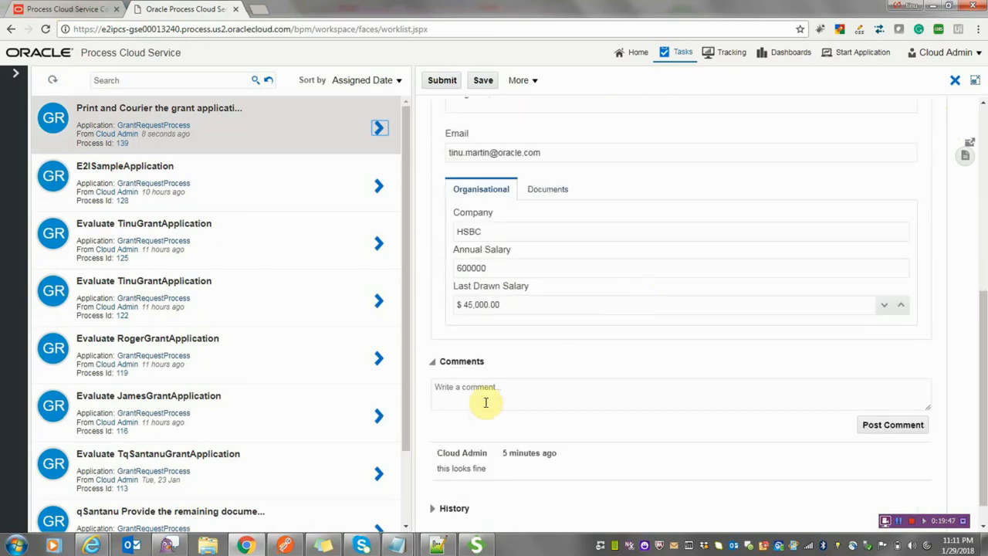
Post a comment giving the courier ID, address as per the form and date of delivery +2 days, and submit the Print and Courier task
left_click(488, 393)
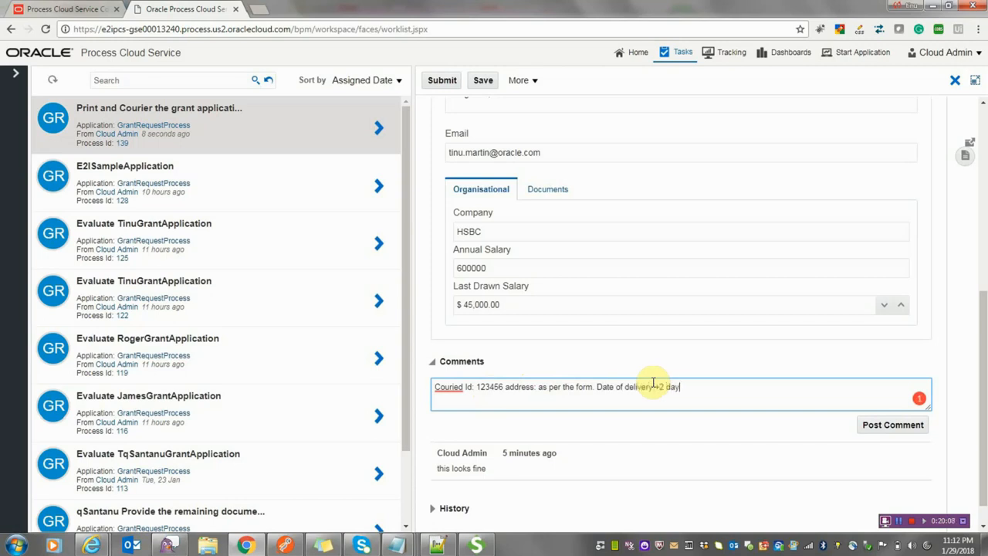
left_click(895, 425)
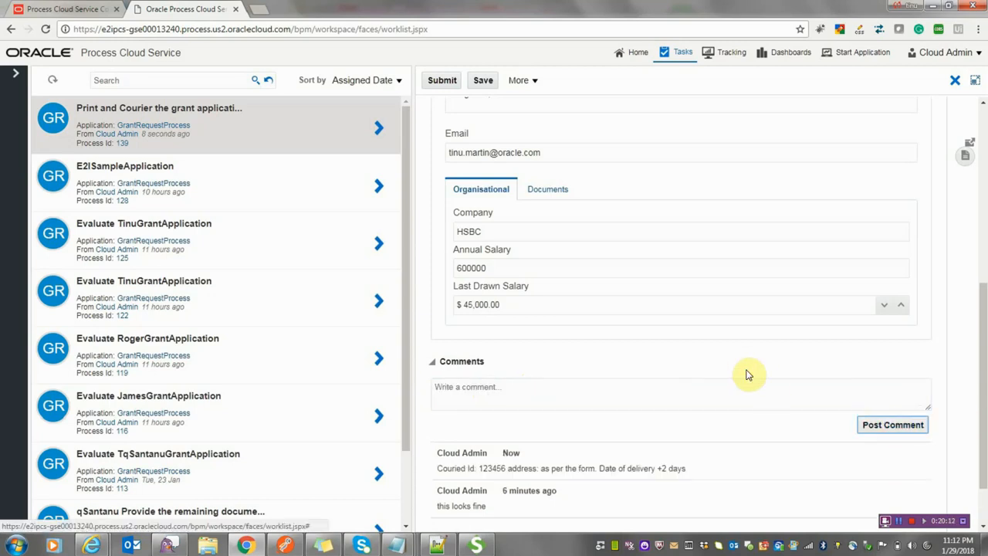
left_click(439, 80)
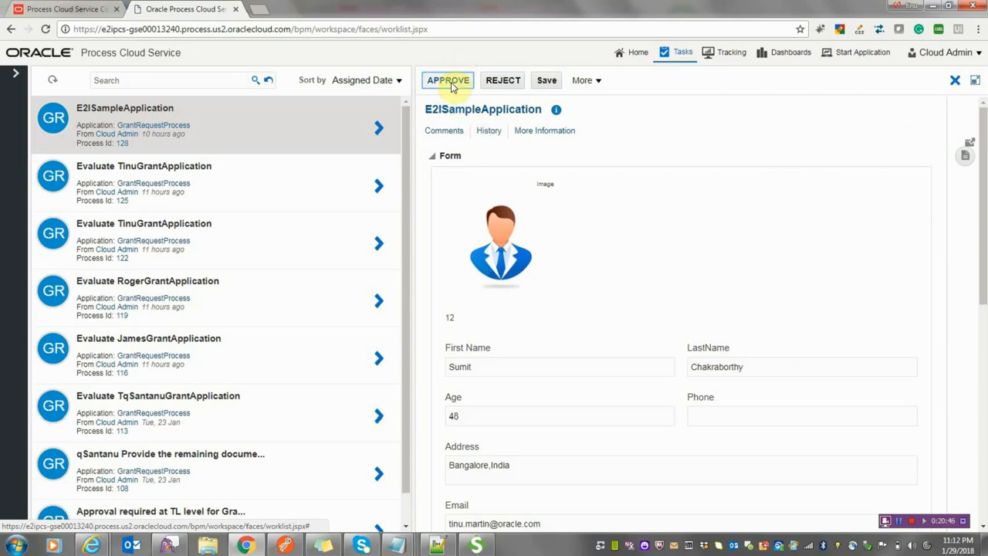
Check the upload activity in the process diagram and upload the BotsAmongUs Word document to the E2ISampleApplication task
left_click(77, 9)
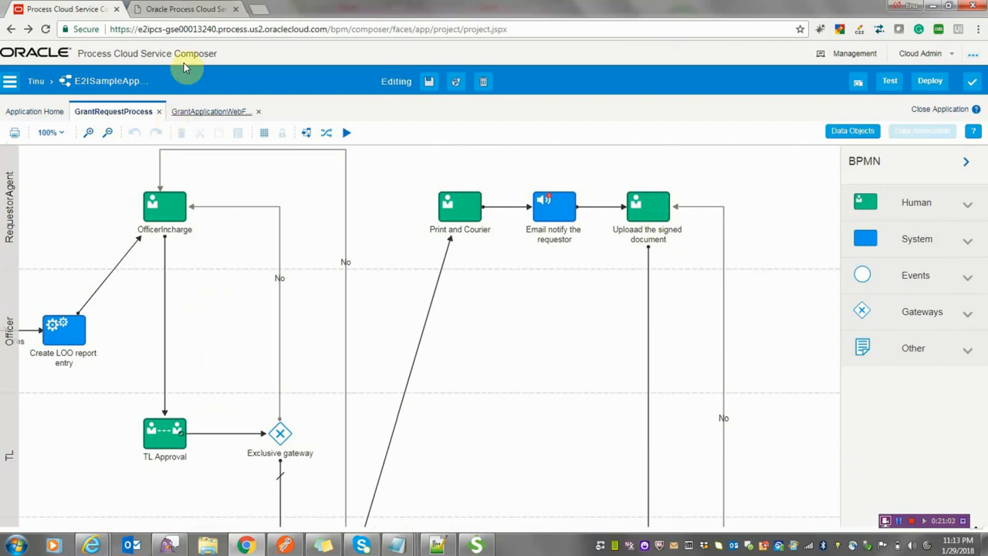
left_click(185, 8)
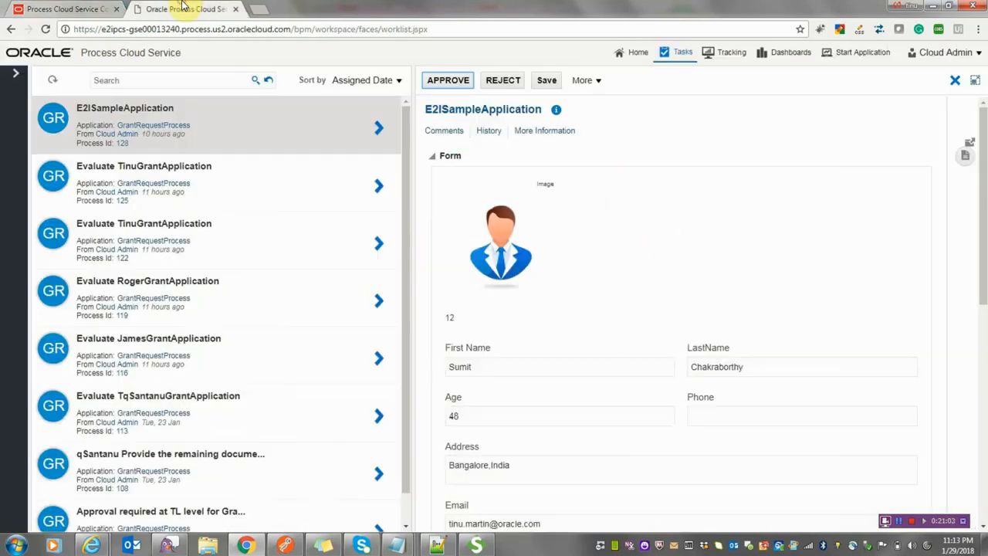
left_click(964, 155)
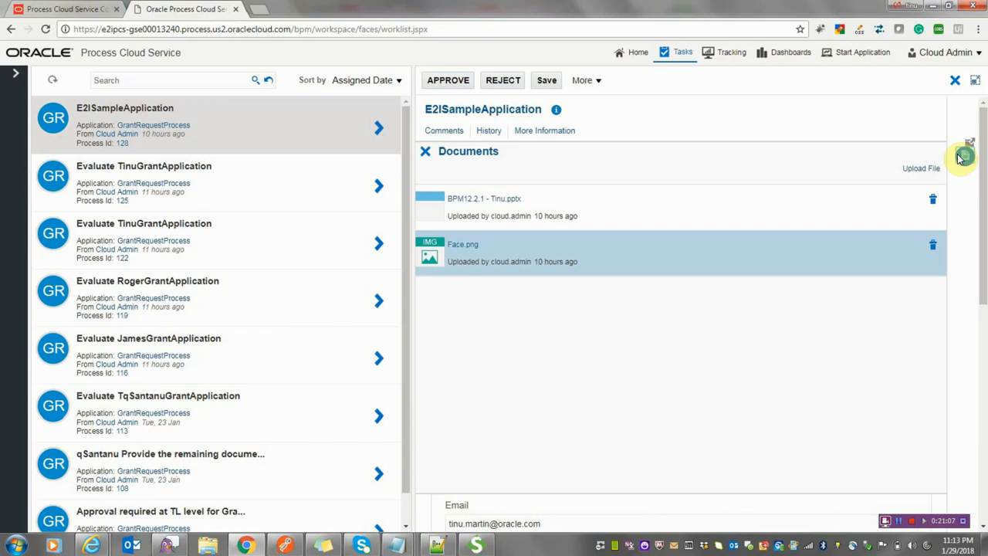
left_click(913, 178)
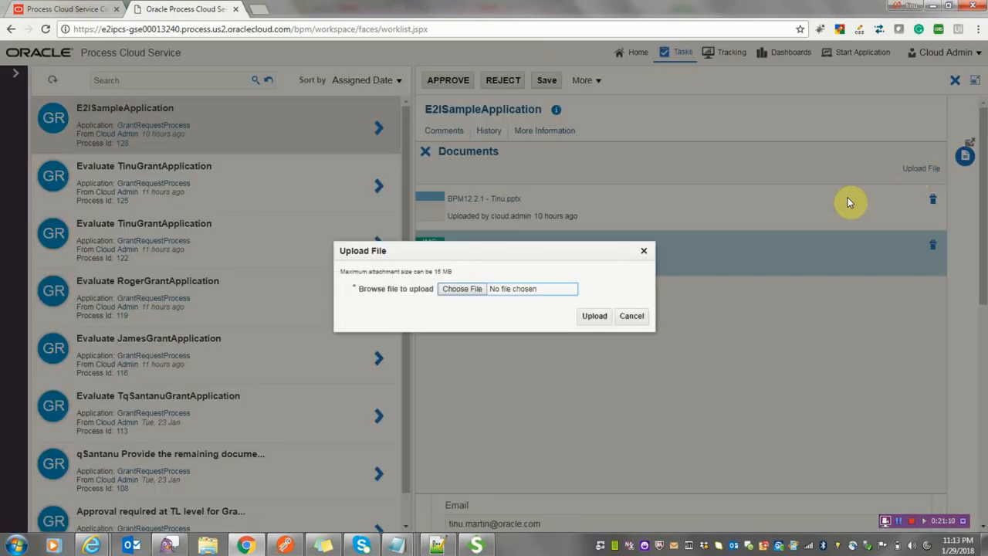
left_click(456, 288)
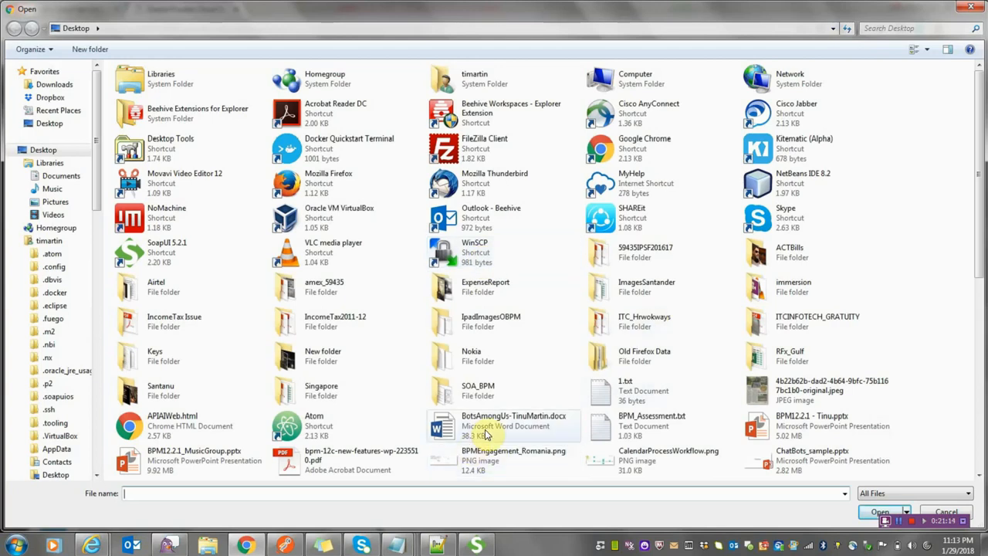
double_click(484, 435)
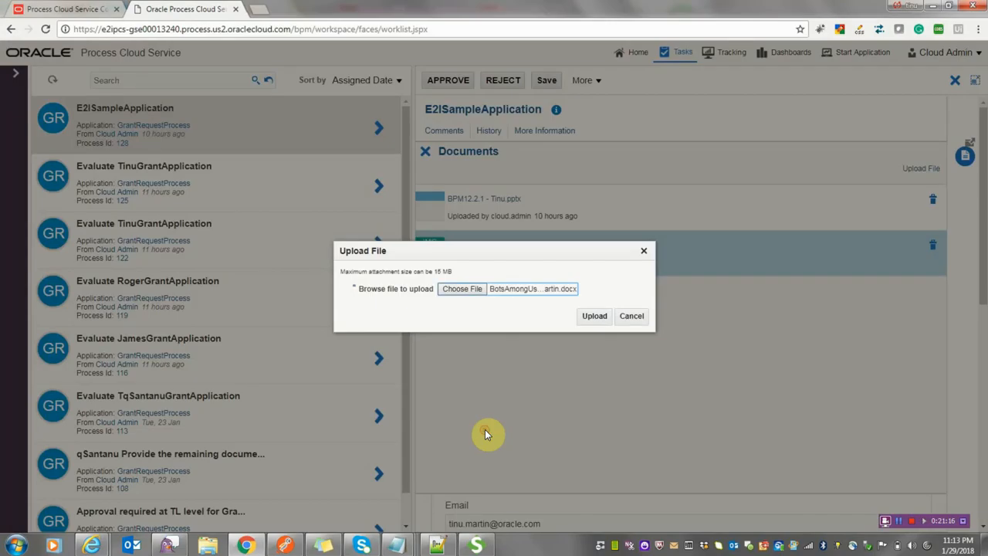
left_click(591, 316)
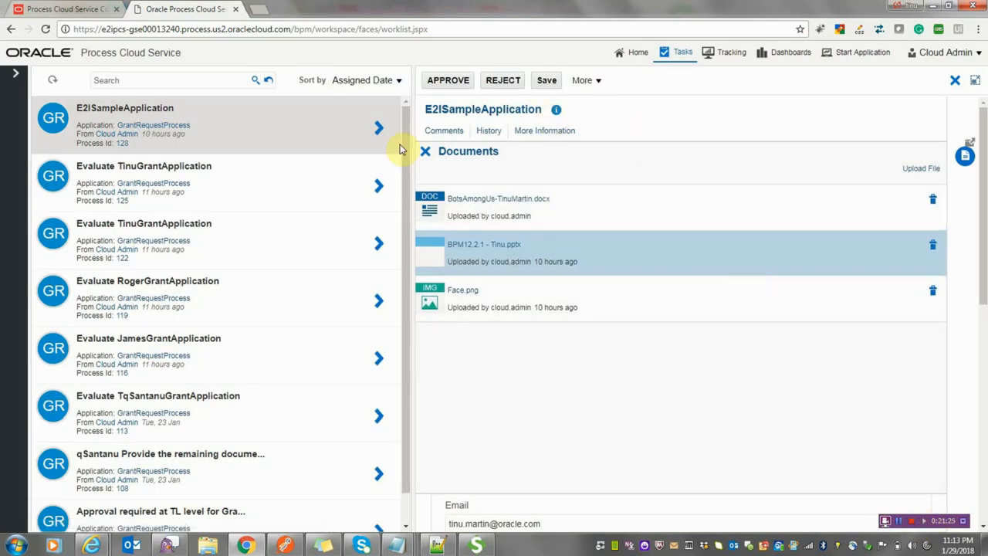
Approve the E2ISampleApplication task and examine the diagram from Finance Approval through Dispersal of Grant to End
left_click(446, 82)
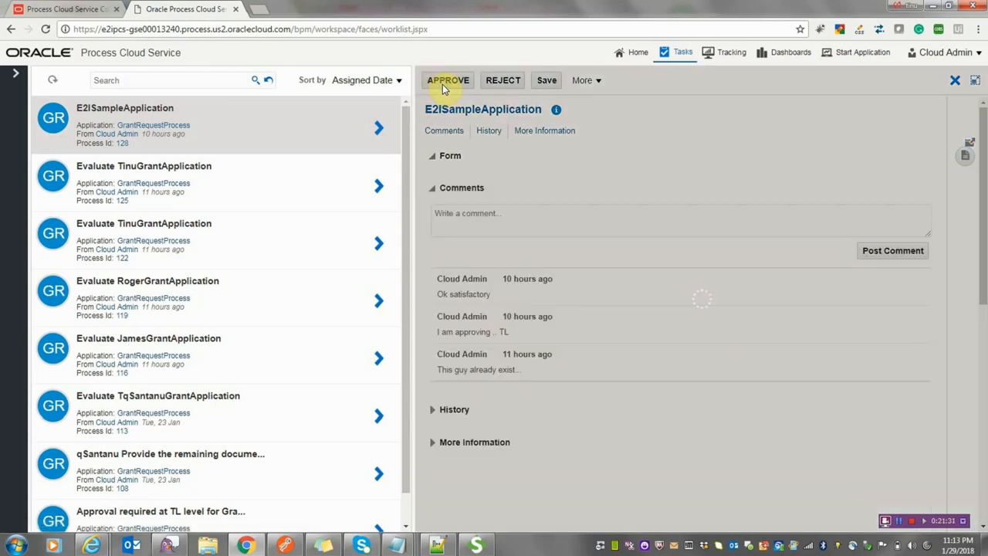
left_click(23, 9)
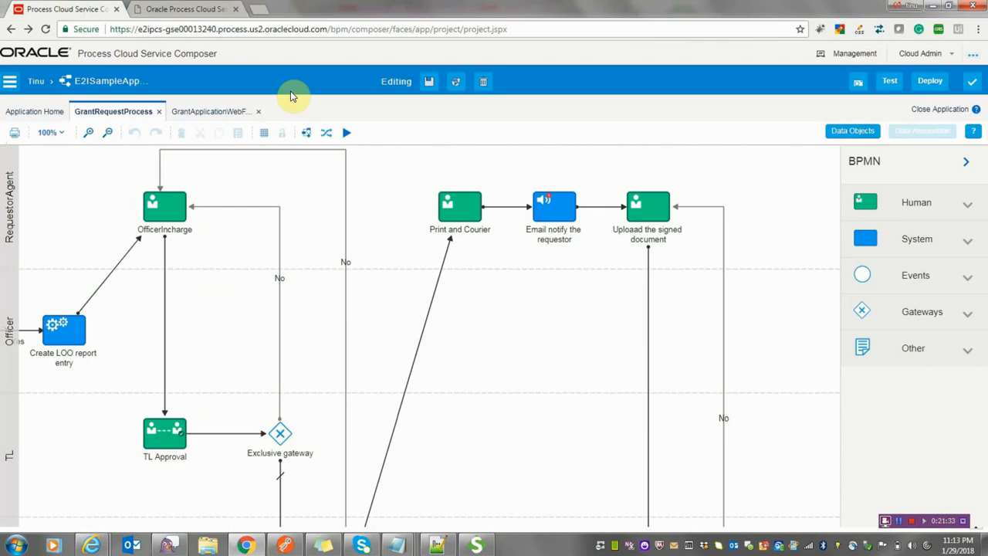
left_click_drag(579, 342, 374, 100)
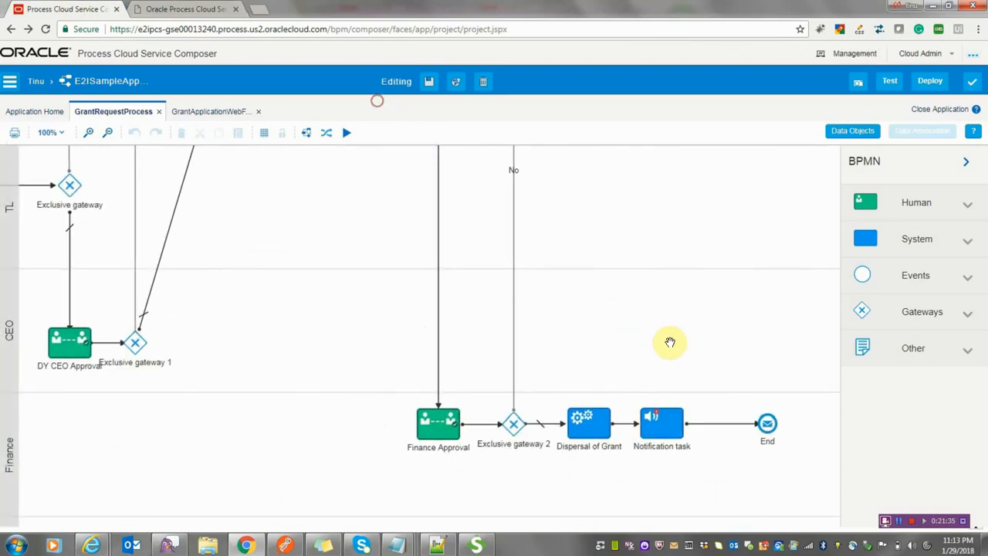
left_click_drag(588, 344, 520, 393)
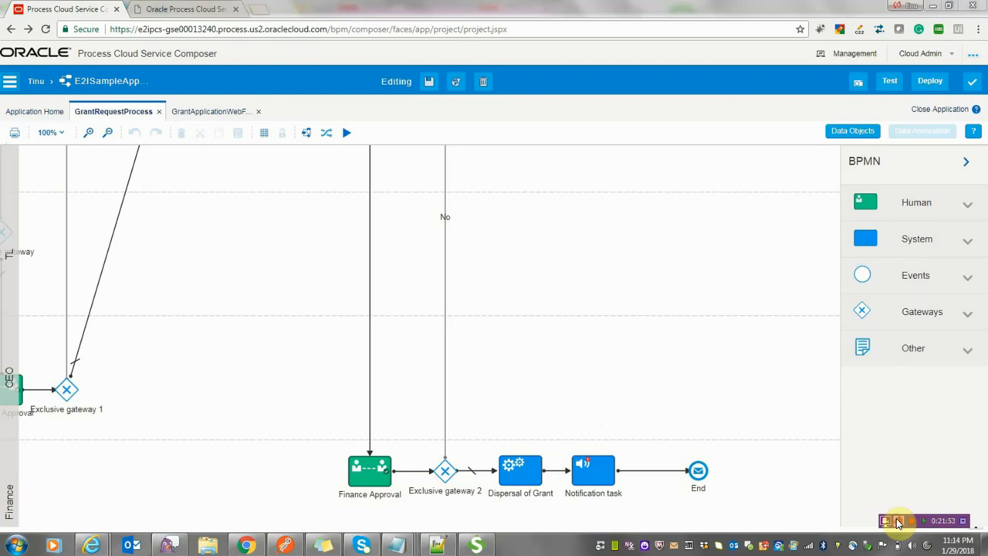
left_click(202, 9)
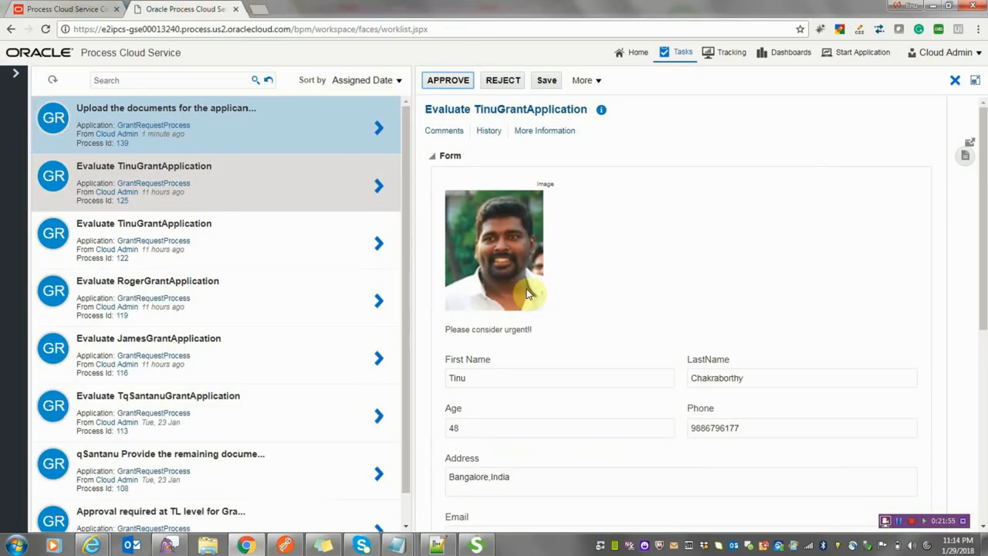
Refresh the task list, open the "Upload the documents for the applicant" task for TestUser and submit it
left_click(51, 81)
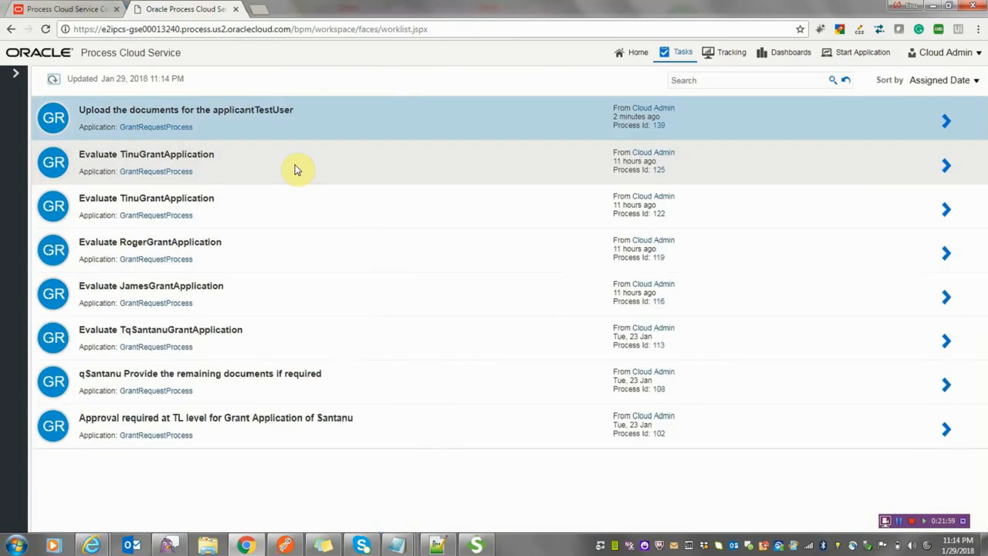
left_click(50, 80)
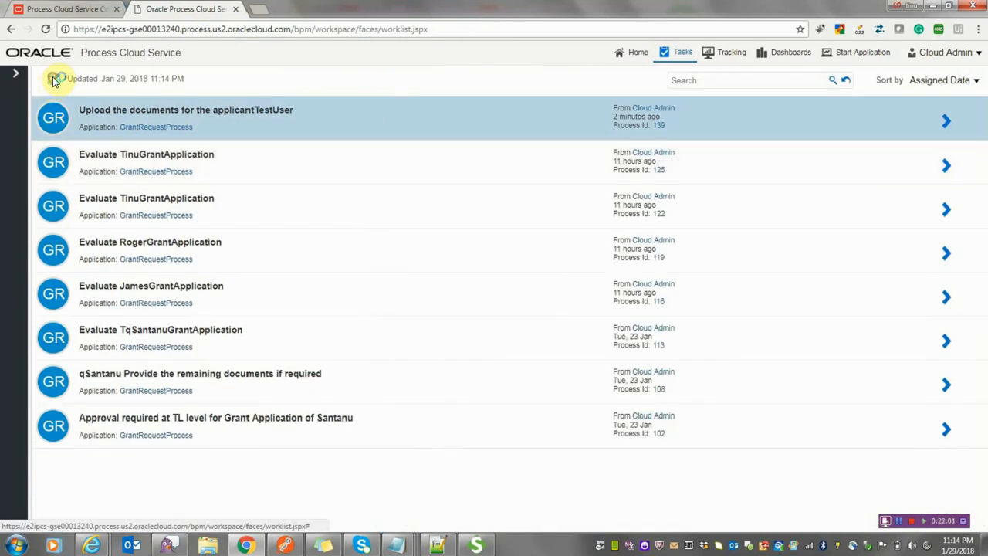
left_click(159, 107)
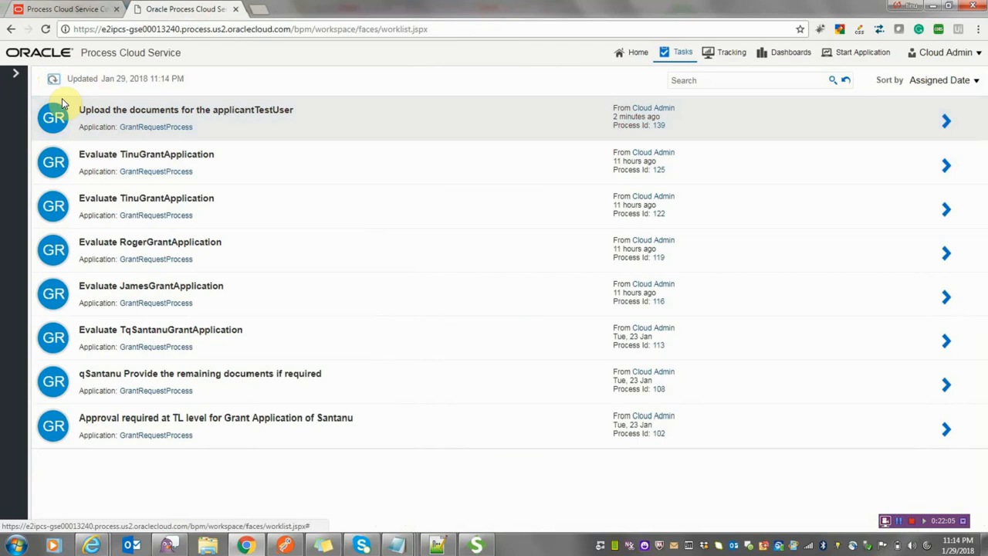
left_click(52, 79)
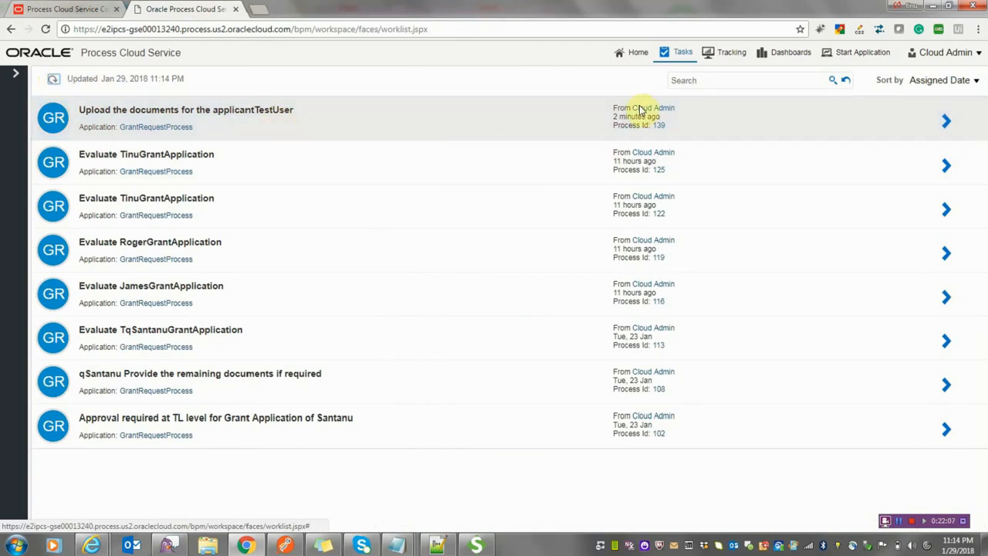
left_click(943, 121)
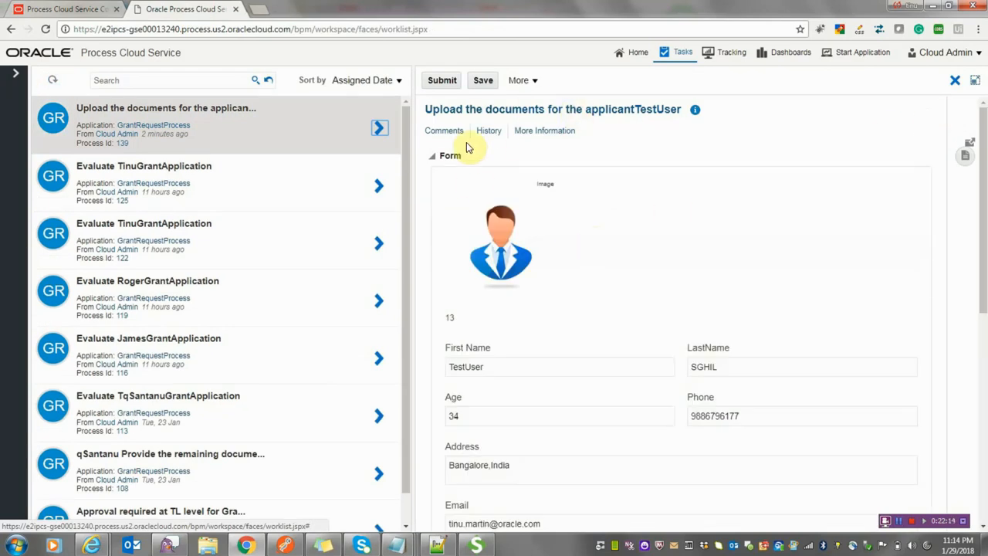
left_click(444, 83)
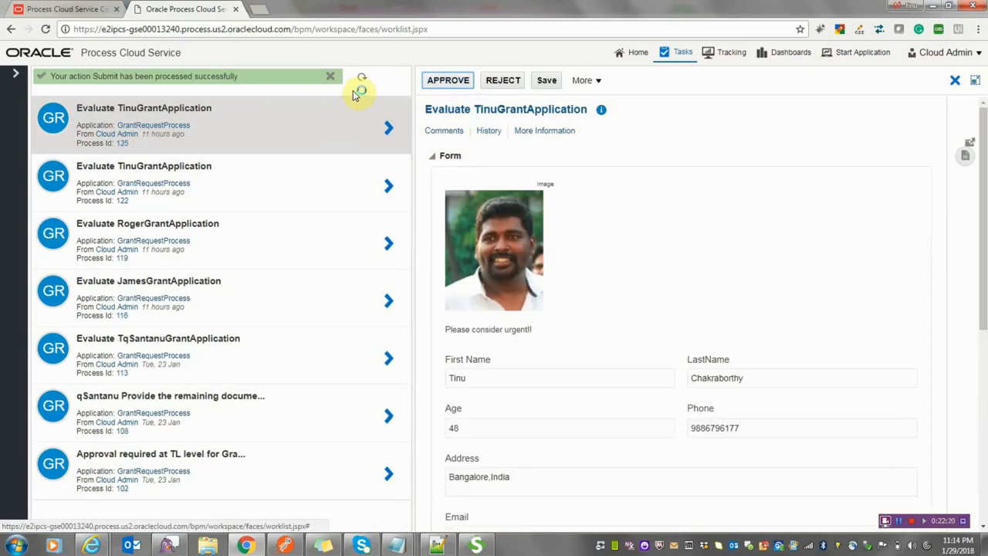
Refresh the task list until the new E2ISampleApplication task arrives and approve it as the finance approval
left_click(359, 82)
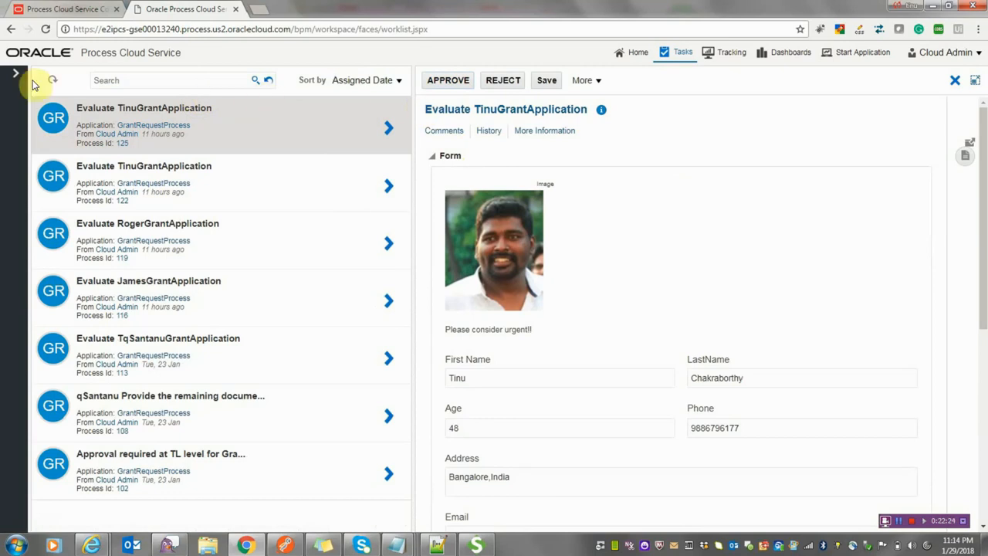
left_click(56, 78)
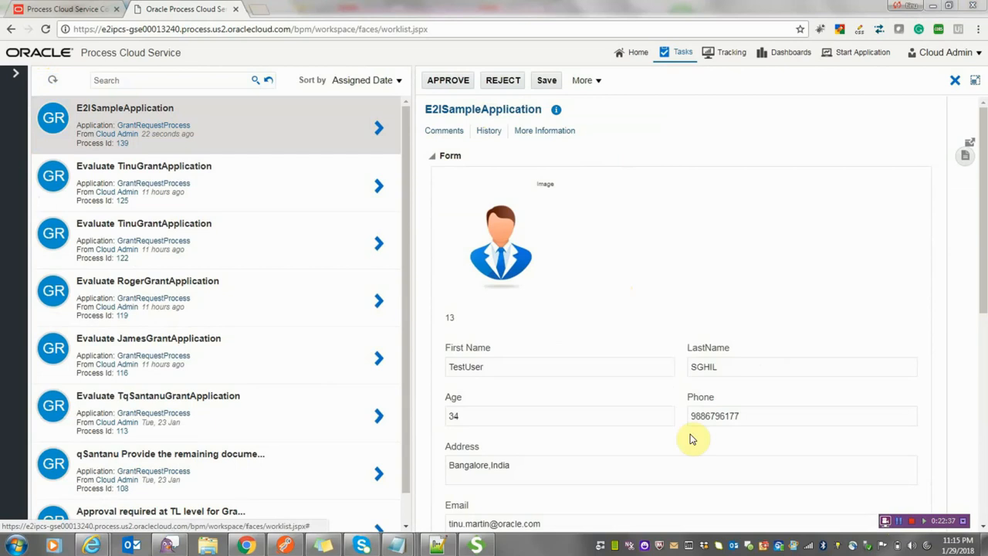
left_click(446, 82)
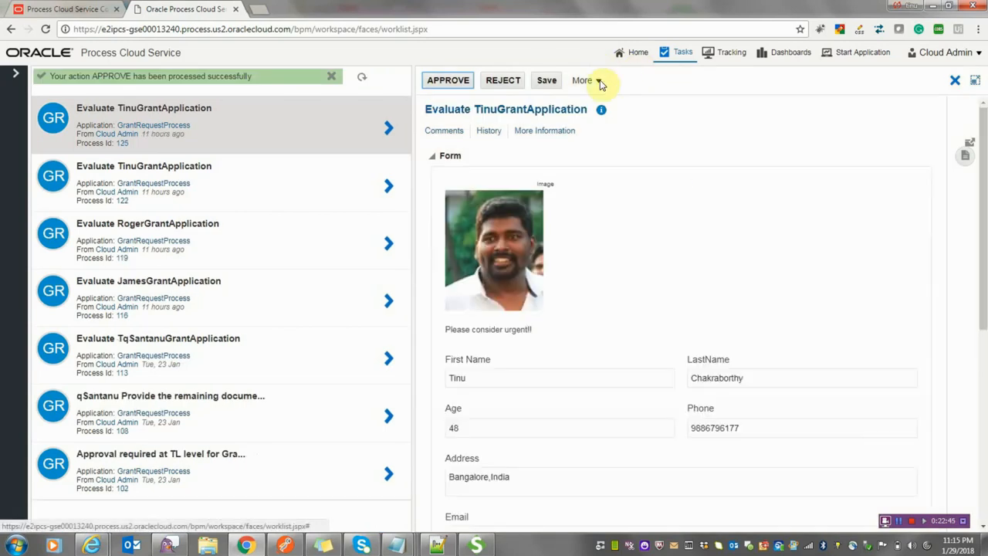
Switch to process tracking, include completed instances in the status filter and open instance #139 of GrantRequestProcess
left_click(726, 53)
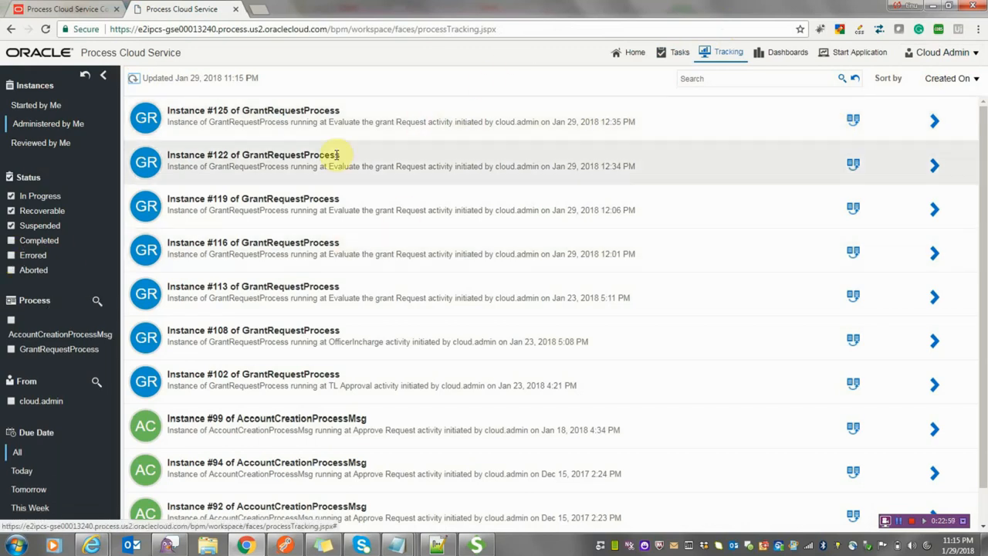
left_click(12, 242)
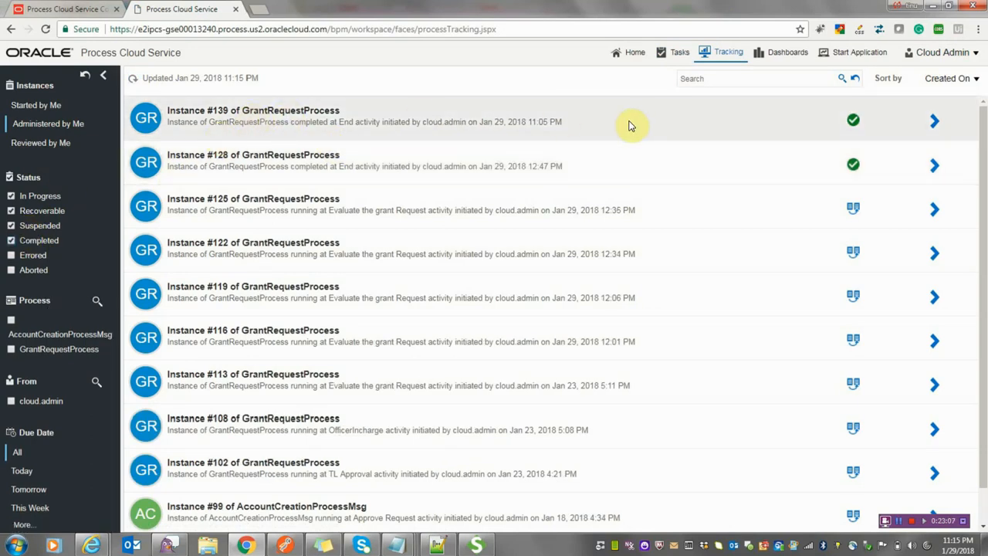
left_click(934, 124)
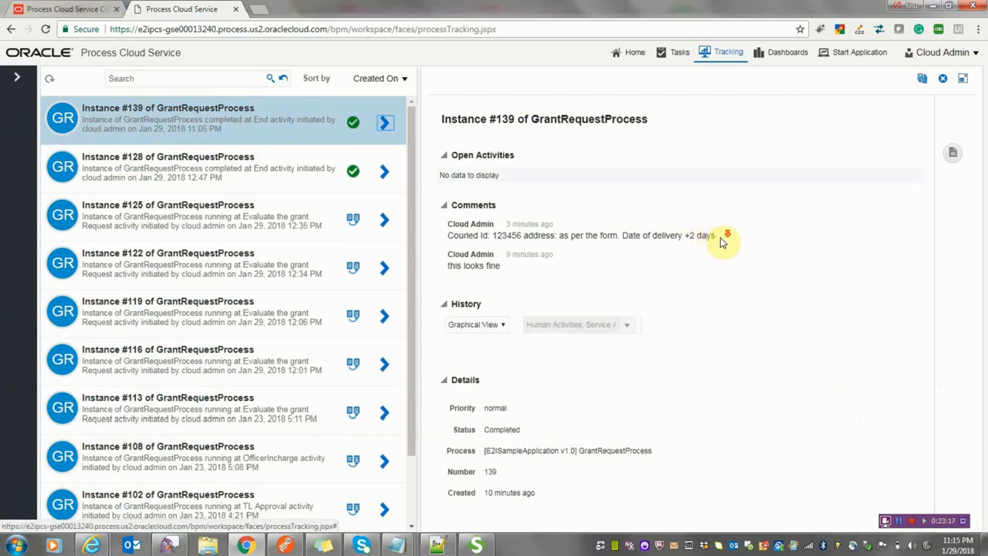
Examine the instance's graphical history, following the executed path from Receive Message through the approvals and Dispersal of Grant to End
scroll(719, 241, "down", 2)
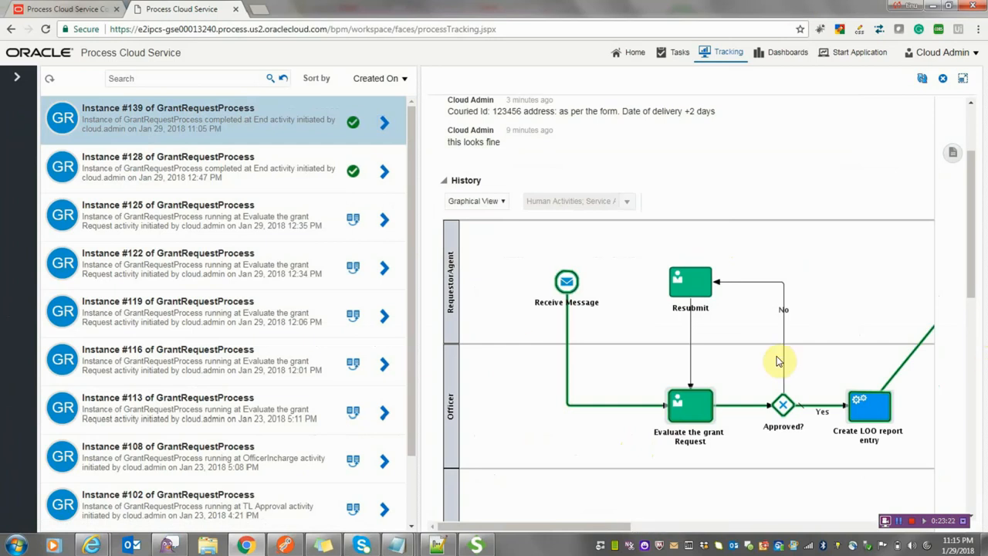
left_click_drag(505, 528, 634, 527)
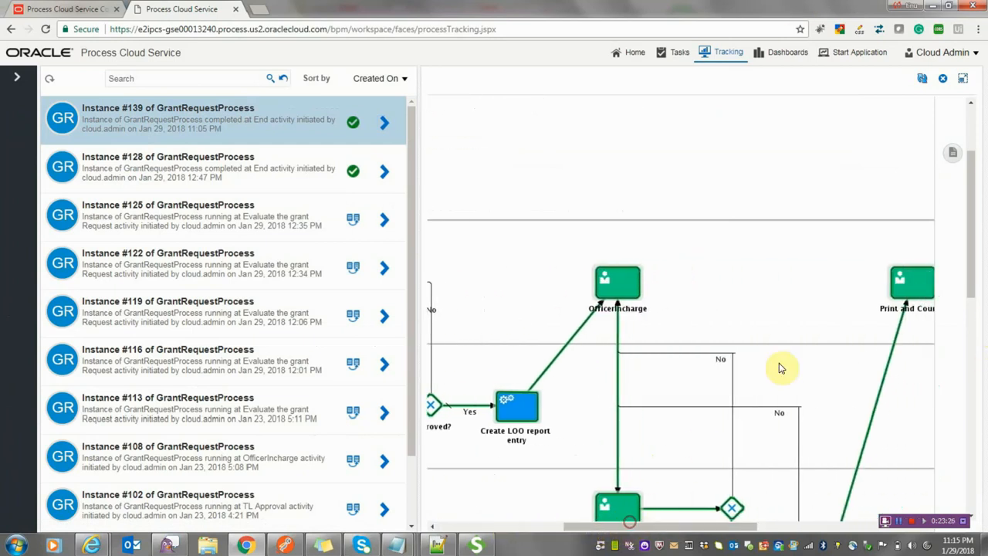
left_click_drag(968, 246, 964, 331)
left_click_drag(626, 528, 749, 511)
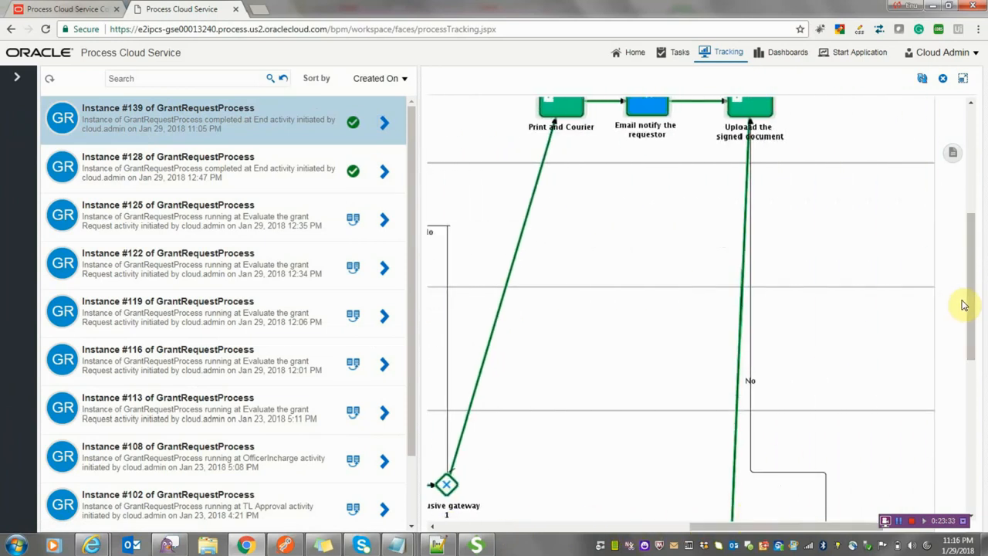
left_click_drag(967, 308, 967, 383)
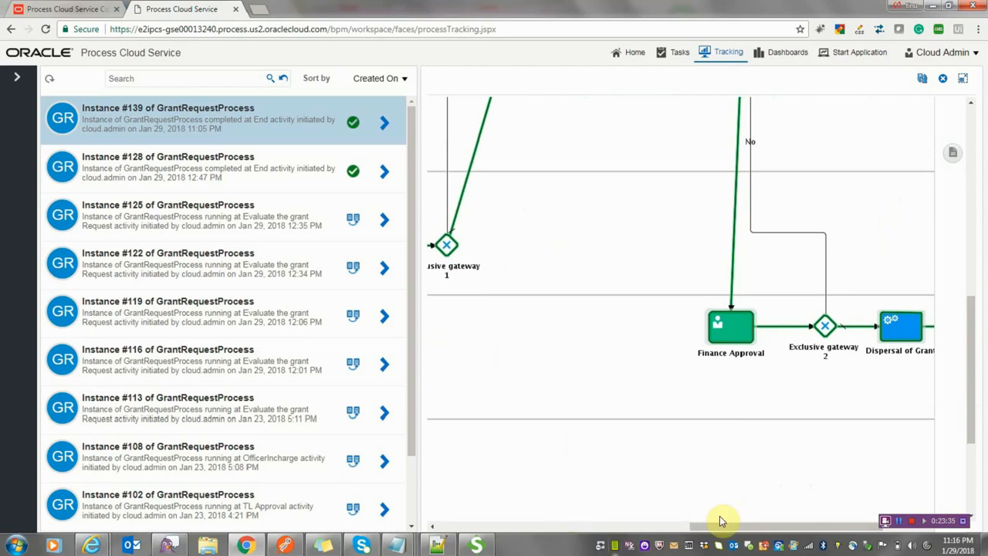
left_click_drag(758, 527, 828, 528)
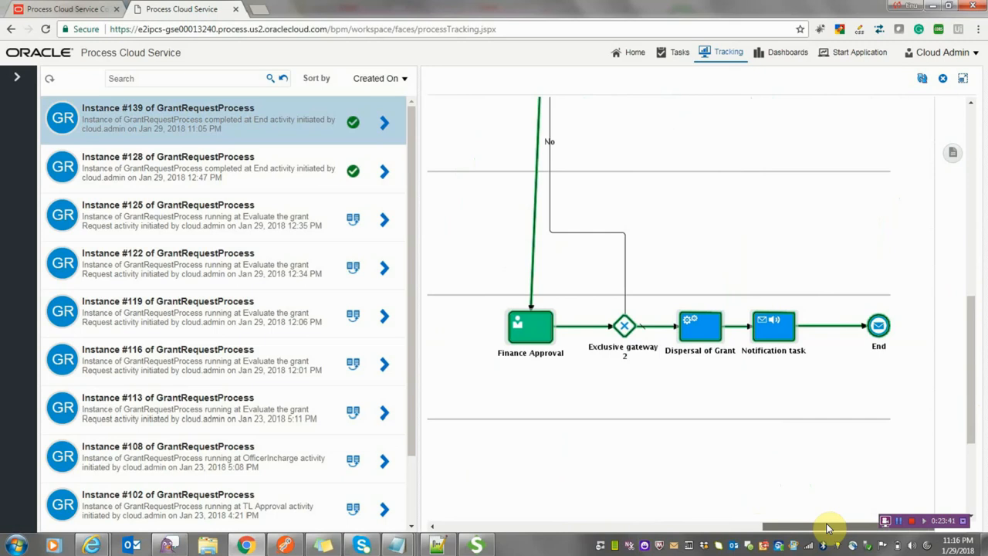
left_click_drag(828, 528, 528, 526)
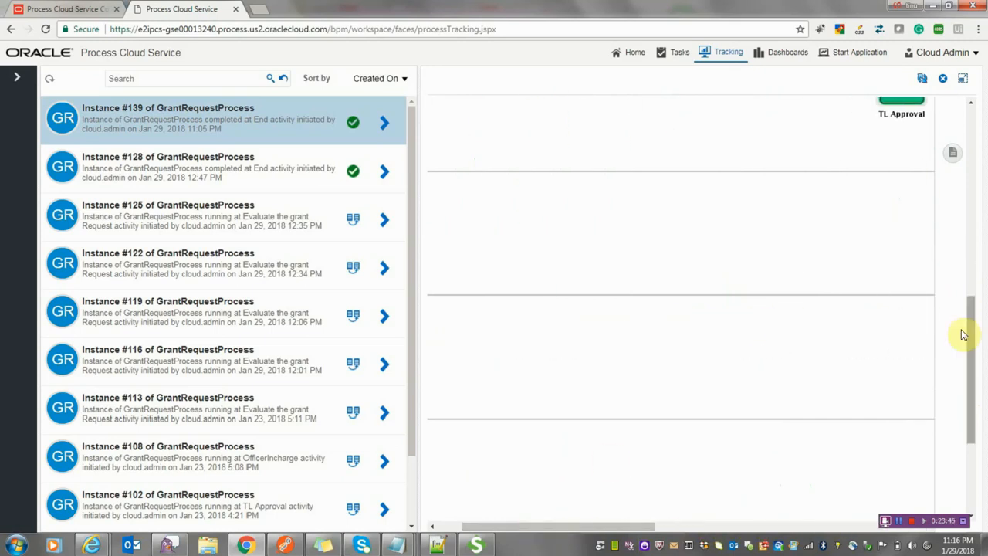
left_click_drag(970, 316, 904, 93)
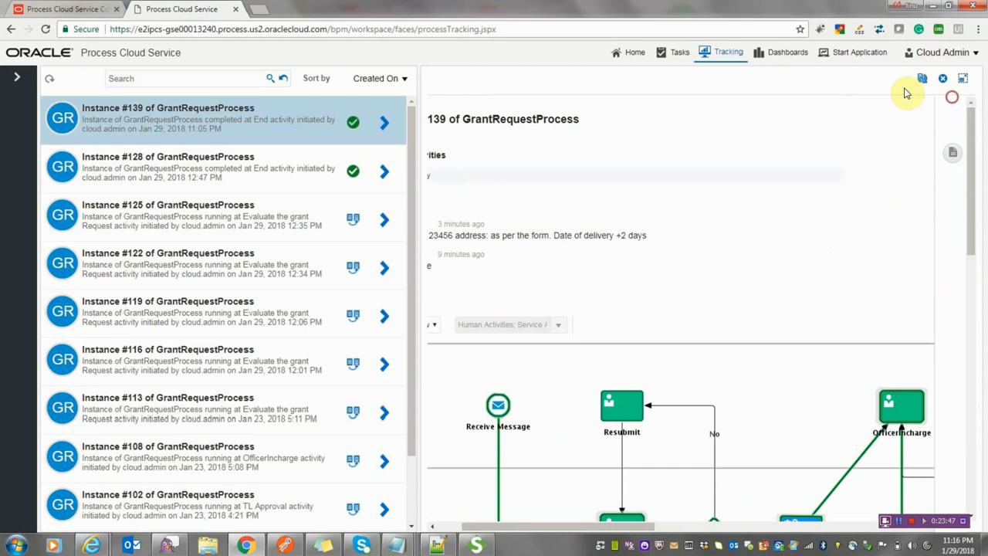